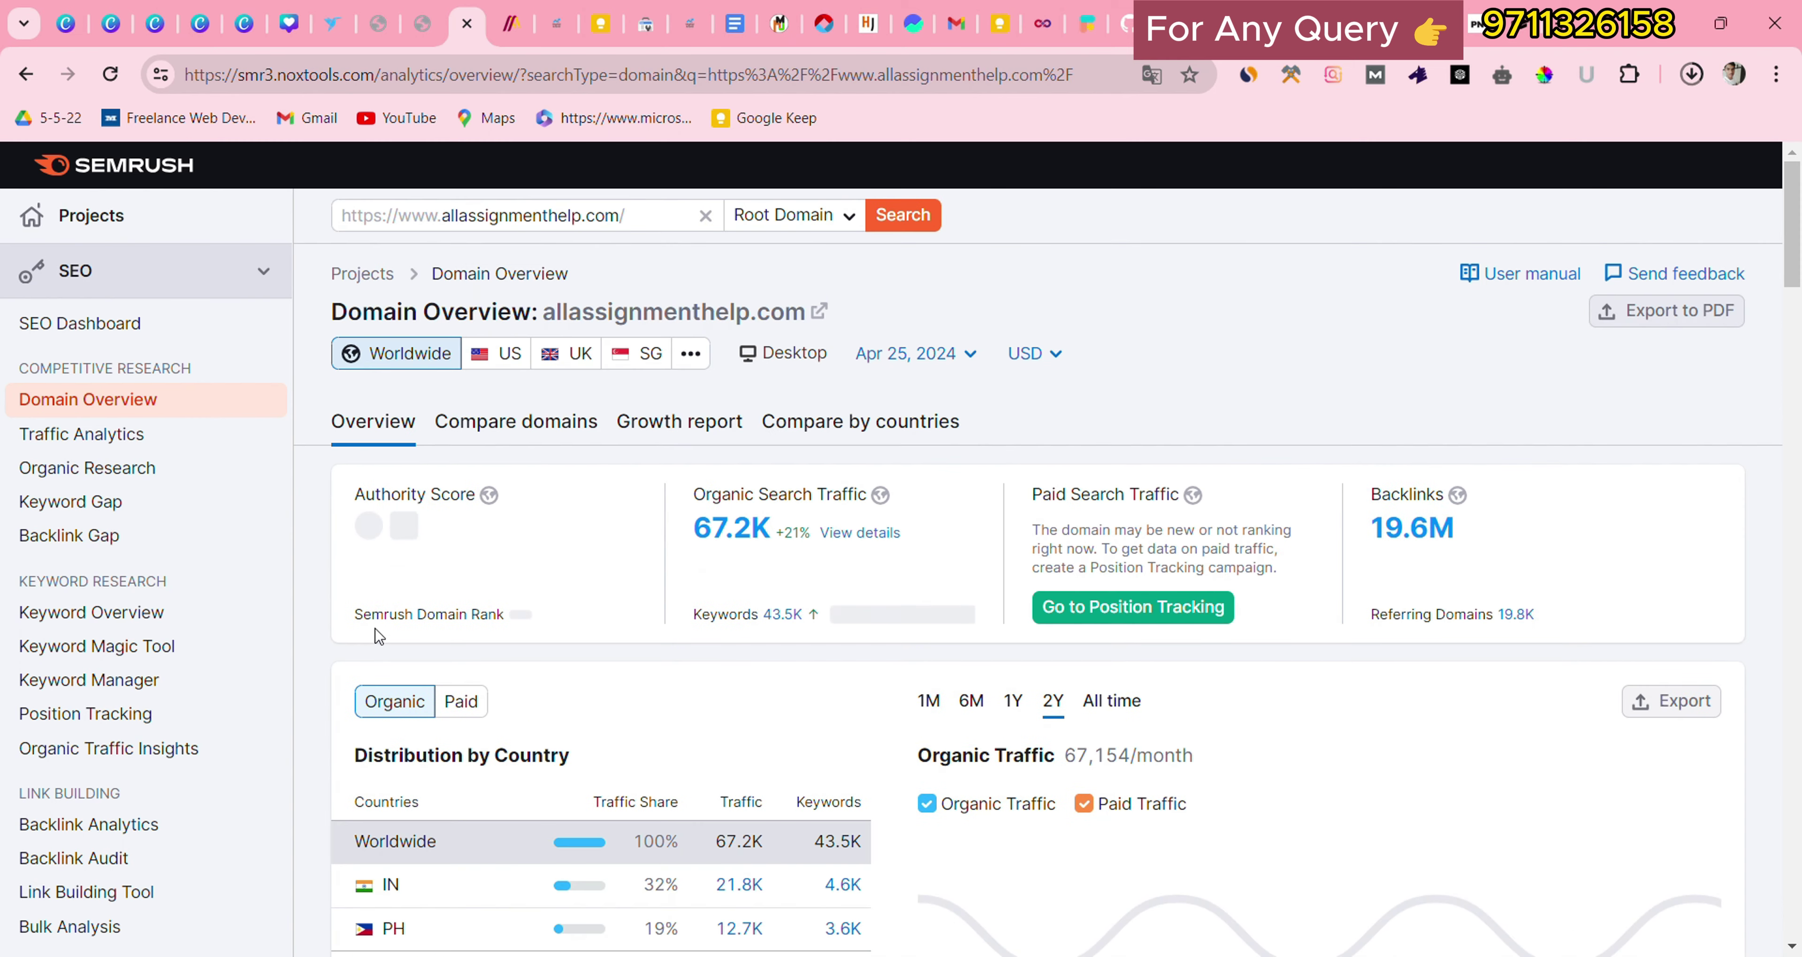
Step: Review the traffic and keyword data in the allassignmenthelp.com domain overview and open the full details of its top organic keywords
drag(529, 561, 725, 441)
scroll(529, 561, down, 2)
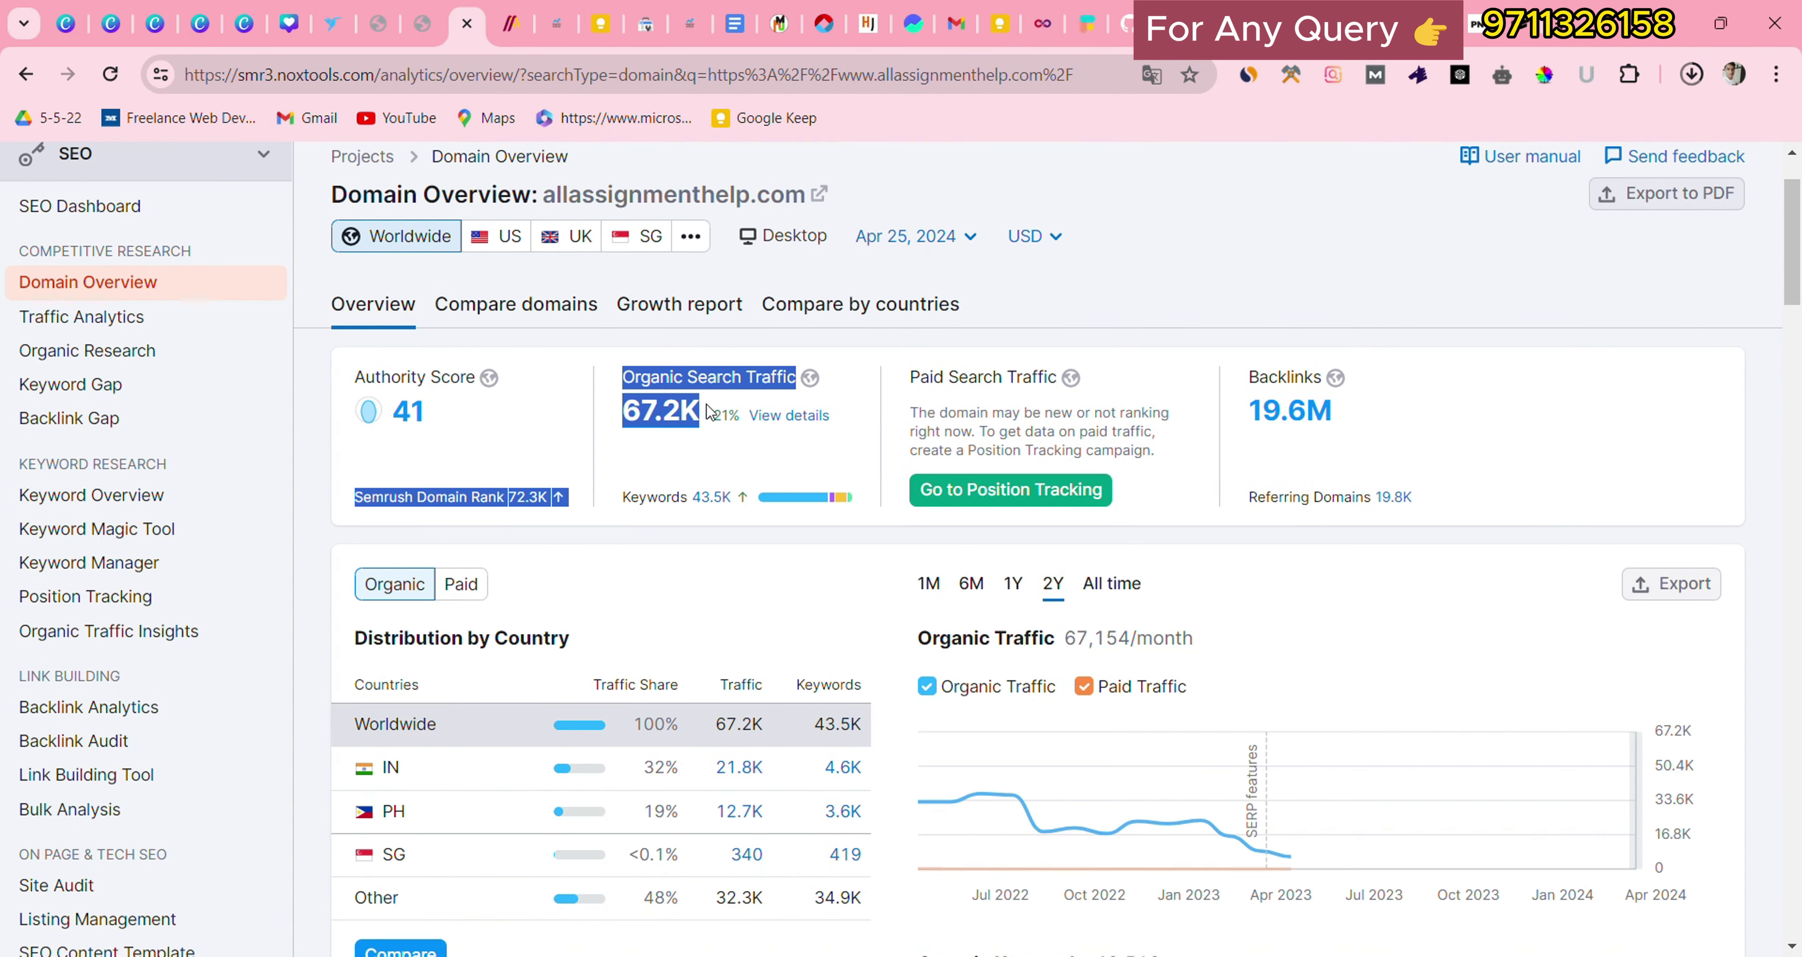
click(725, 442)
scroll(526, 608, down, 5)
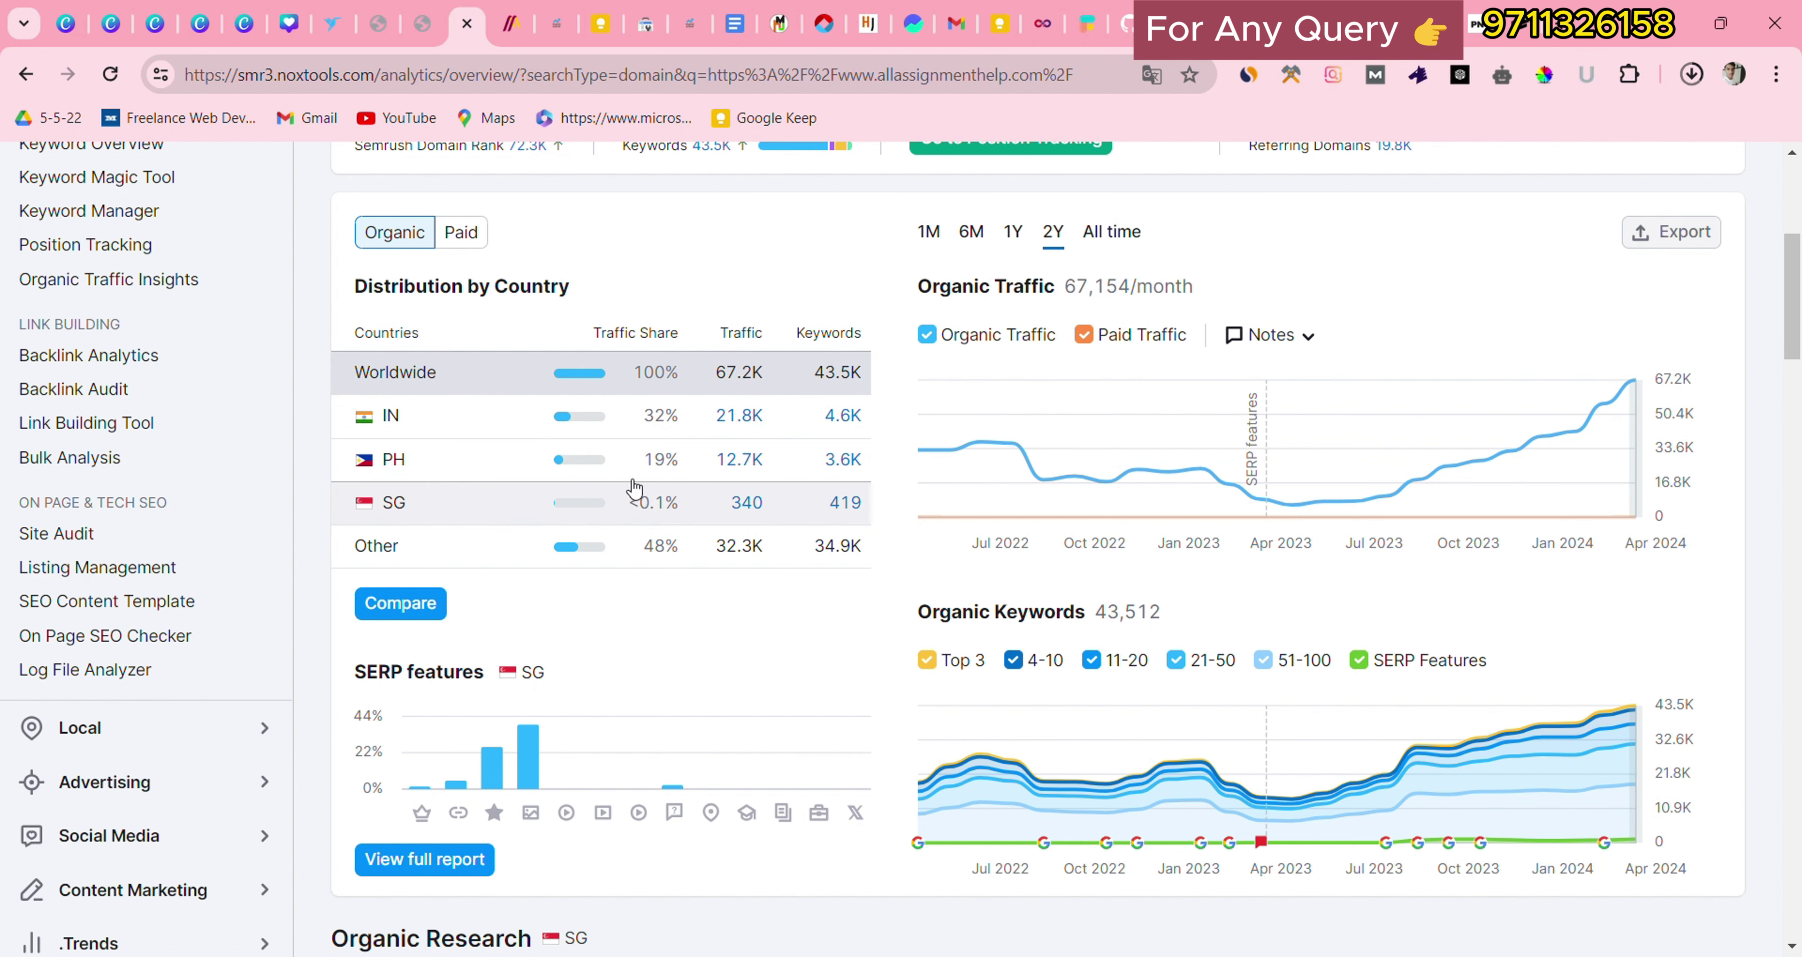
scroll(586, 717, down, 5)
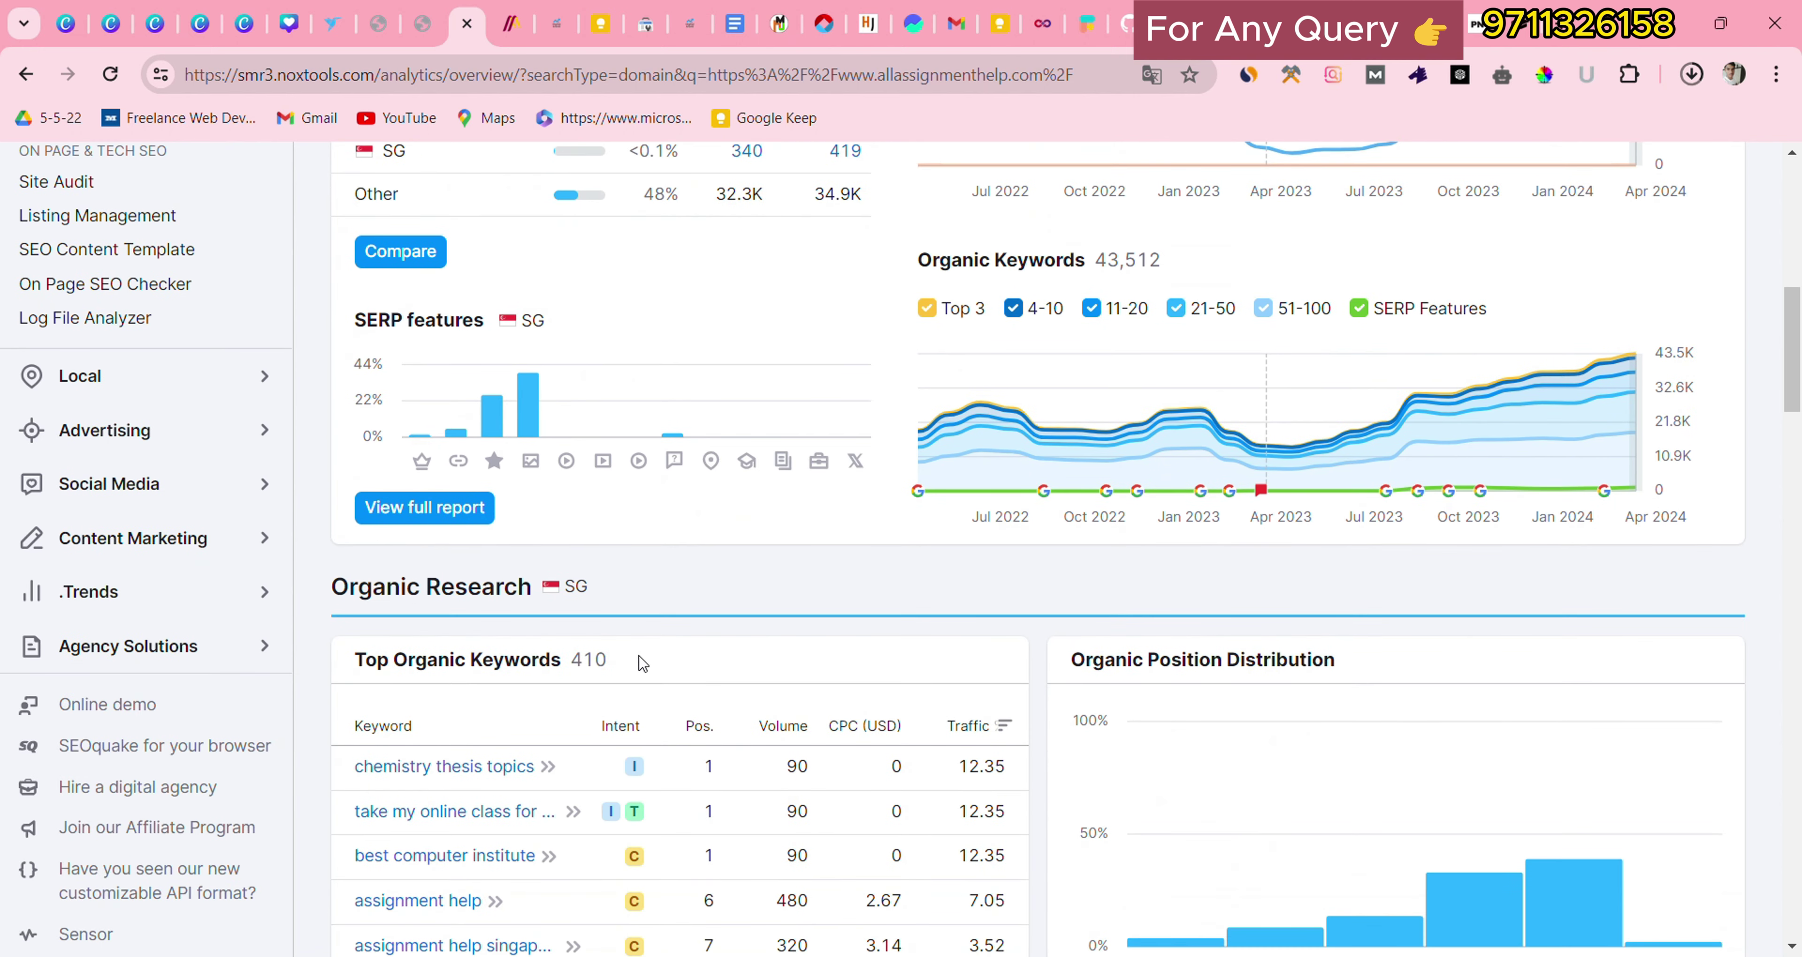
scroll(597, 668, down, 3)
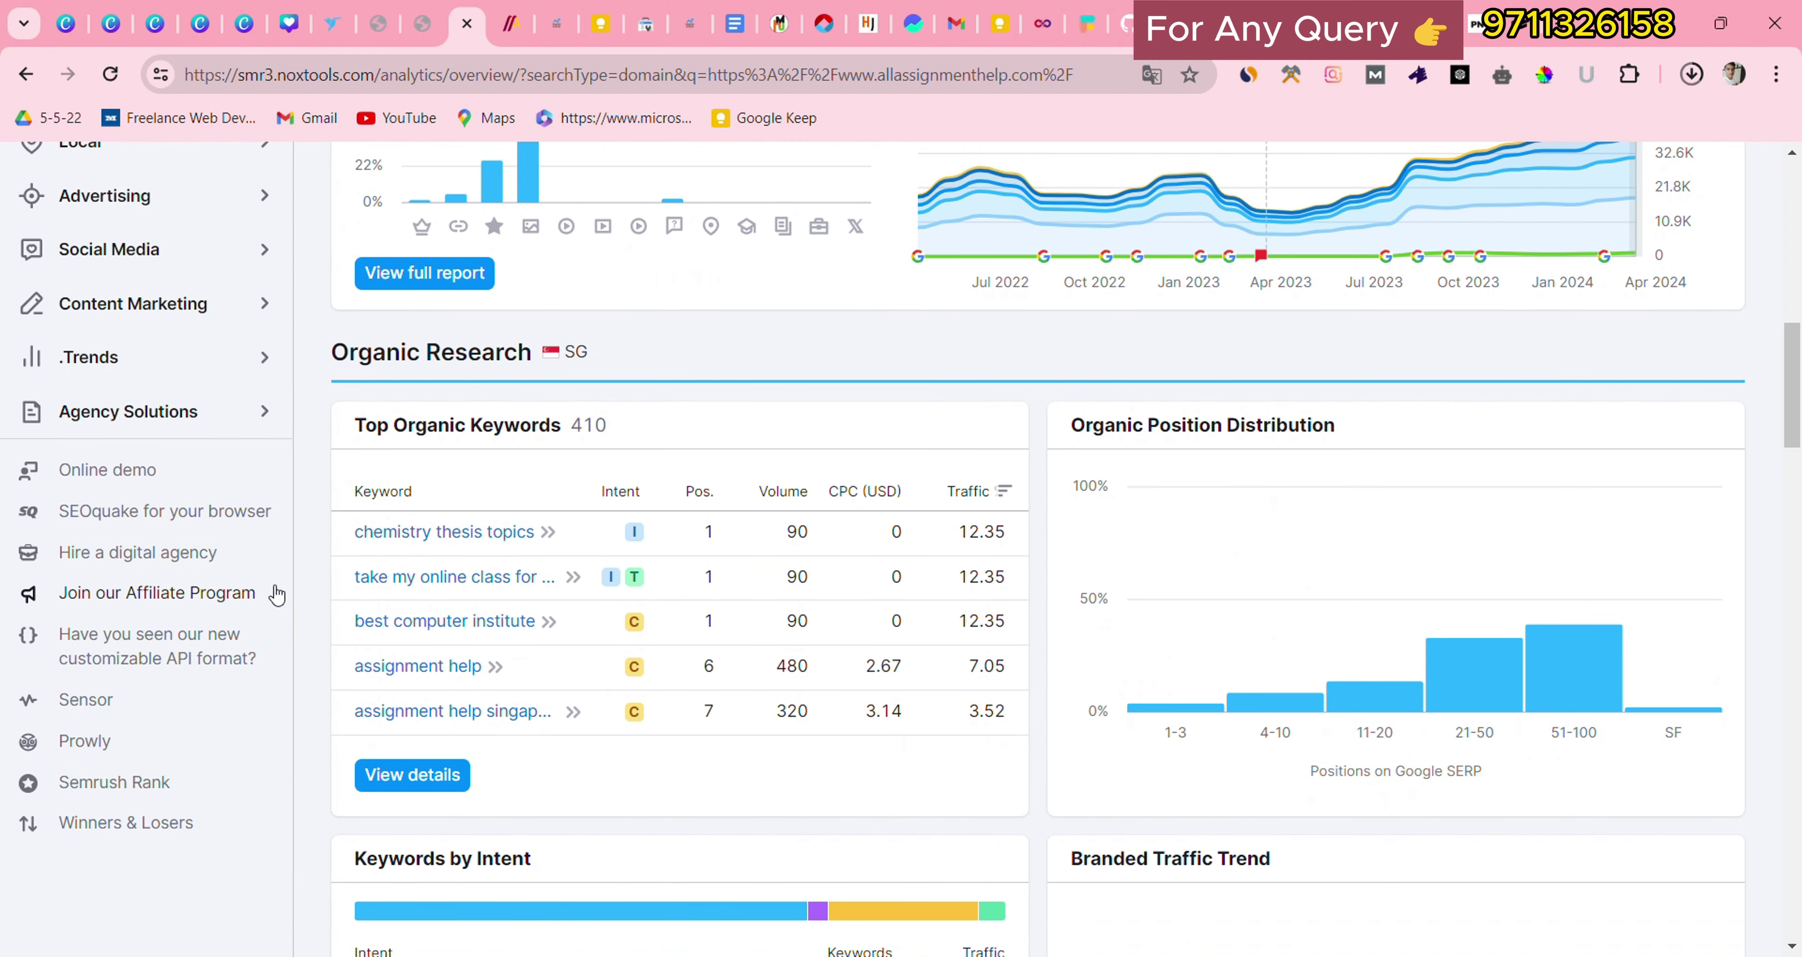
click(433, 774)
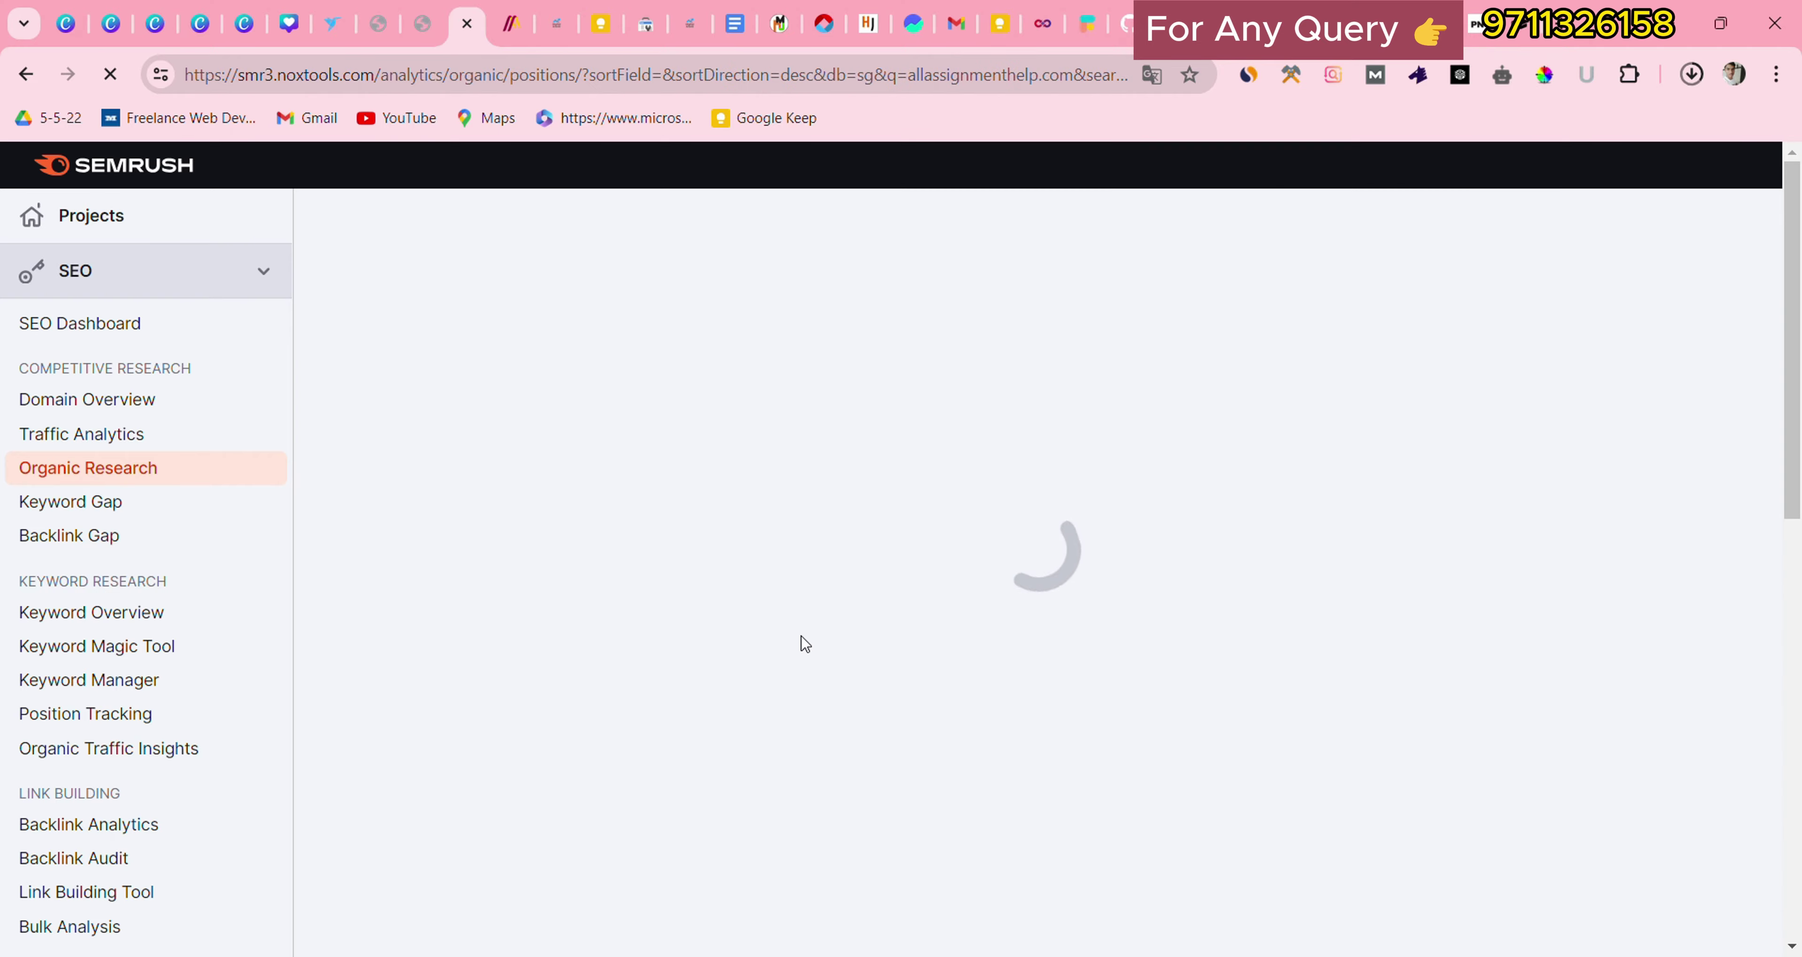
Step: Filter the organic search positions to Very easy keyword difficulty (0–14%) and look through the keywords
scroll(702, 703, down, 5)
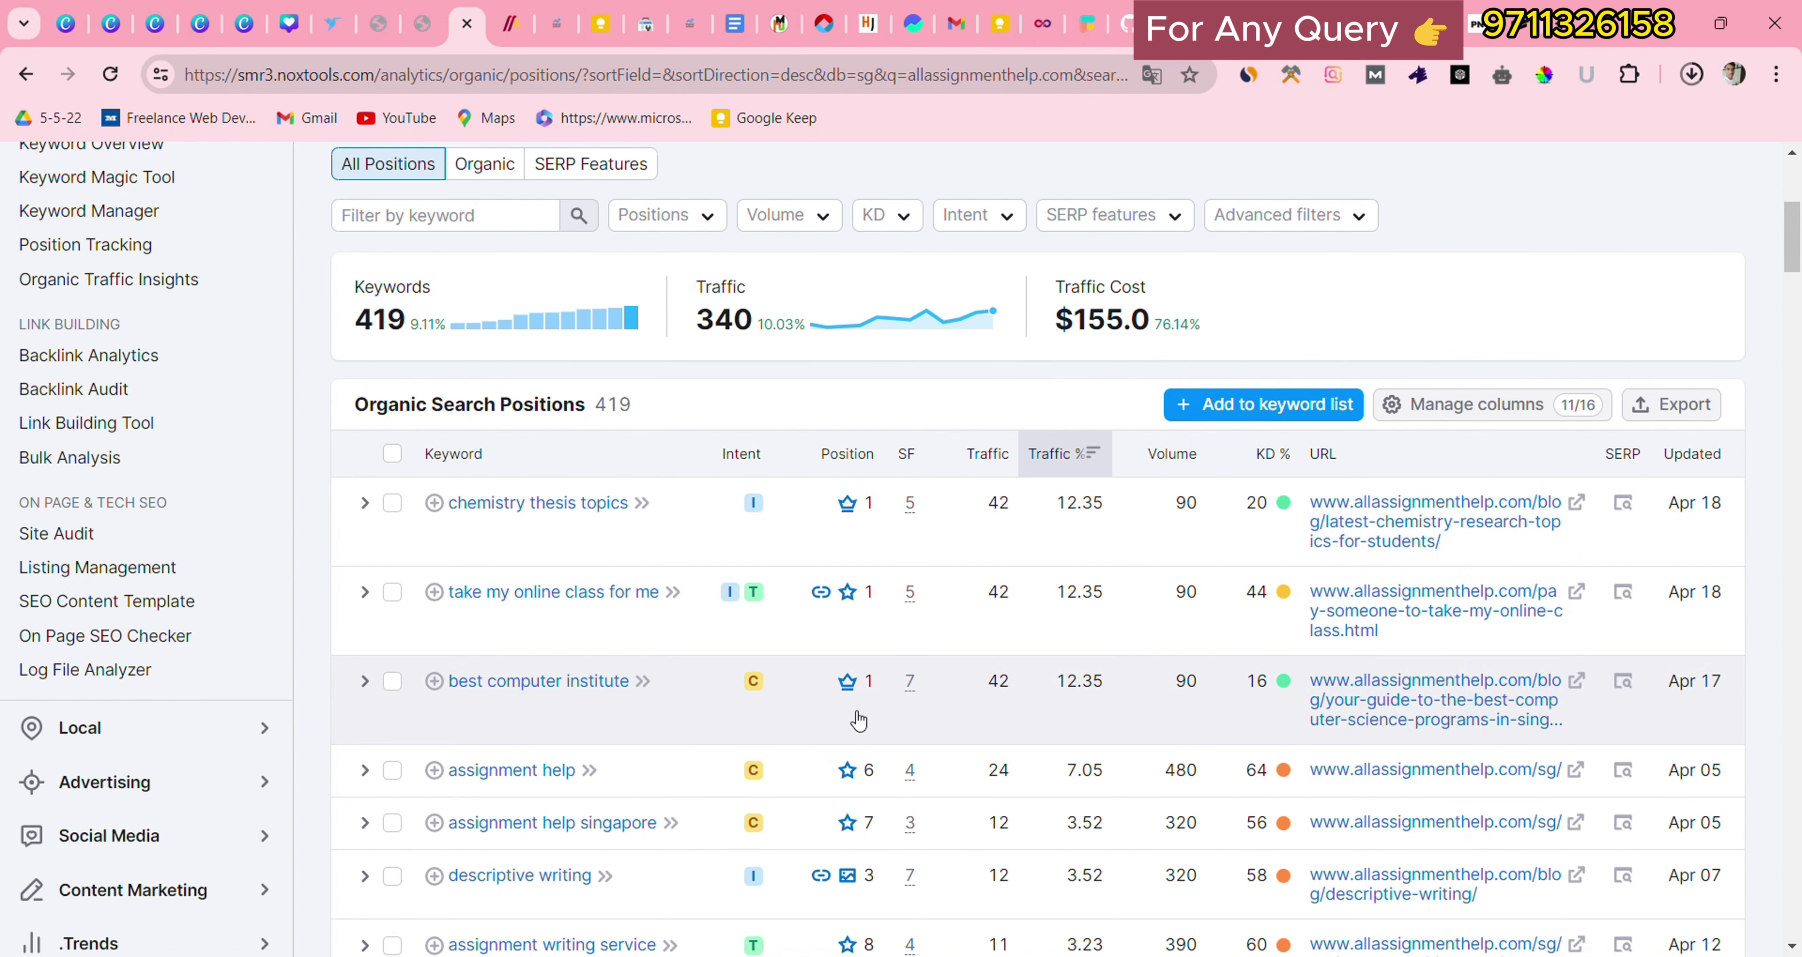
scroll(860, 699, down, 3)
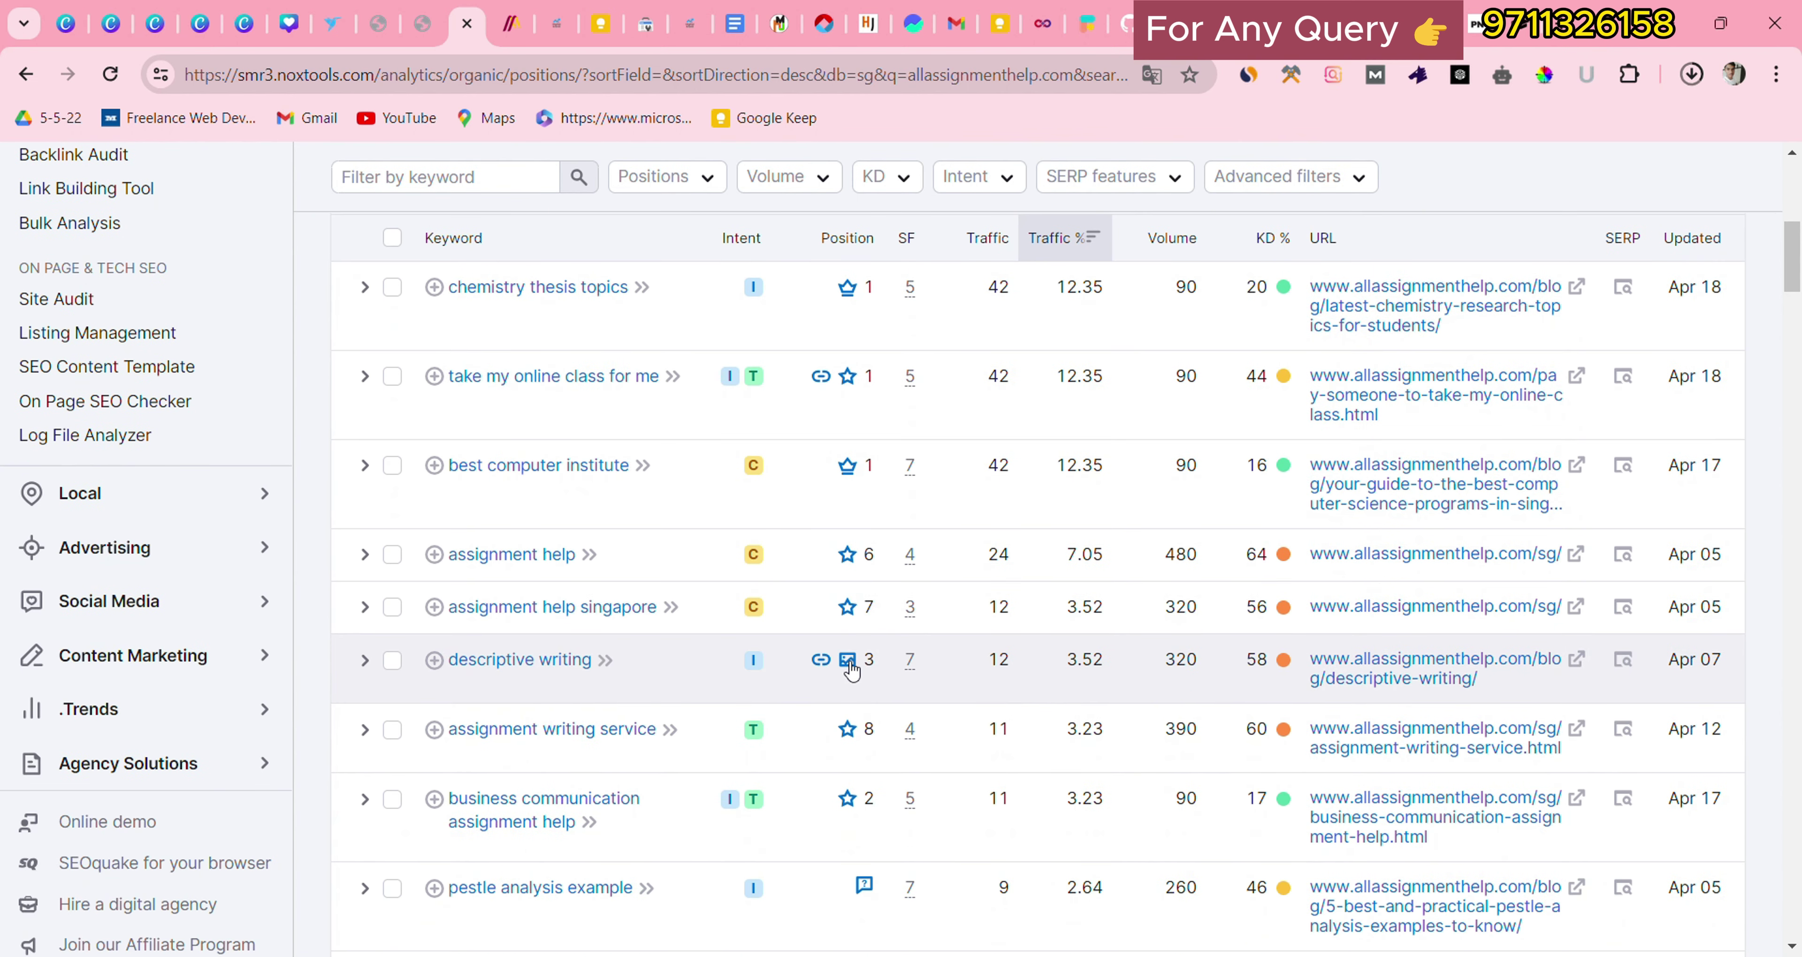
scroll(560, 568, up, 5)
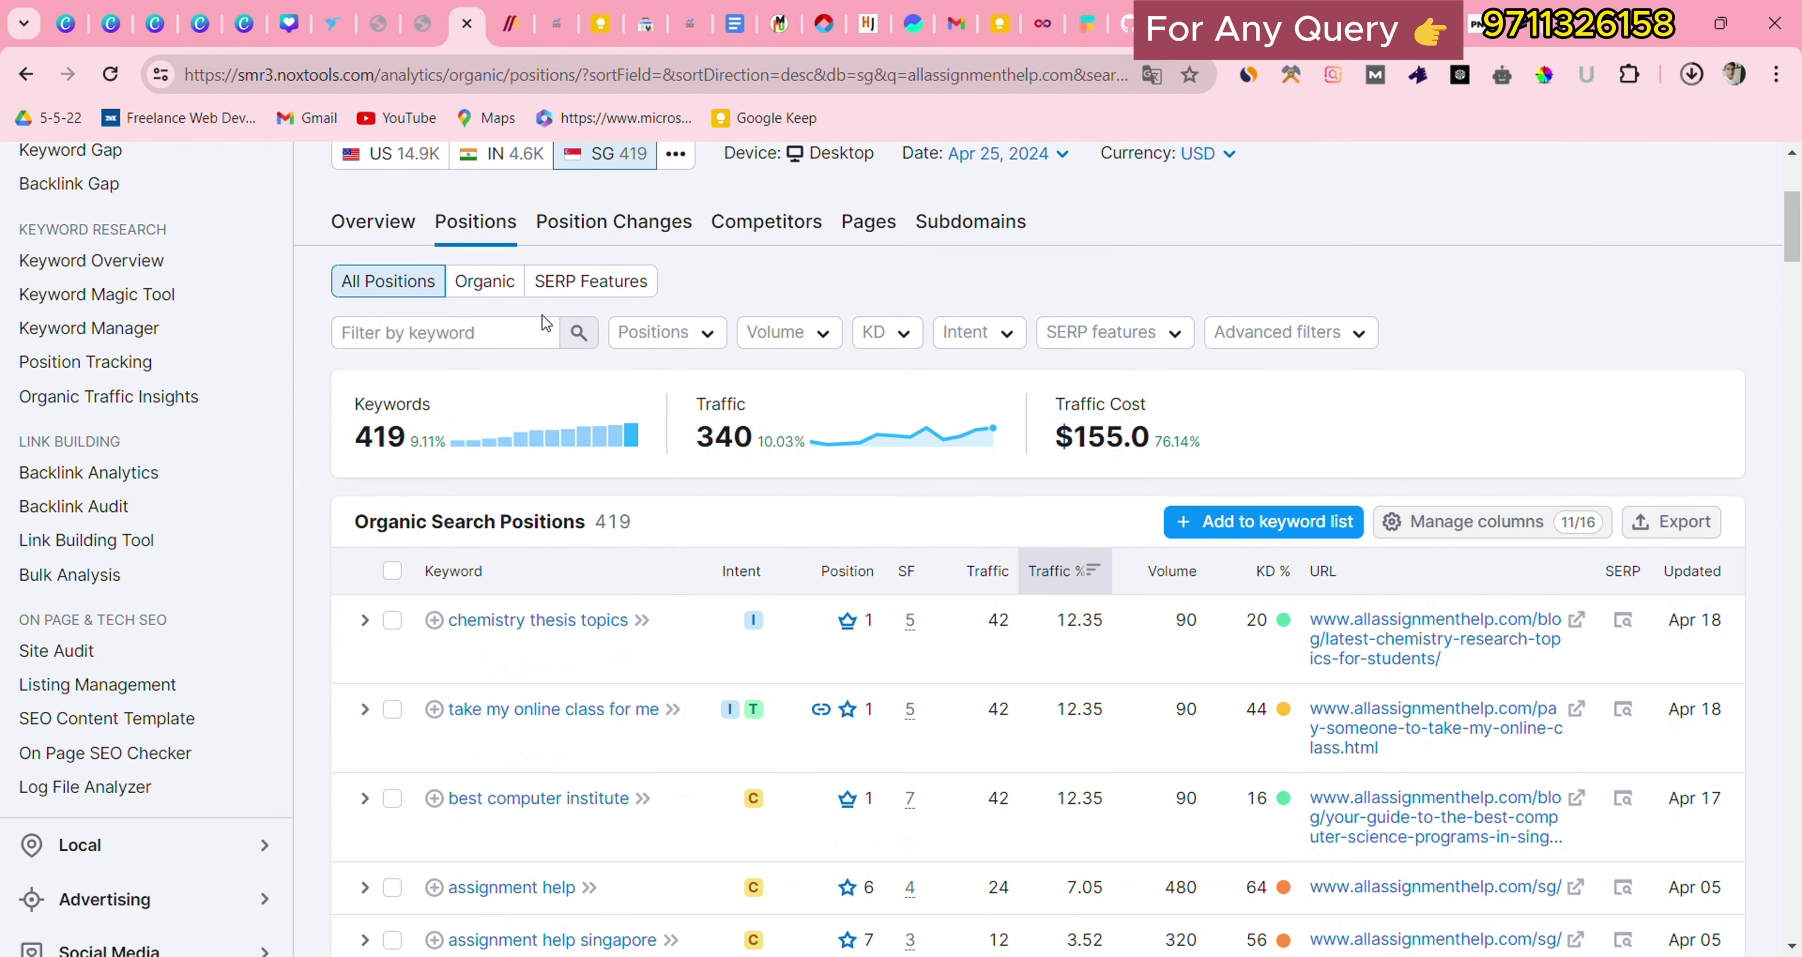
click(885, 333)
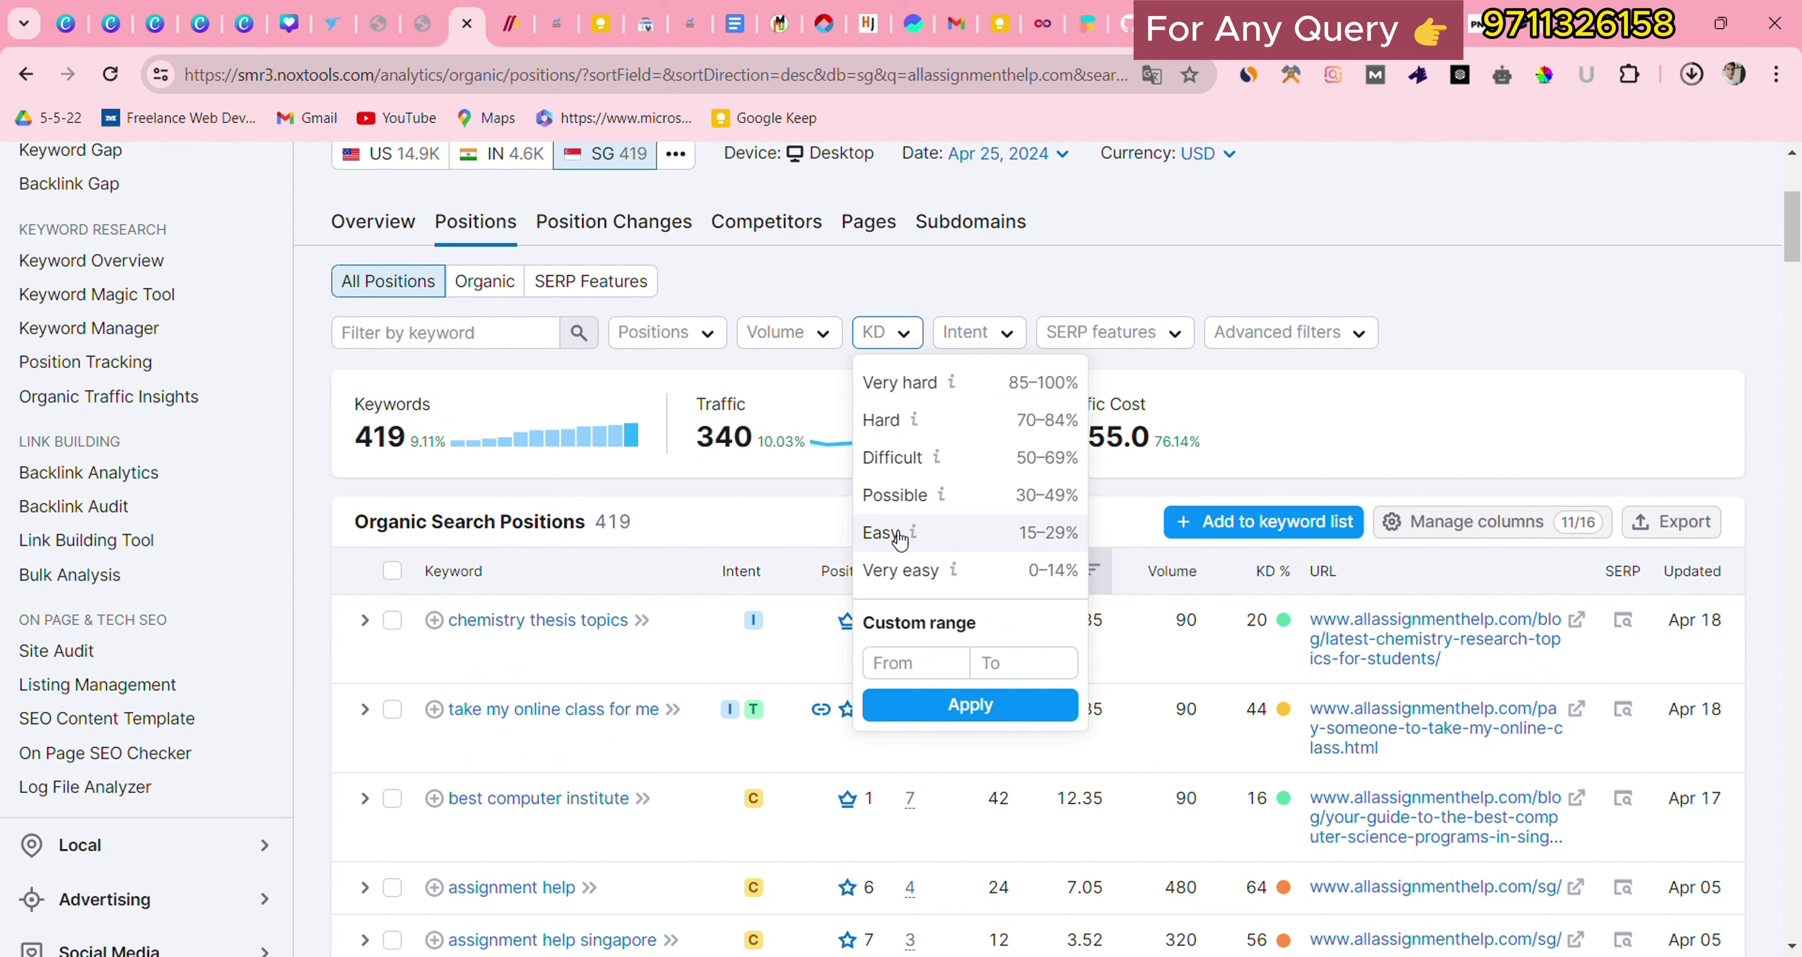
click(900, 570)
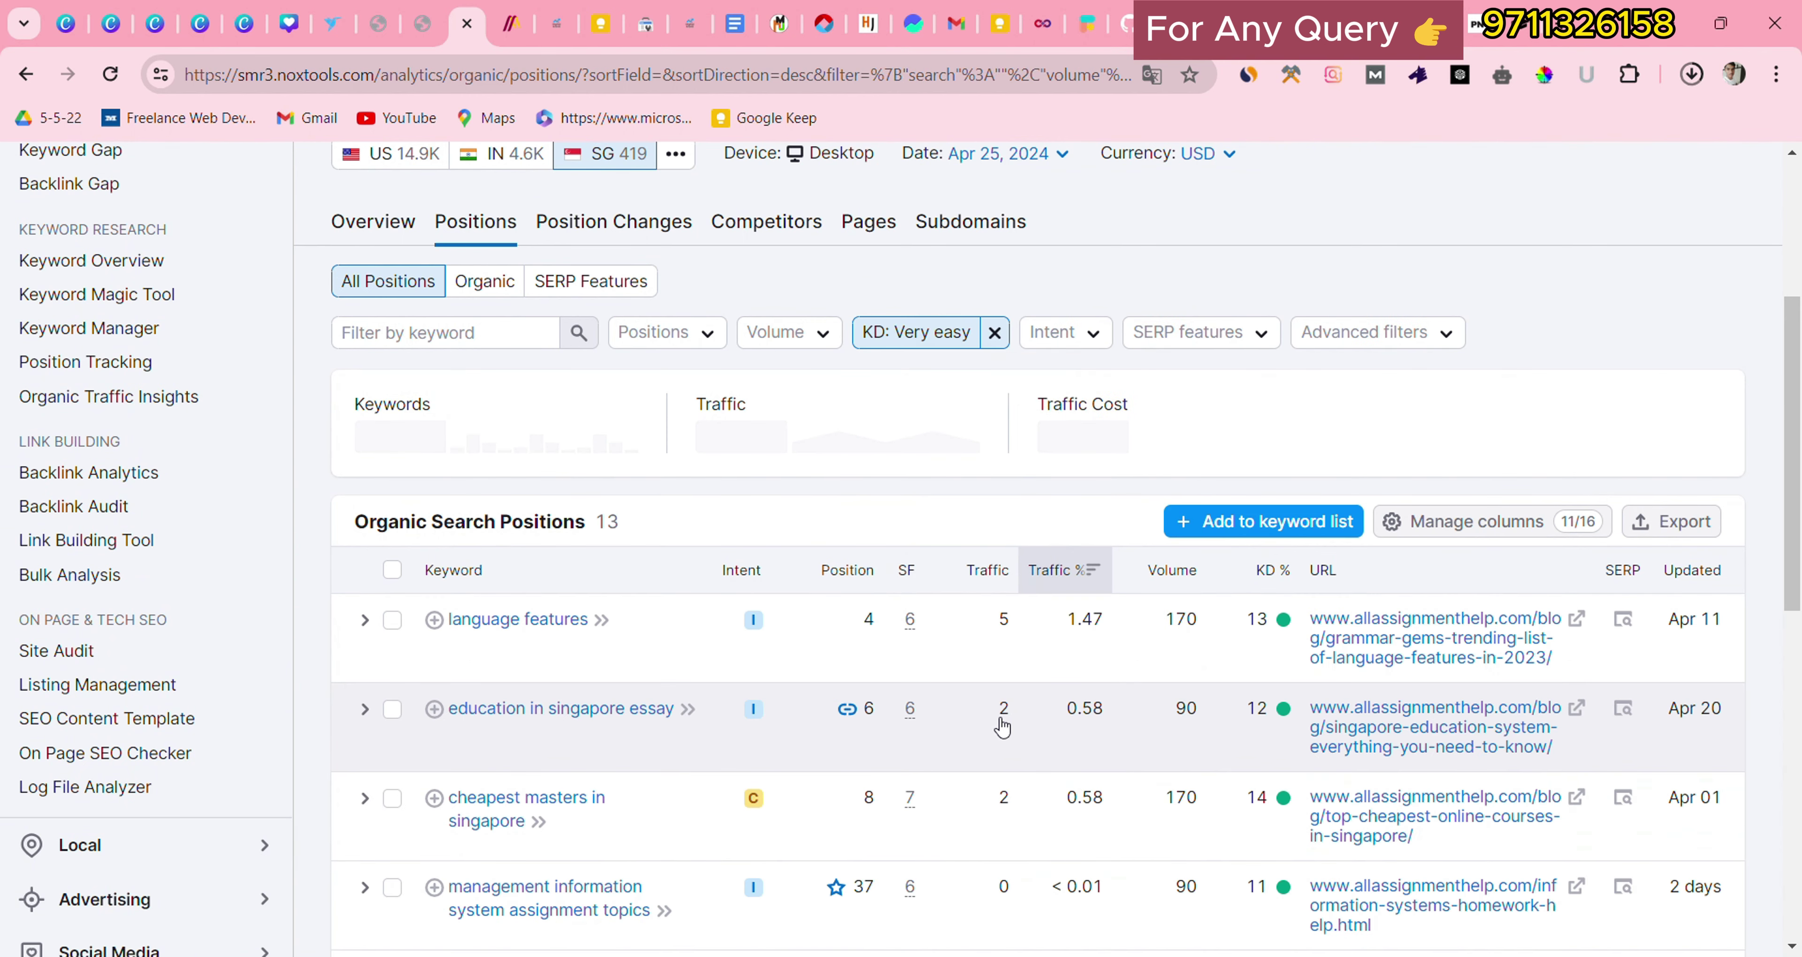
scroll(1002, 724, down, 3)
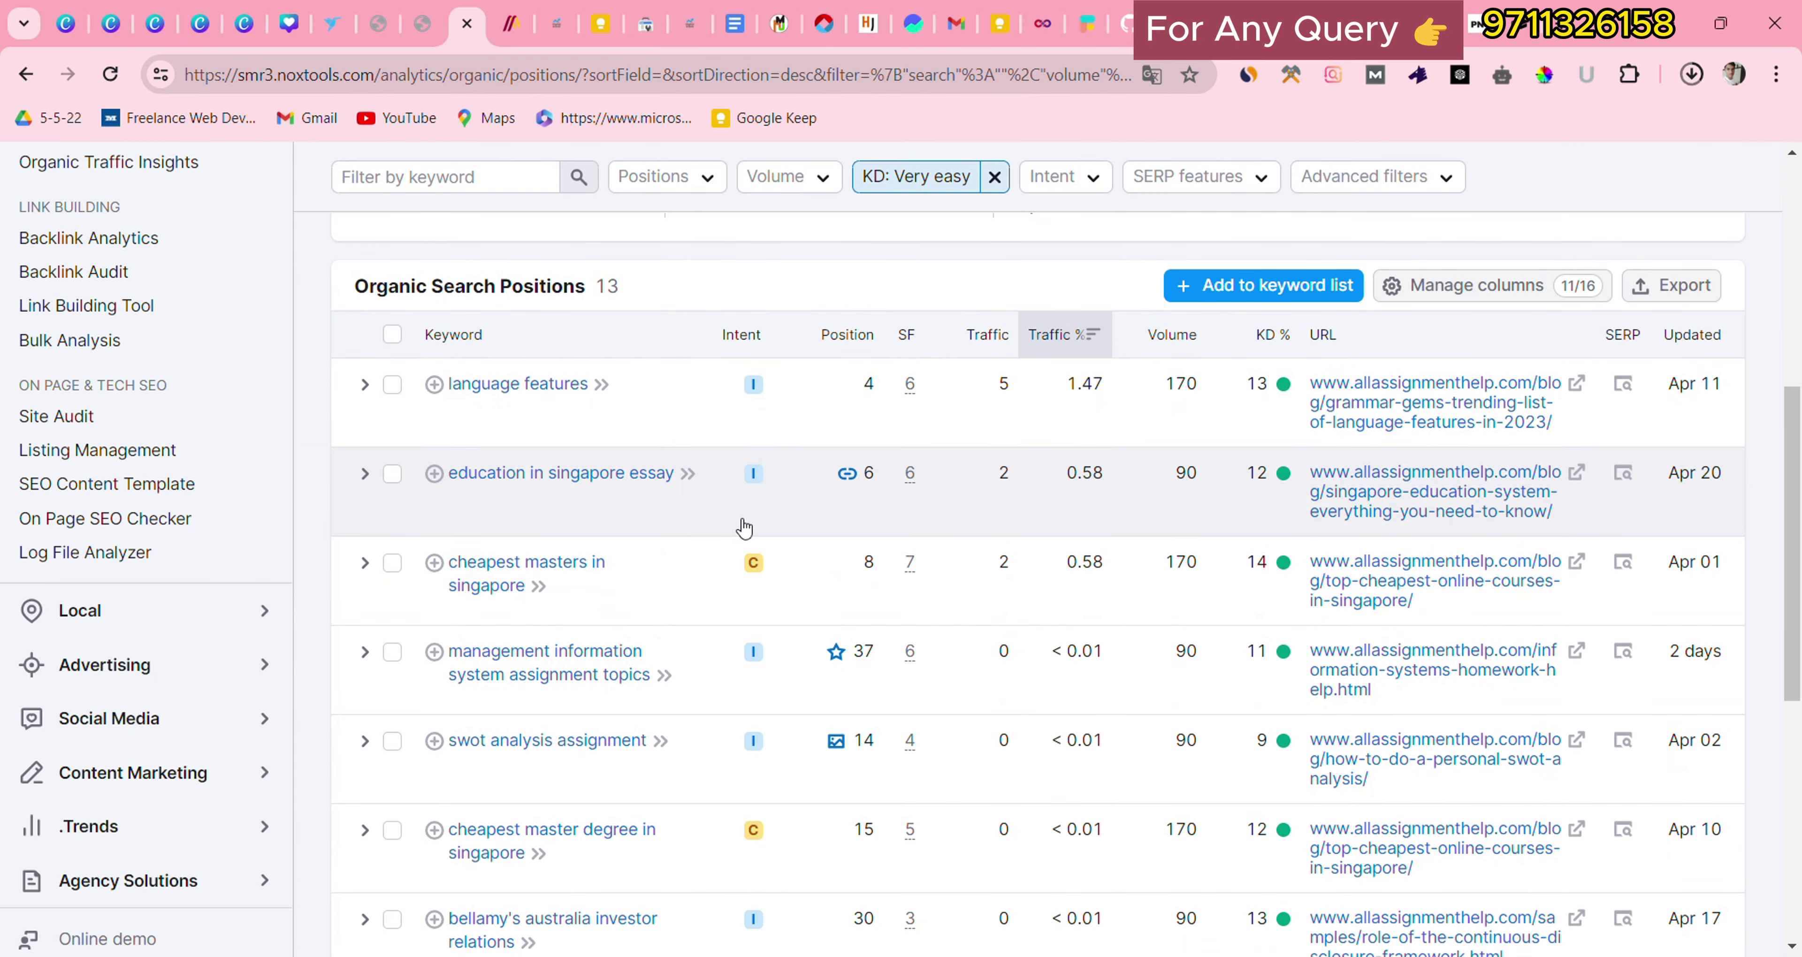
scroll(1184, 417, up, 5)
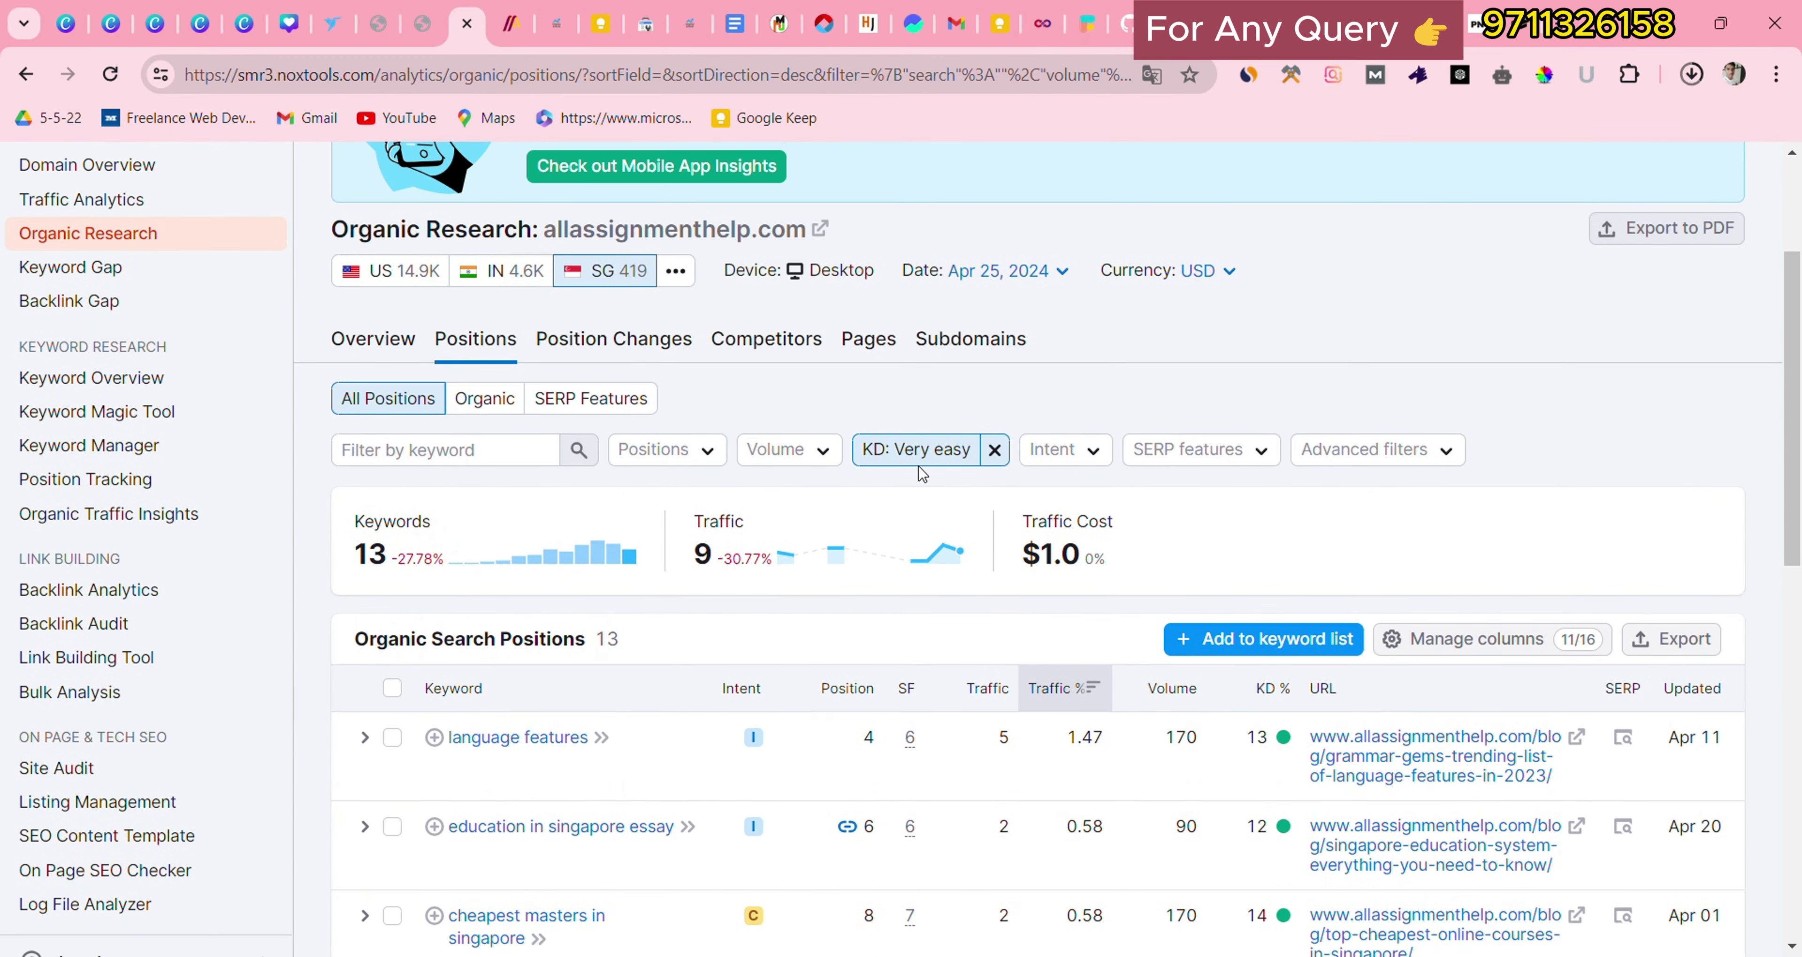
Step: Set the keyword difficulty filter of the organic search positions to Easy (15–29%)
click(918, 465)
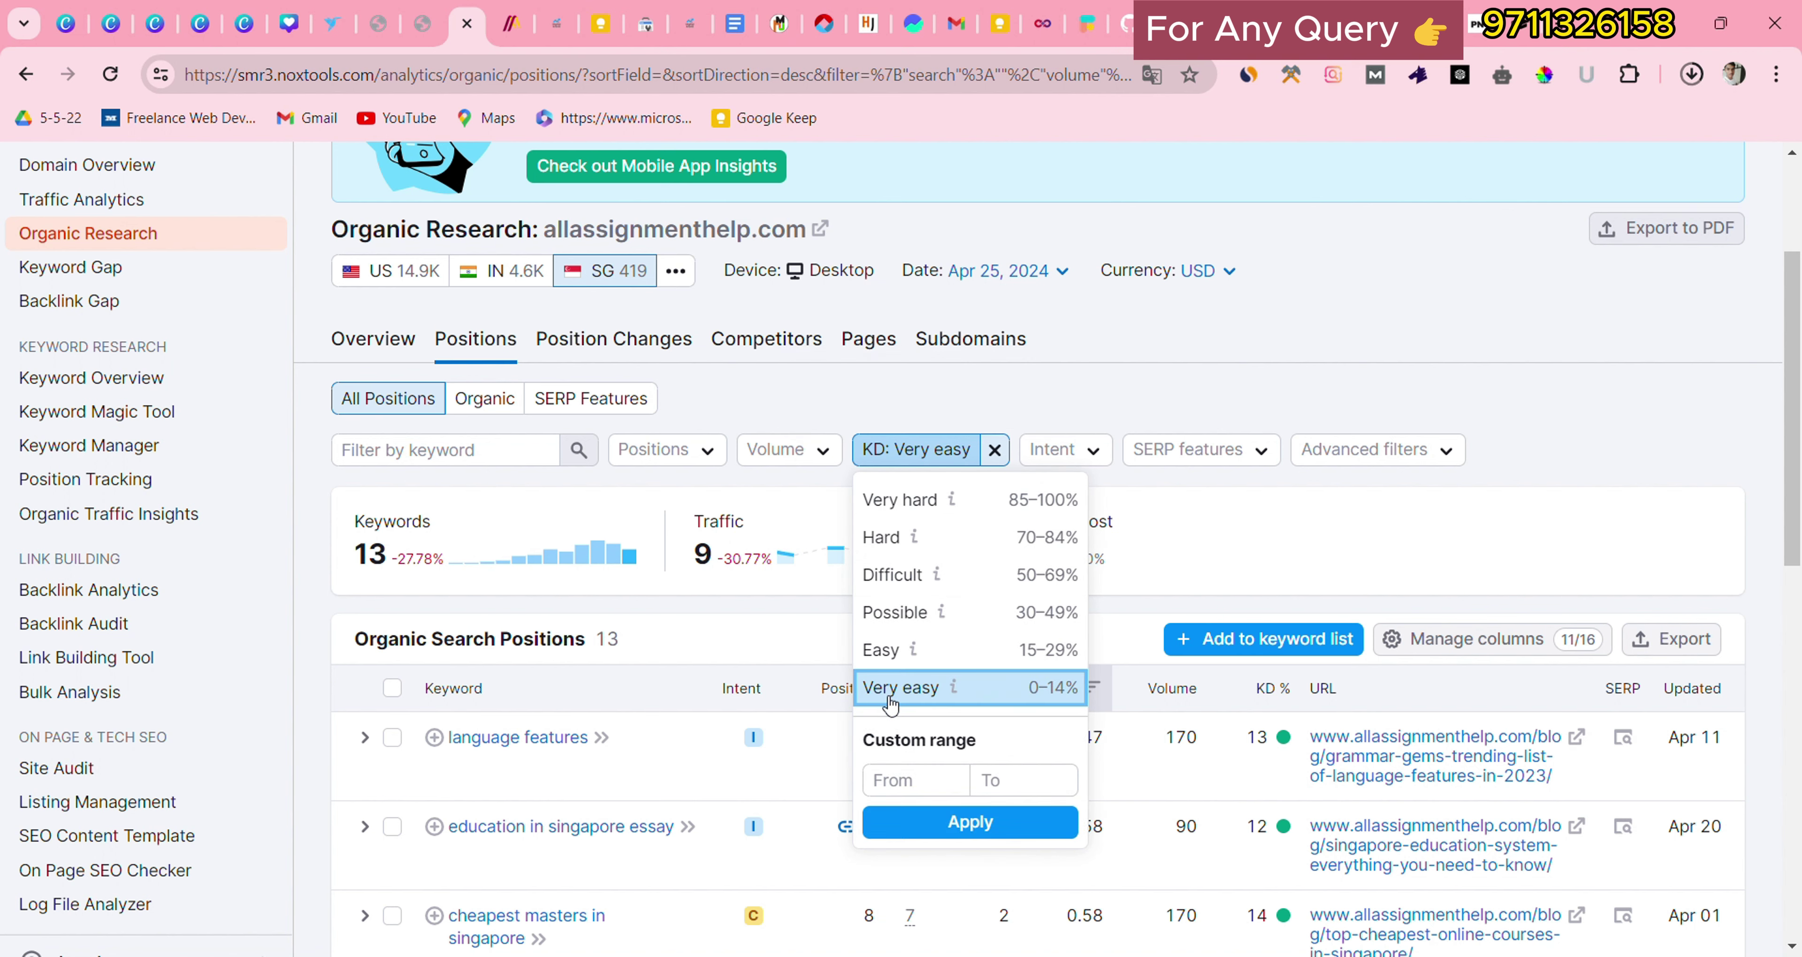
click(908, 648)
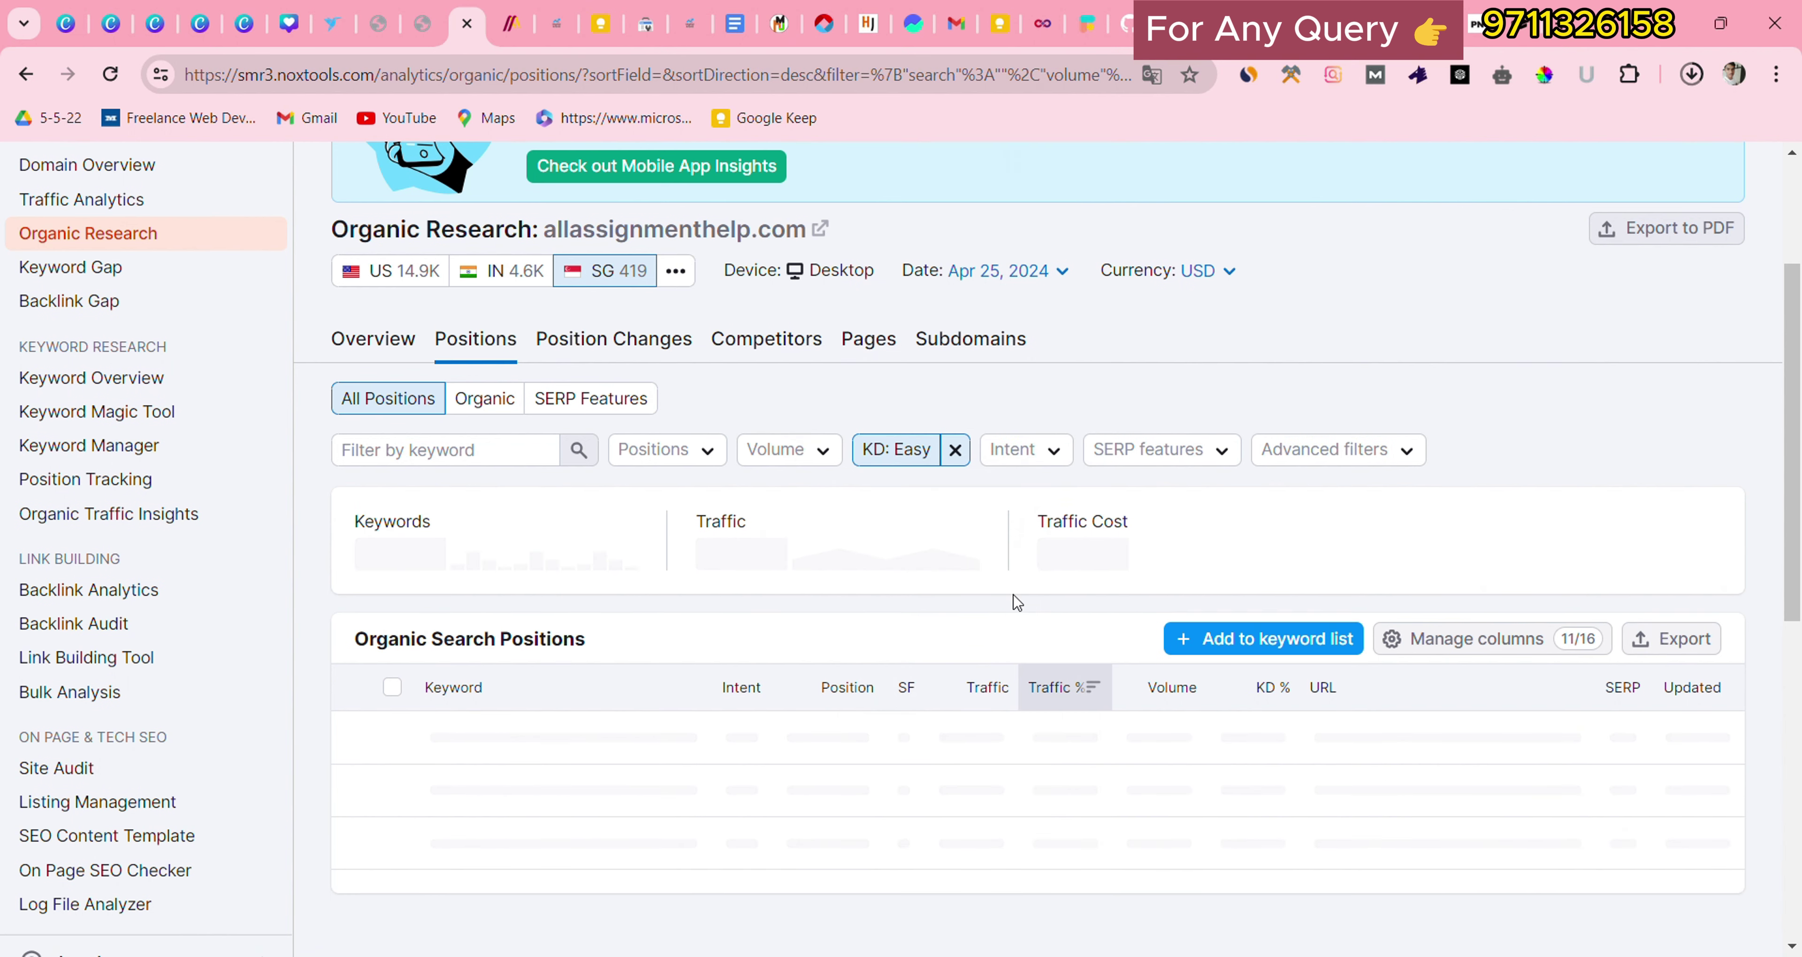
scroll(1012, 603, down, 5)
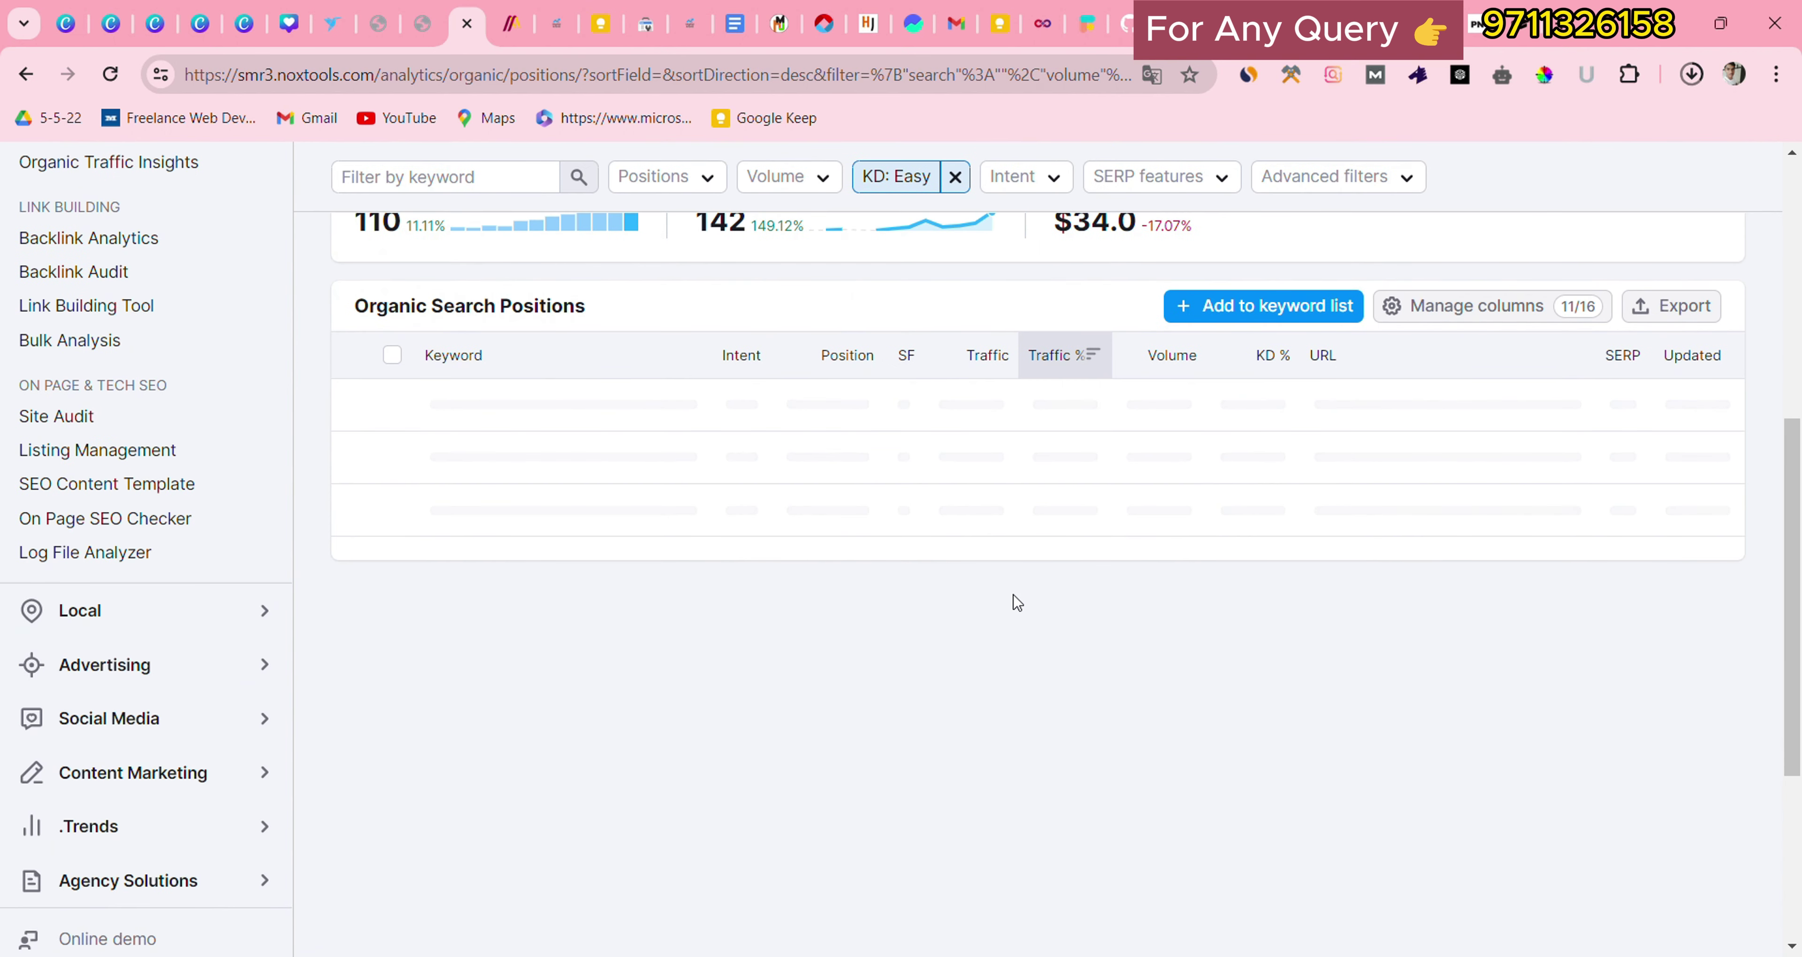
scroll(1199, 669, up, 2)
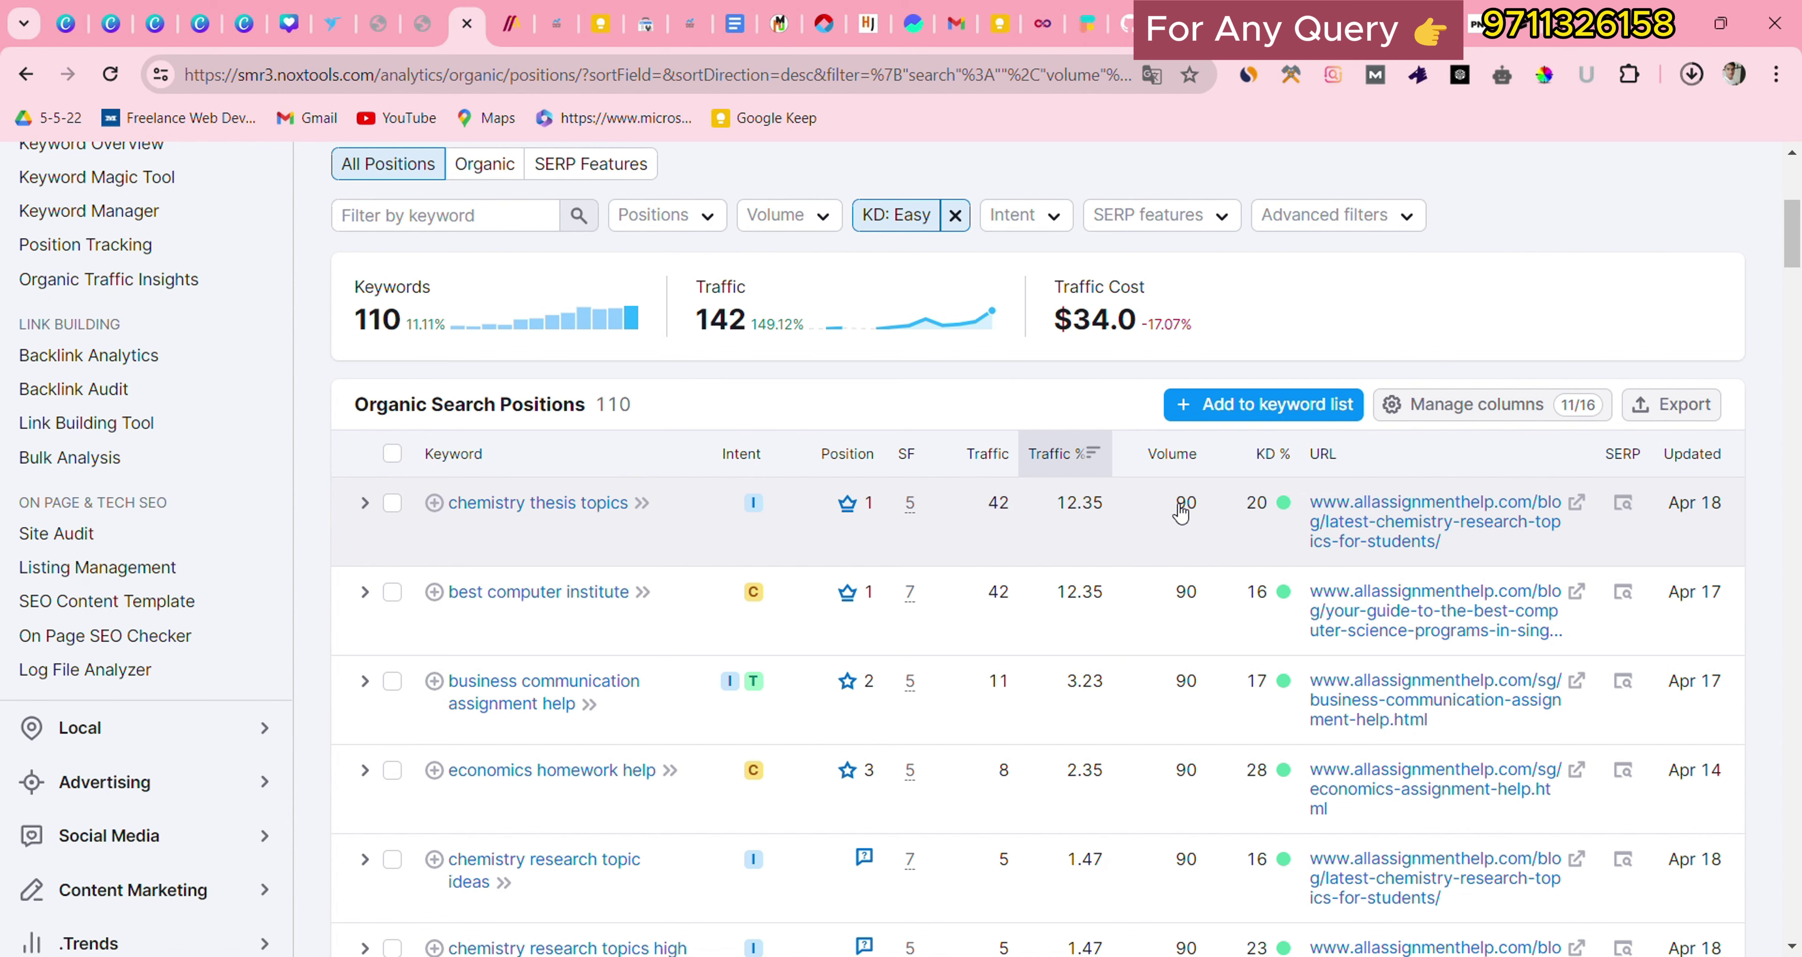
Step: Limit the Easy keywords to a search volume of 101–1,000
scroll(1287, 750, down, 3)
scroll(1029, 603, down, 20)
scroll(1093, 390, up, 20)
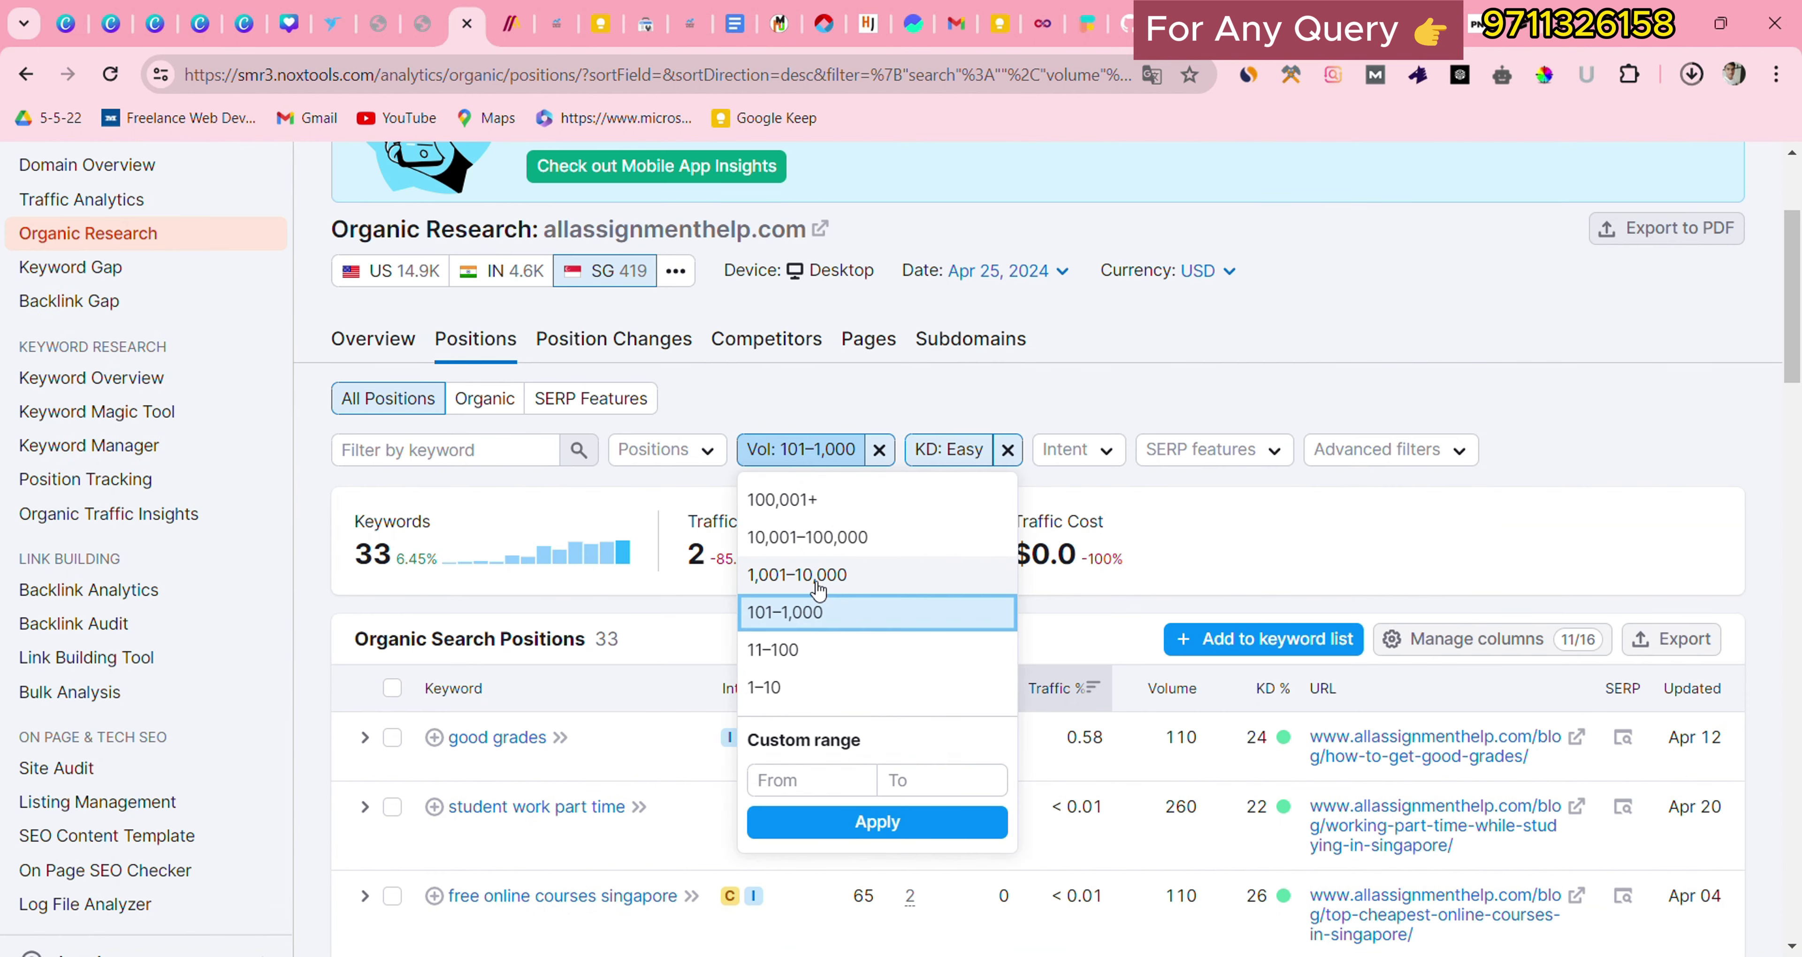
Step: Try the 1,001–10,000 search volume filter on the Easy keywords and return to the previous volume range
click(817, 577)
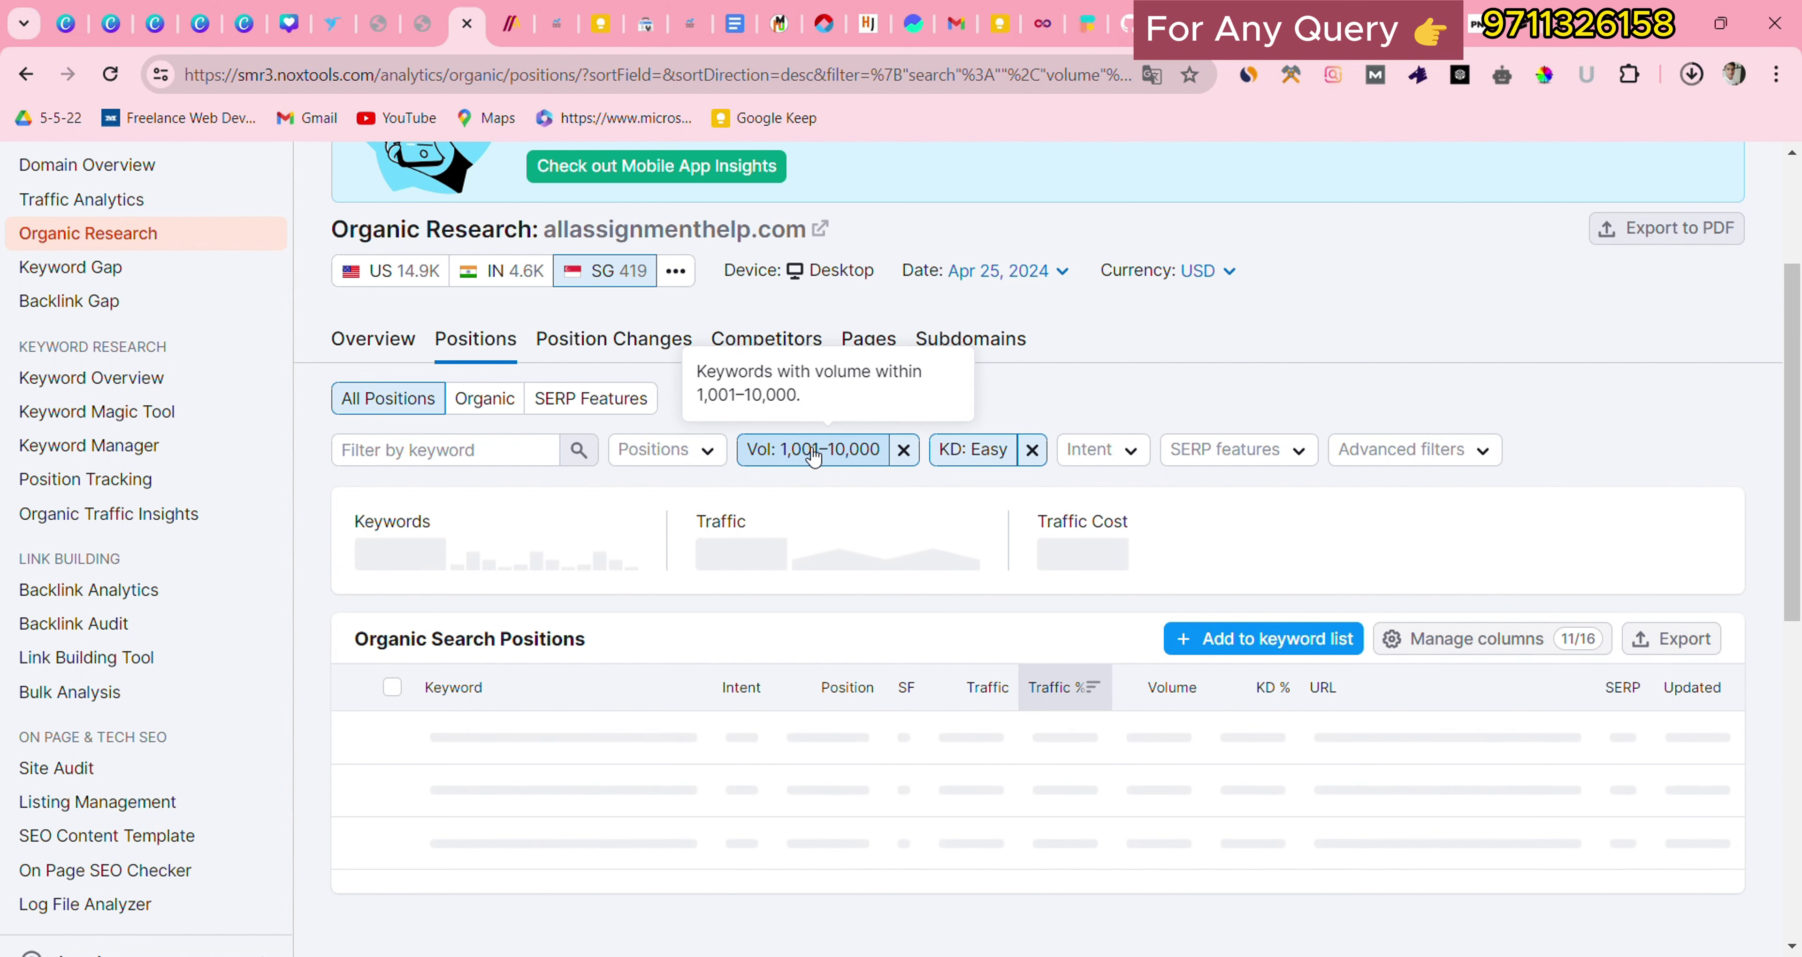
scroll(1005, 824, down, 3)
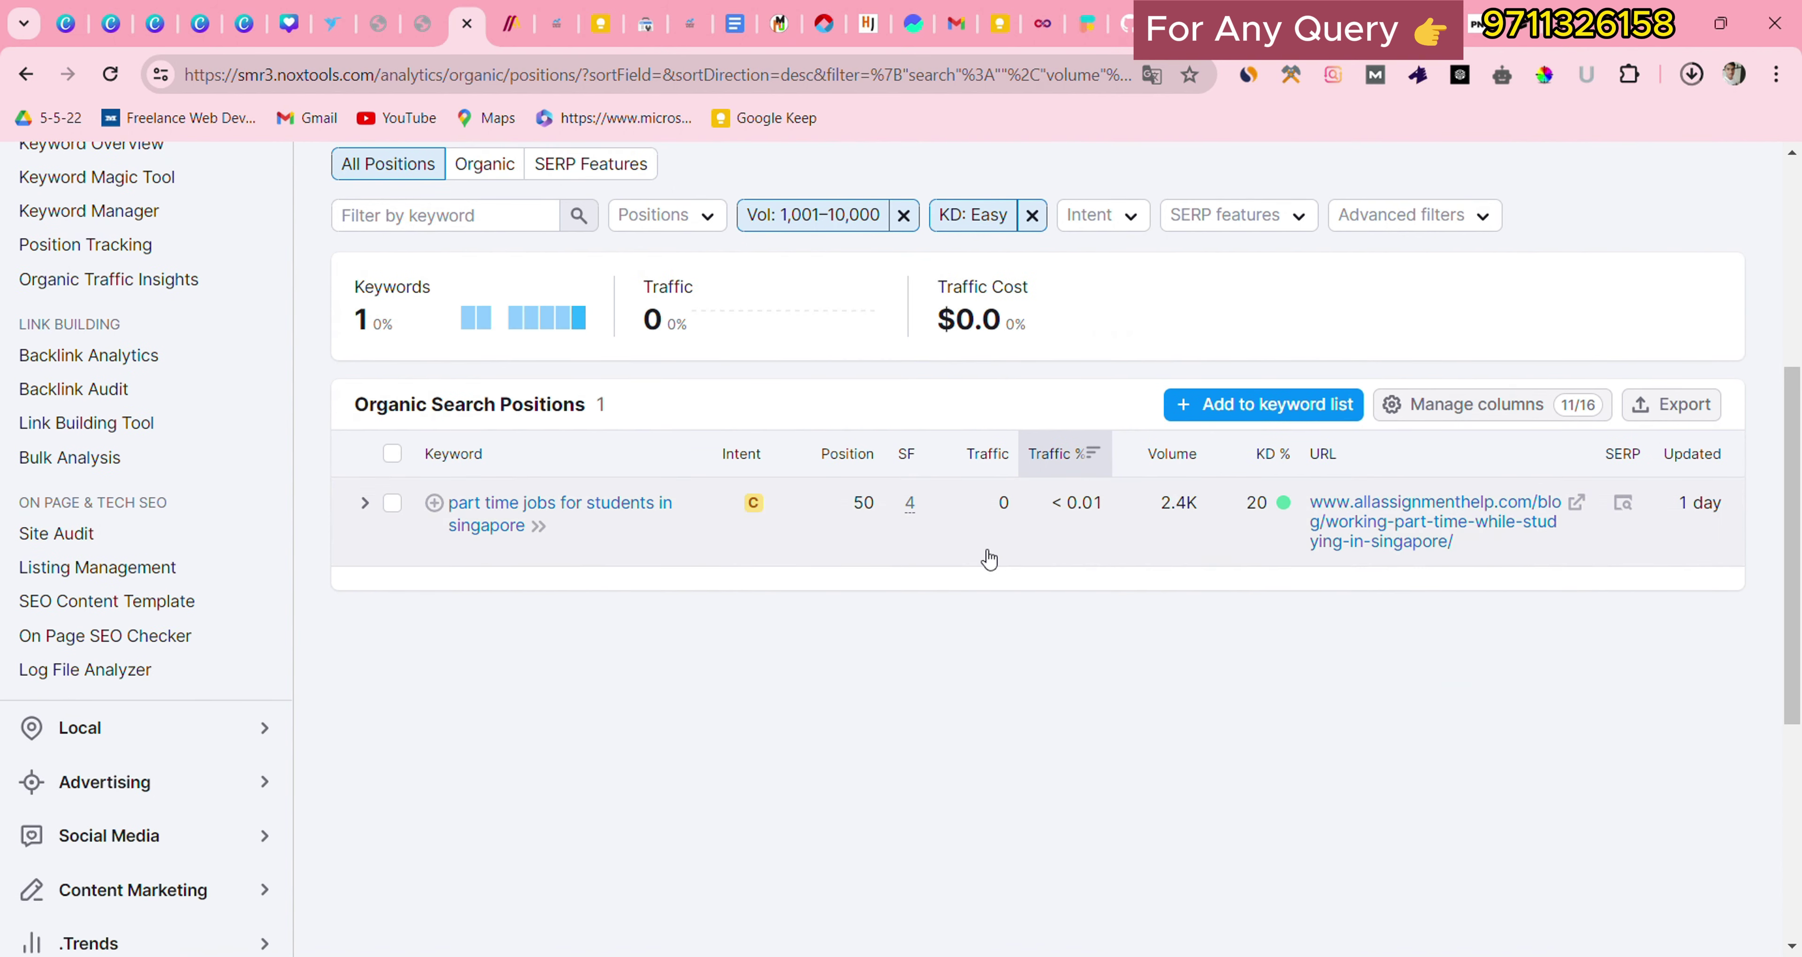
key(alt+Left)
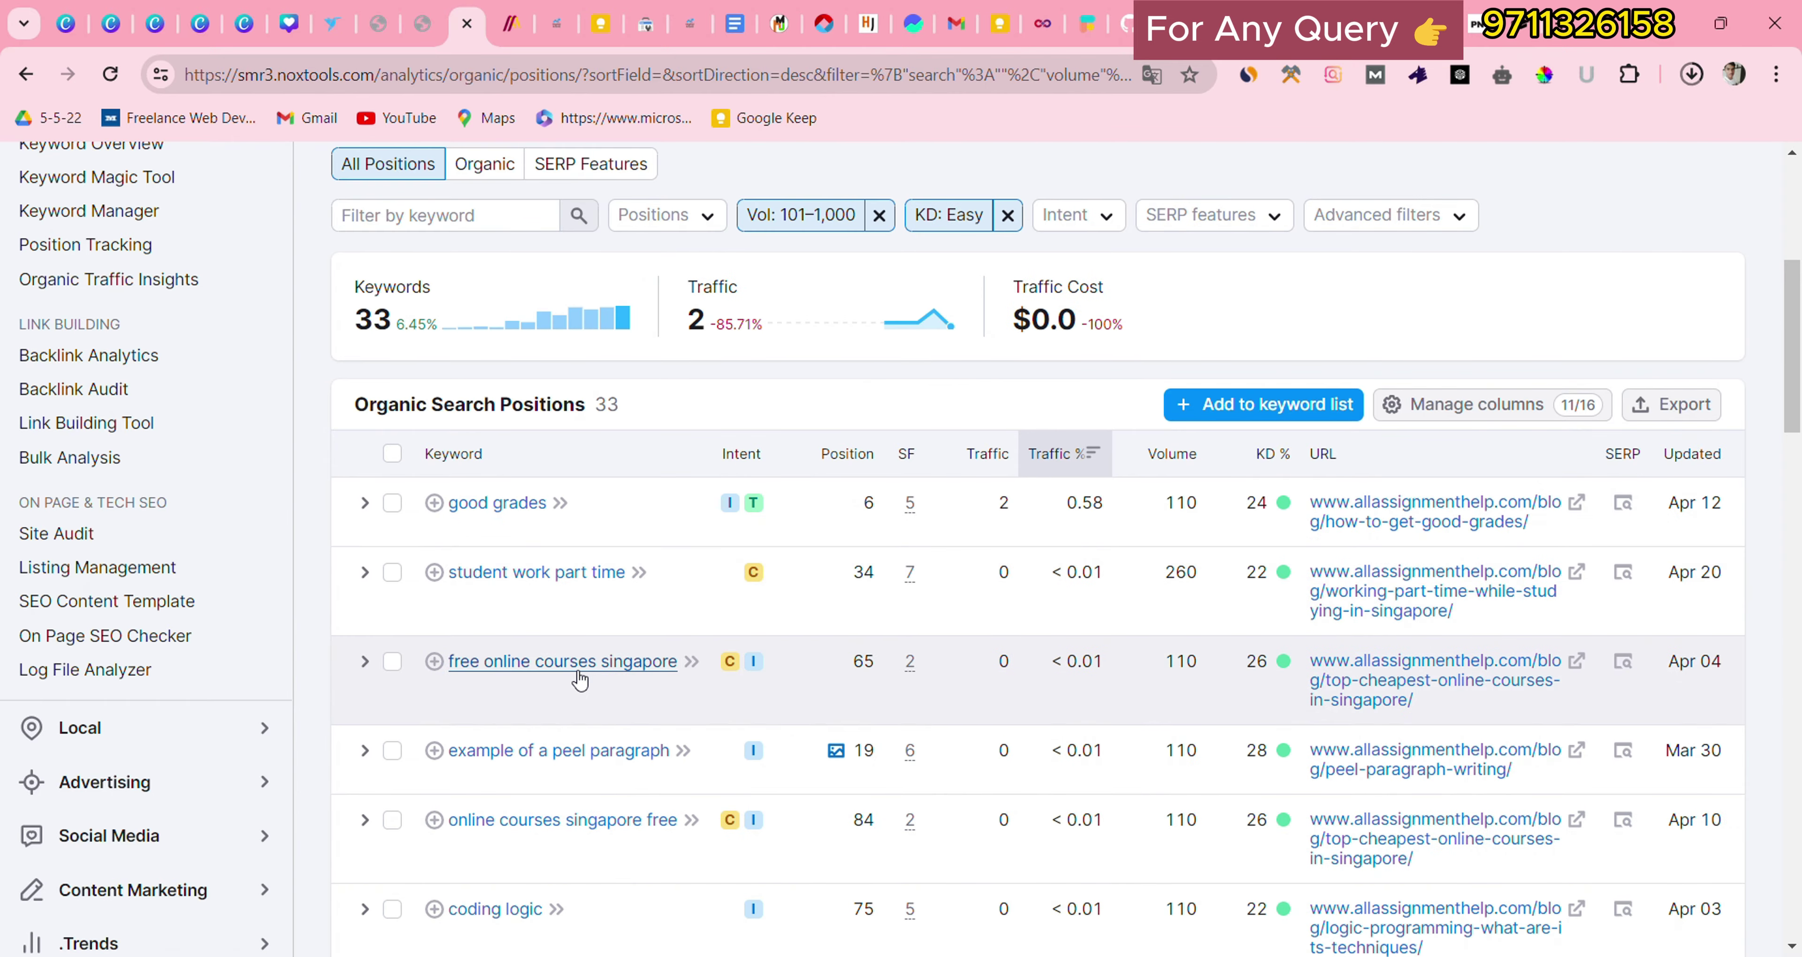
Step: Look through the filtered keywords, open the keyword overview of "good grades" in a new tab and return to the list
scroll(581, 677, down, 3)
scroll(581, 677, up, 3)
scroll(559, 678, up, 3)
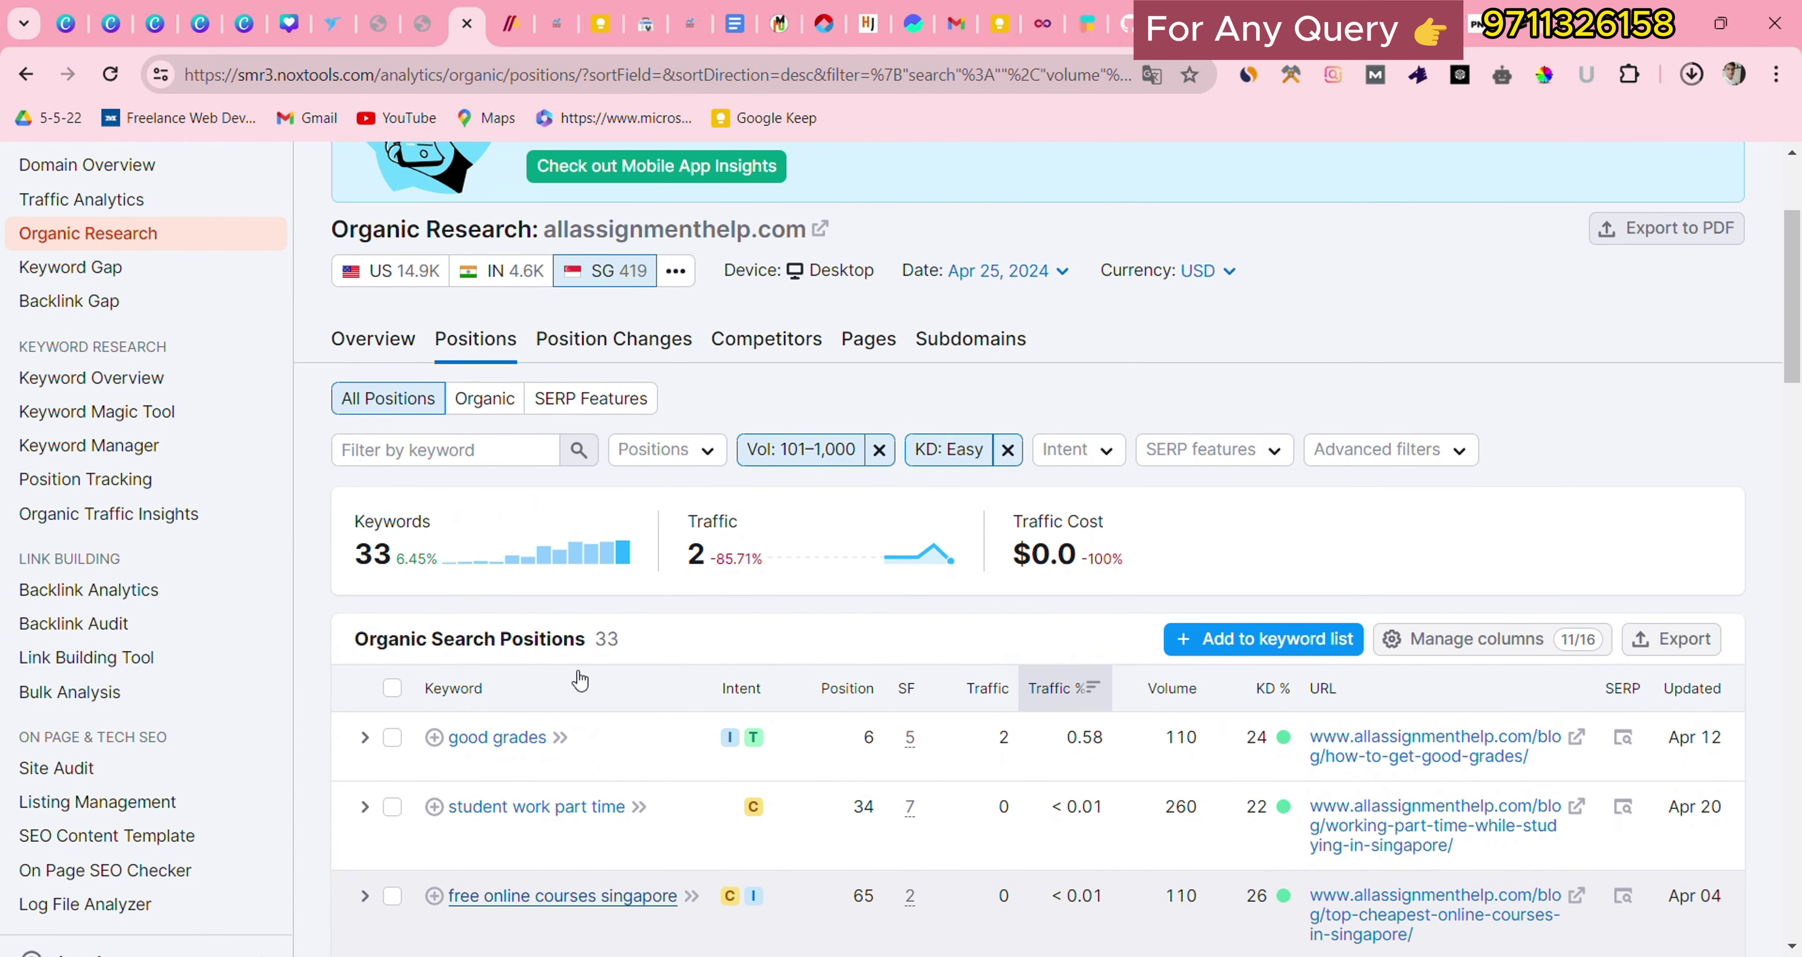
scroll(546, 676, down, 6)
scroll(549, 677, up, 2)
scroll(552, 677, up, 2)
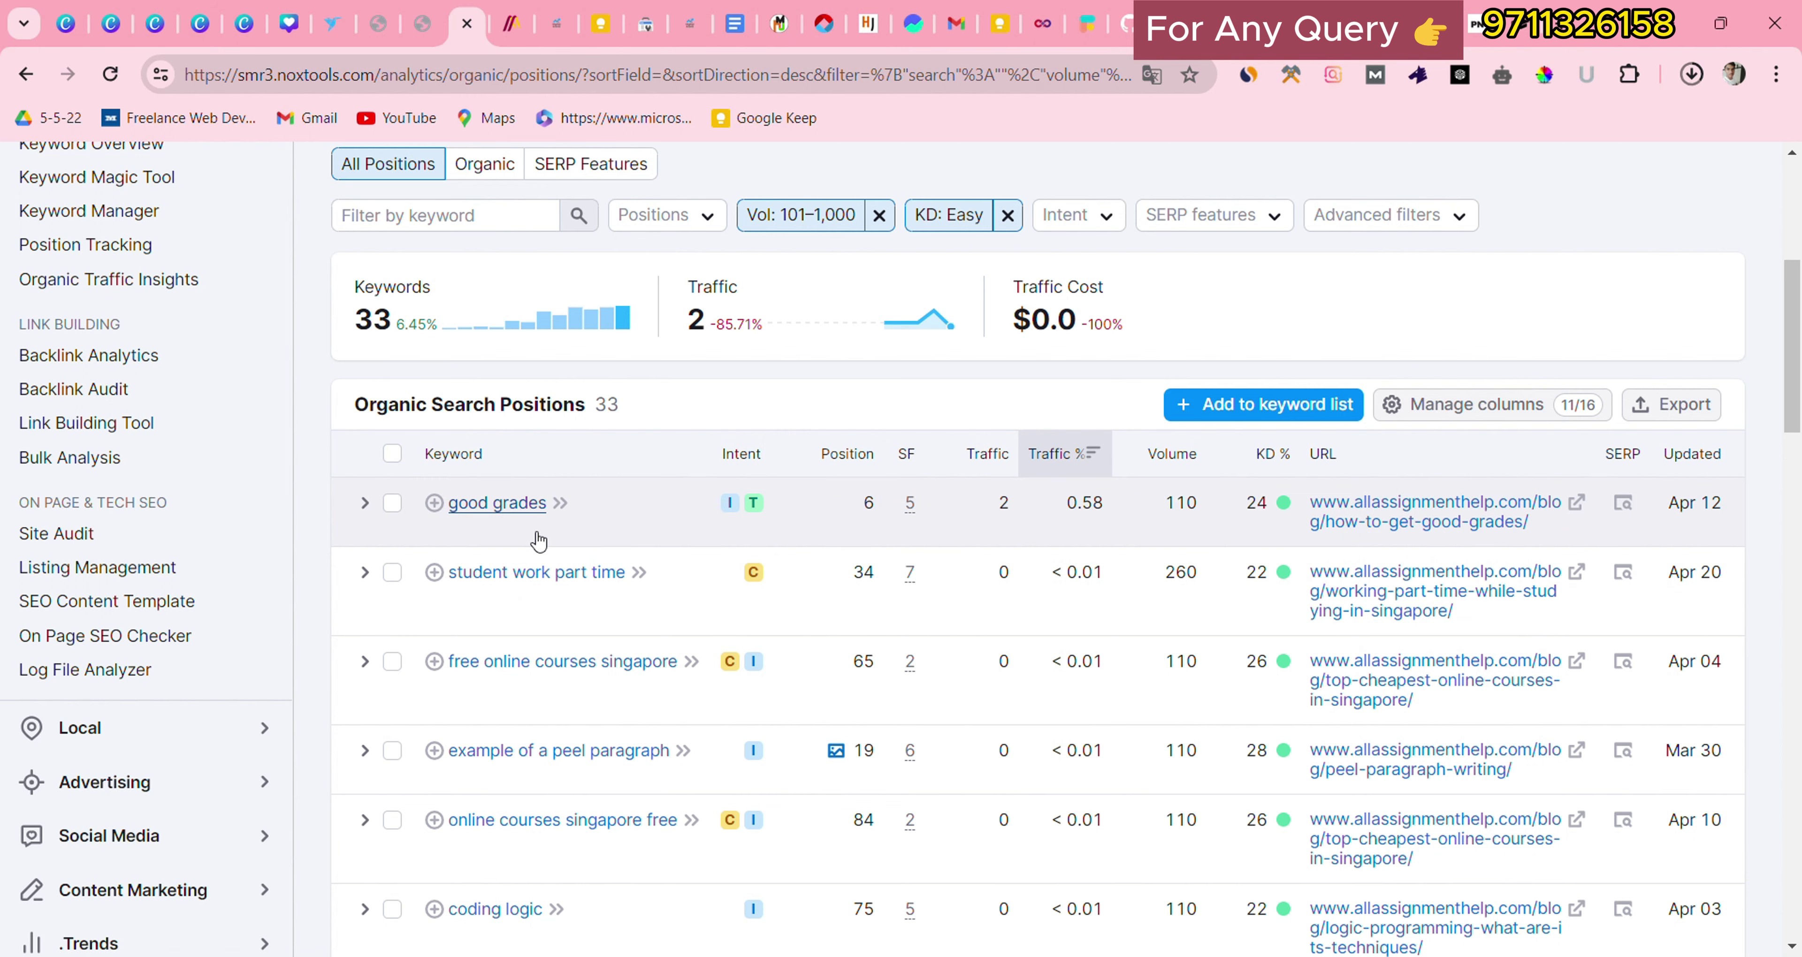
scroll(536, 588, down, 2)
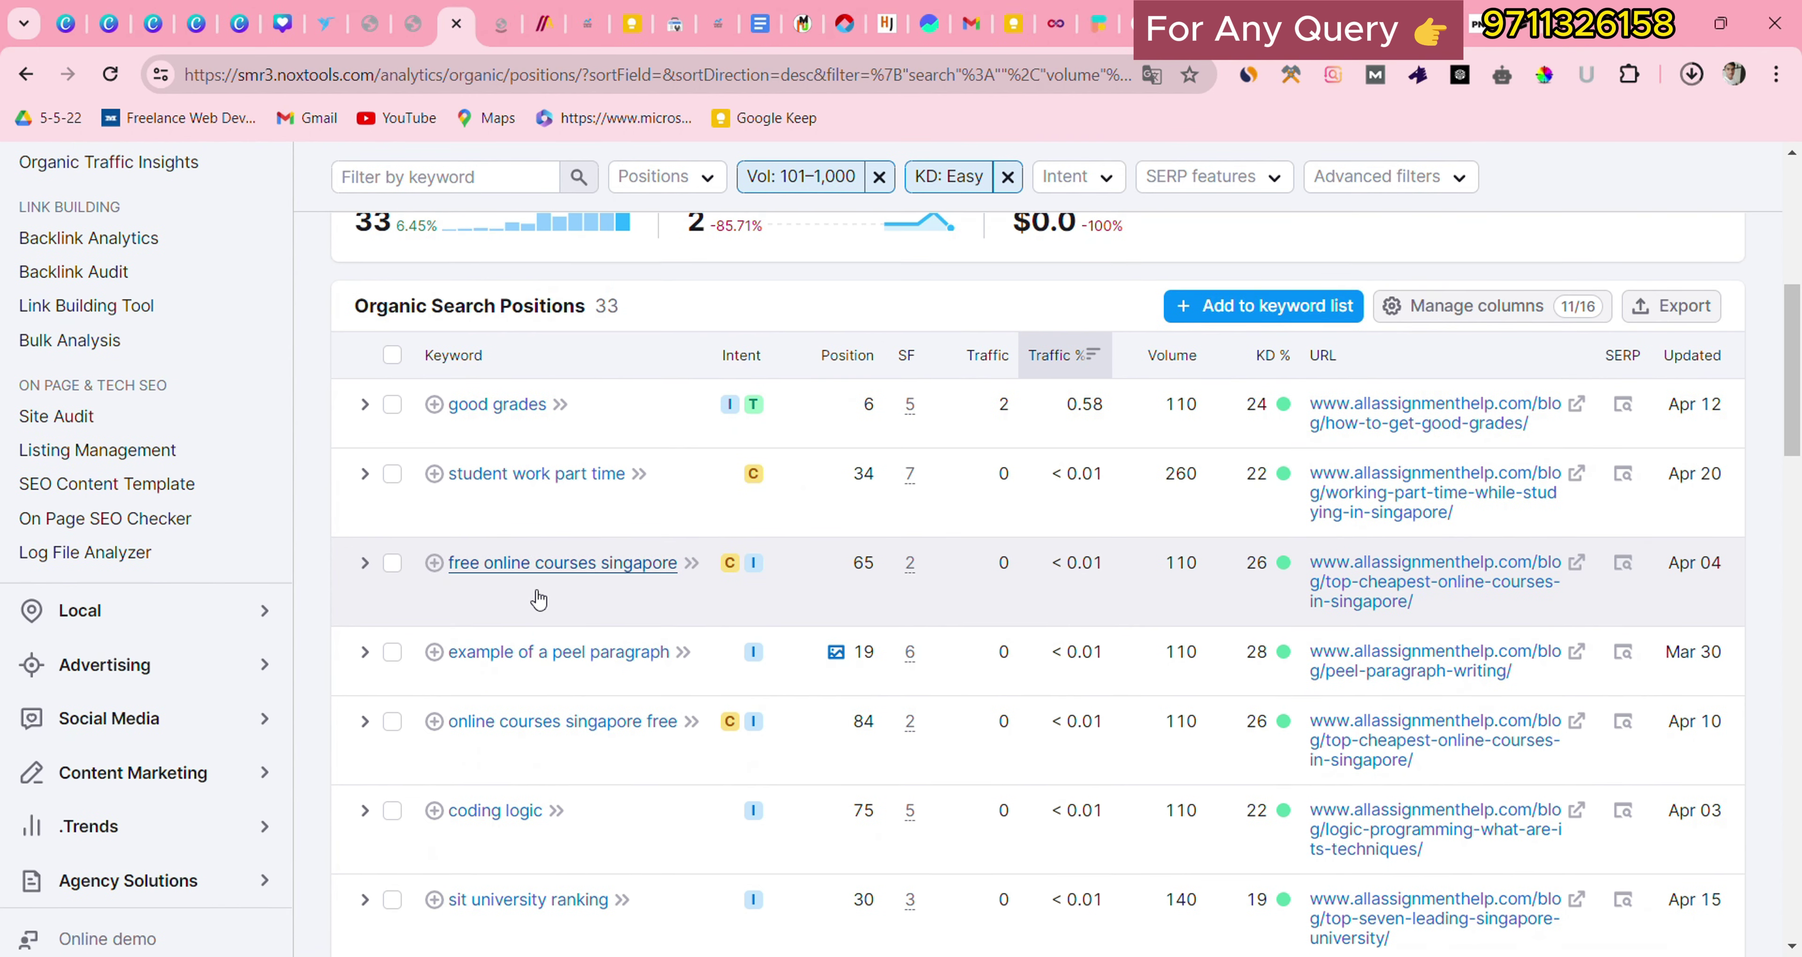
click(497, 25)
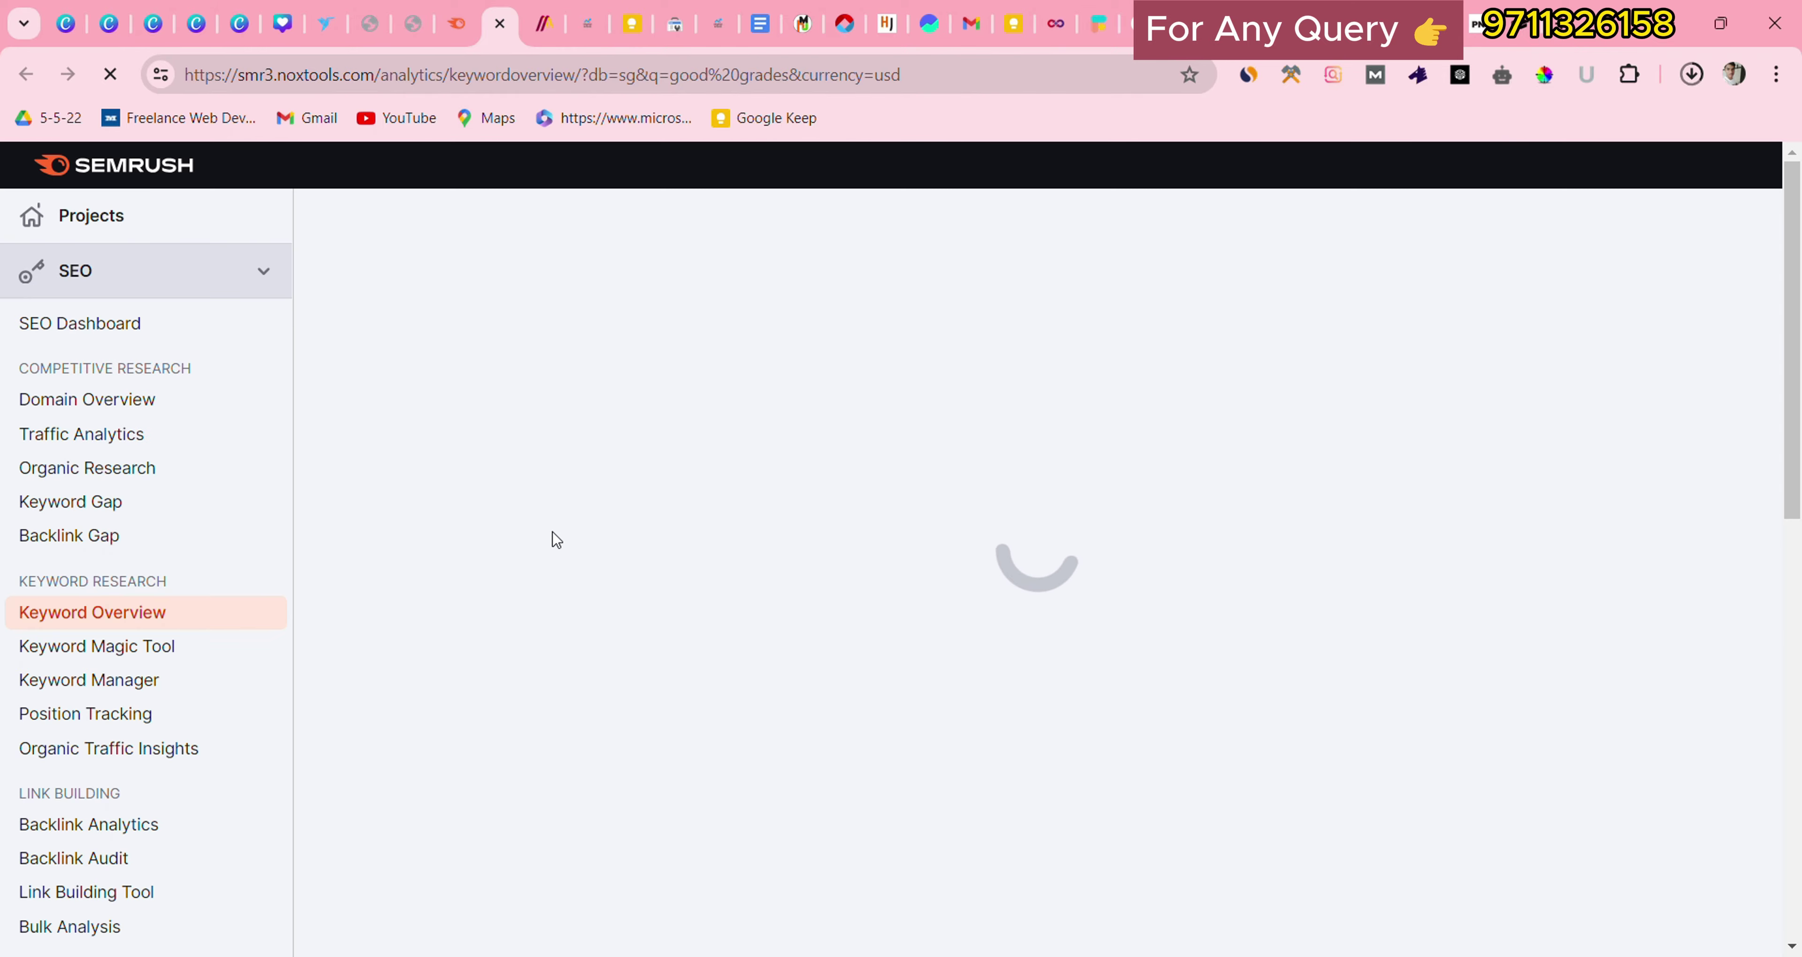
scroll(580, 595, down, 1)
key(ctrl+shift+Tab)
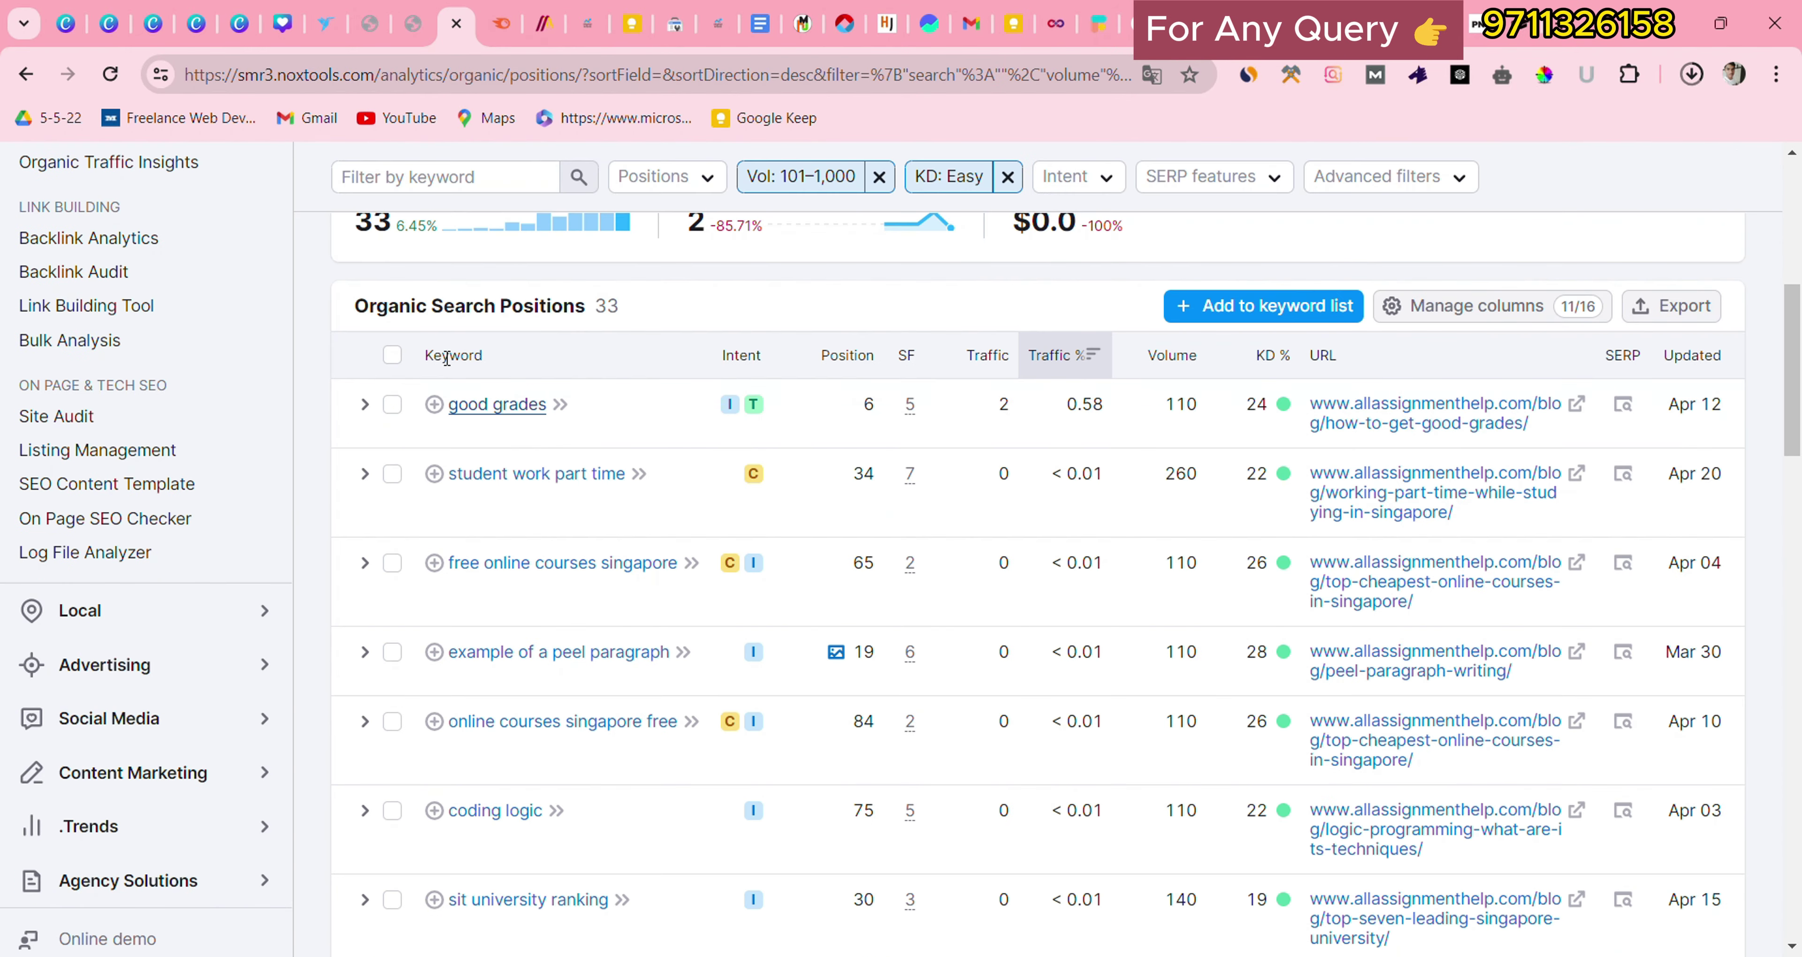
Step: Open the keyword overview of "online courses singapore free" from the filtered list in a new tab
scroll(467, 455, down, 3)
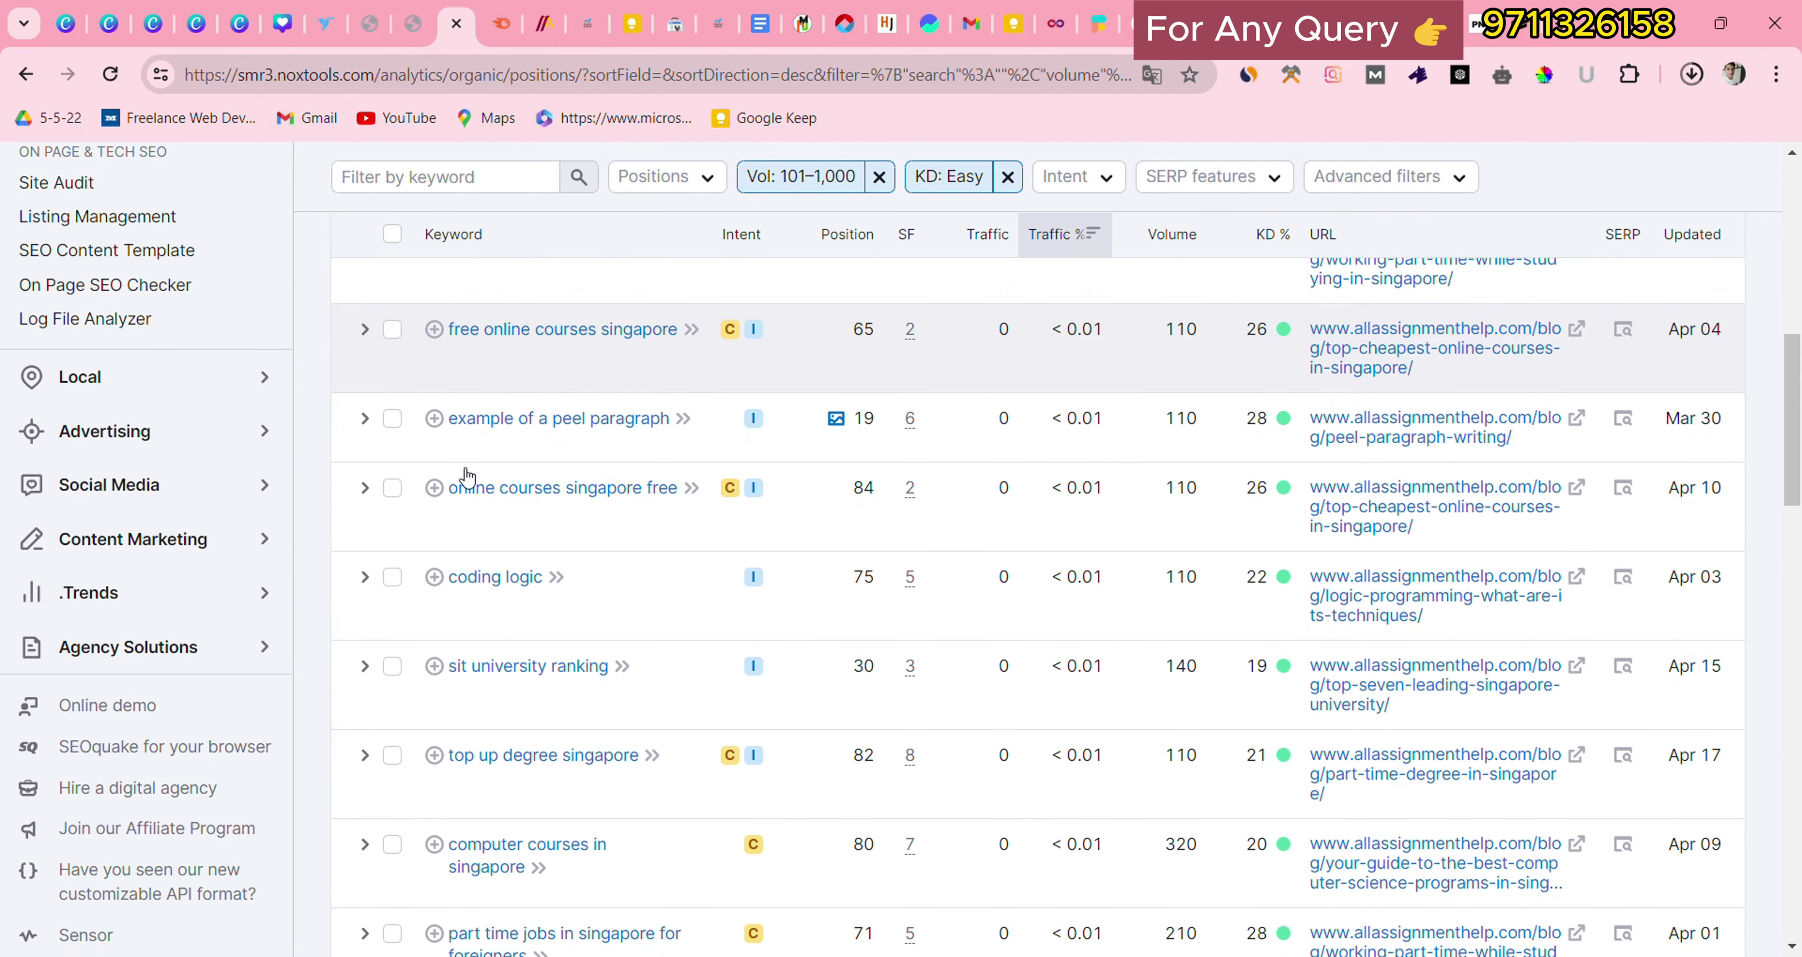
scroll(468, 478, up, 3)
scroll(595, 596, down, 2)
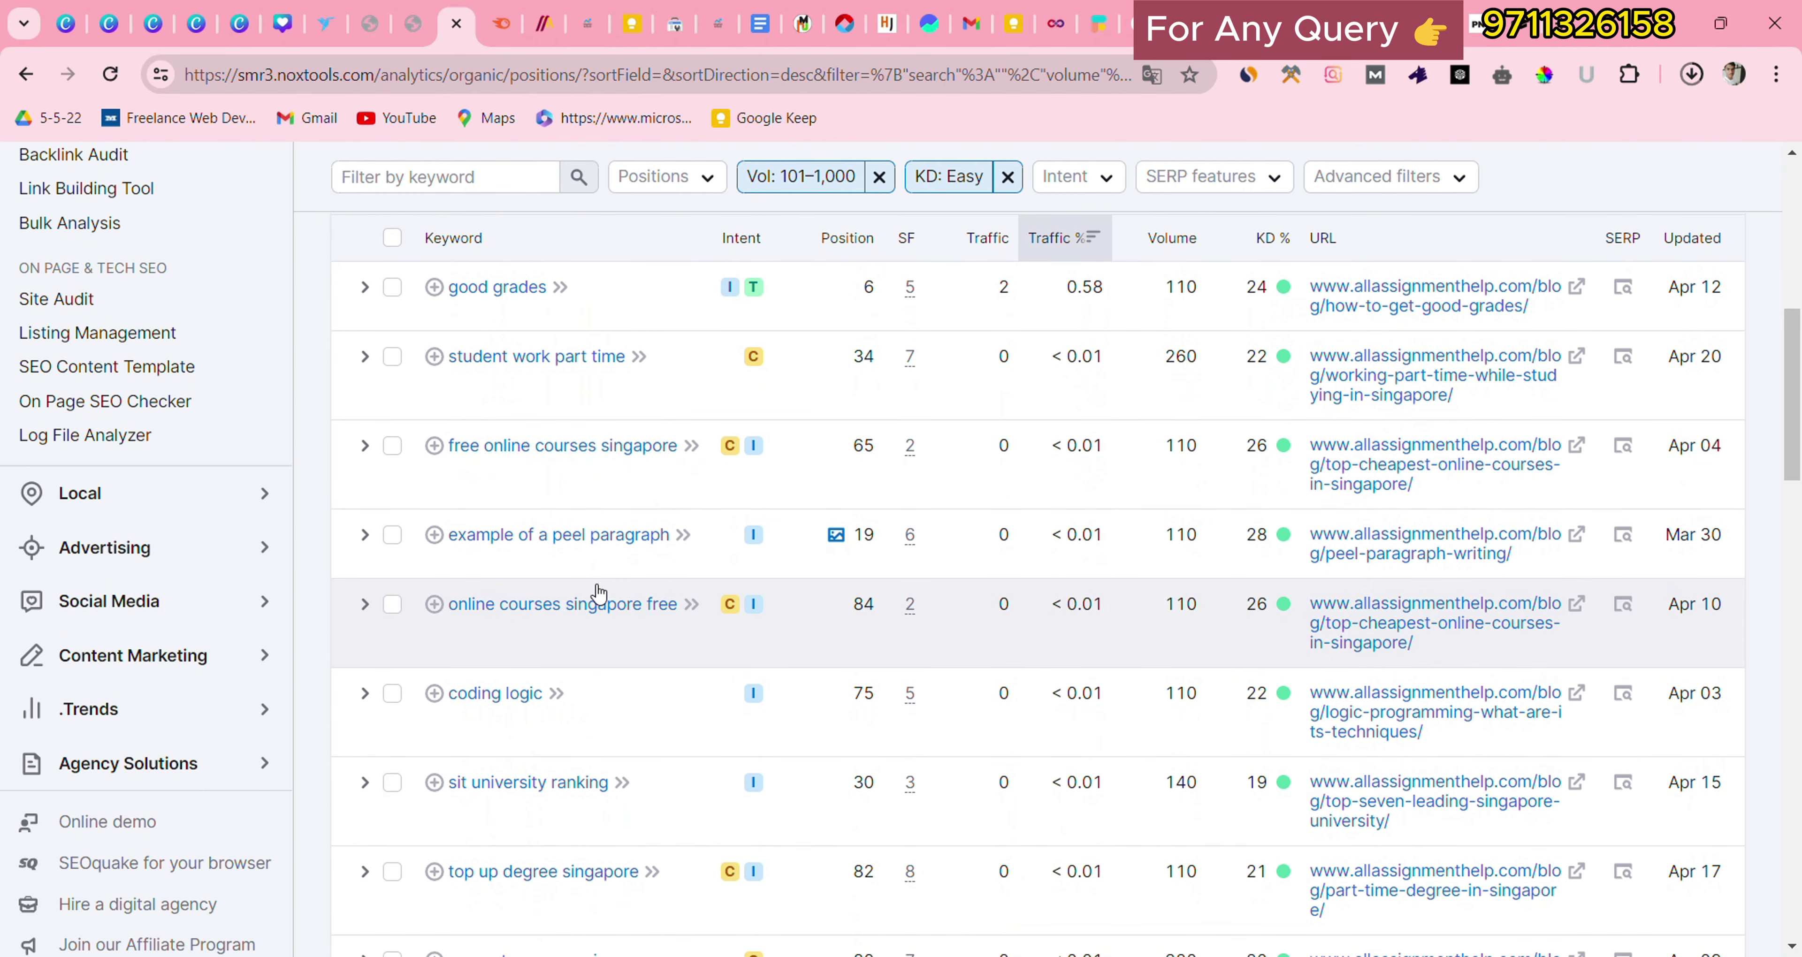
ctrl+click(482, 624)
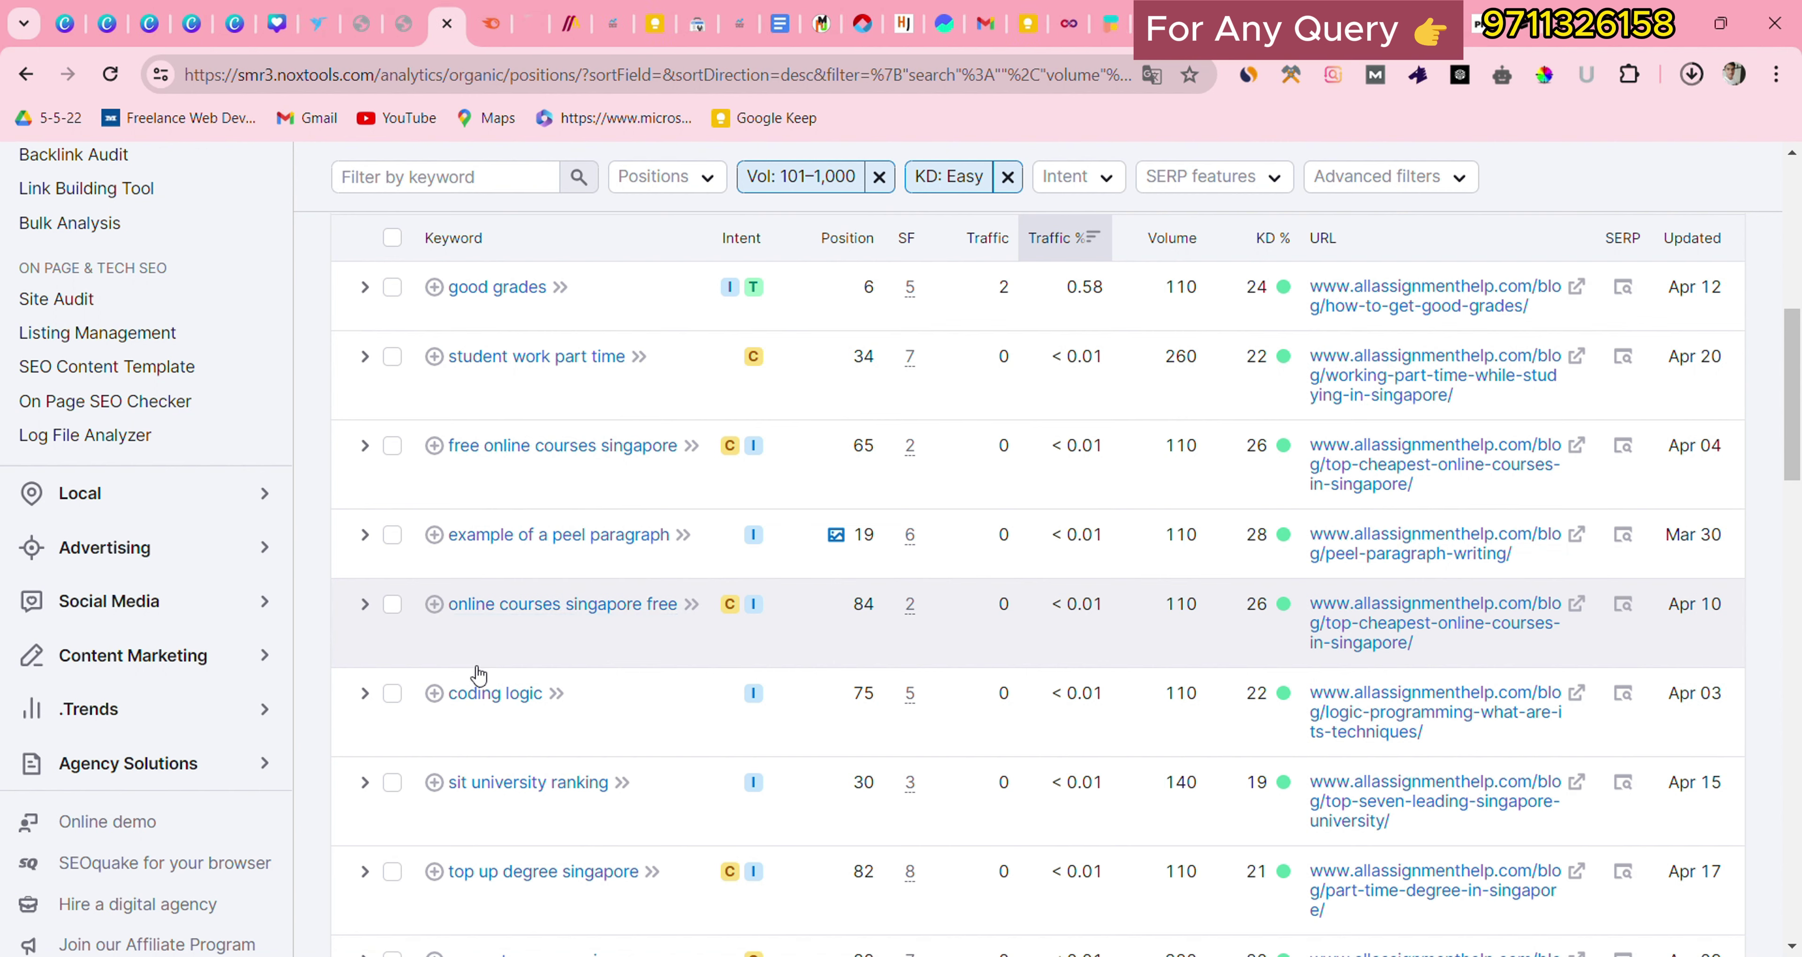
Step: Examine the keyword overviews of "good grades" and "online courses singapore free" in their tabs
click(531, 25)
click(500, 26)
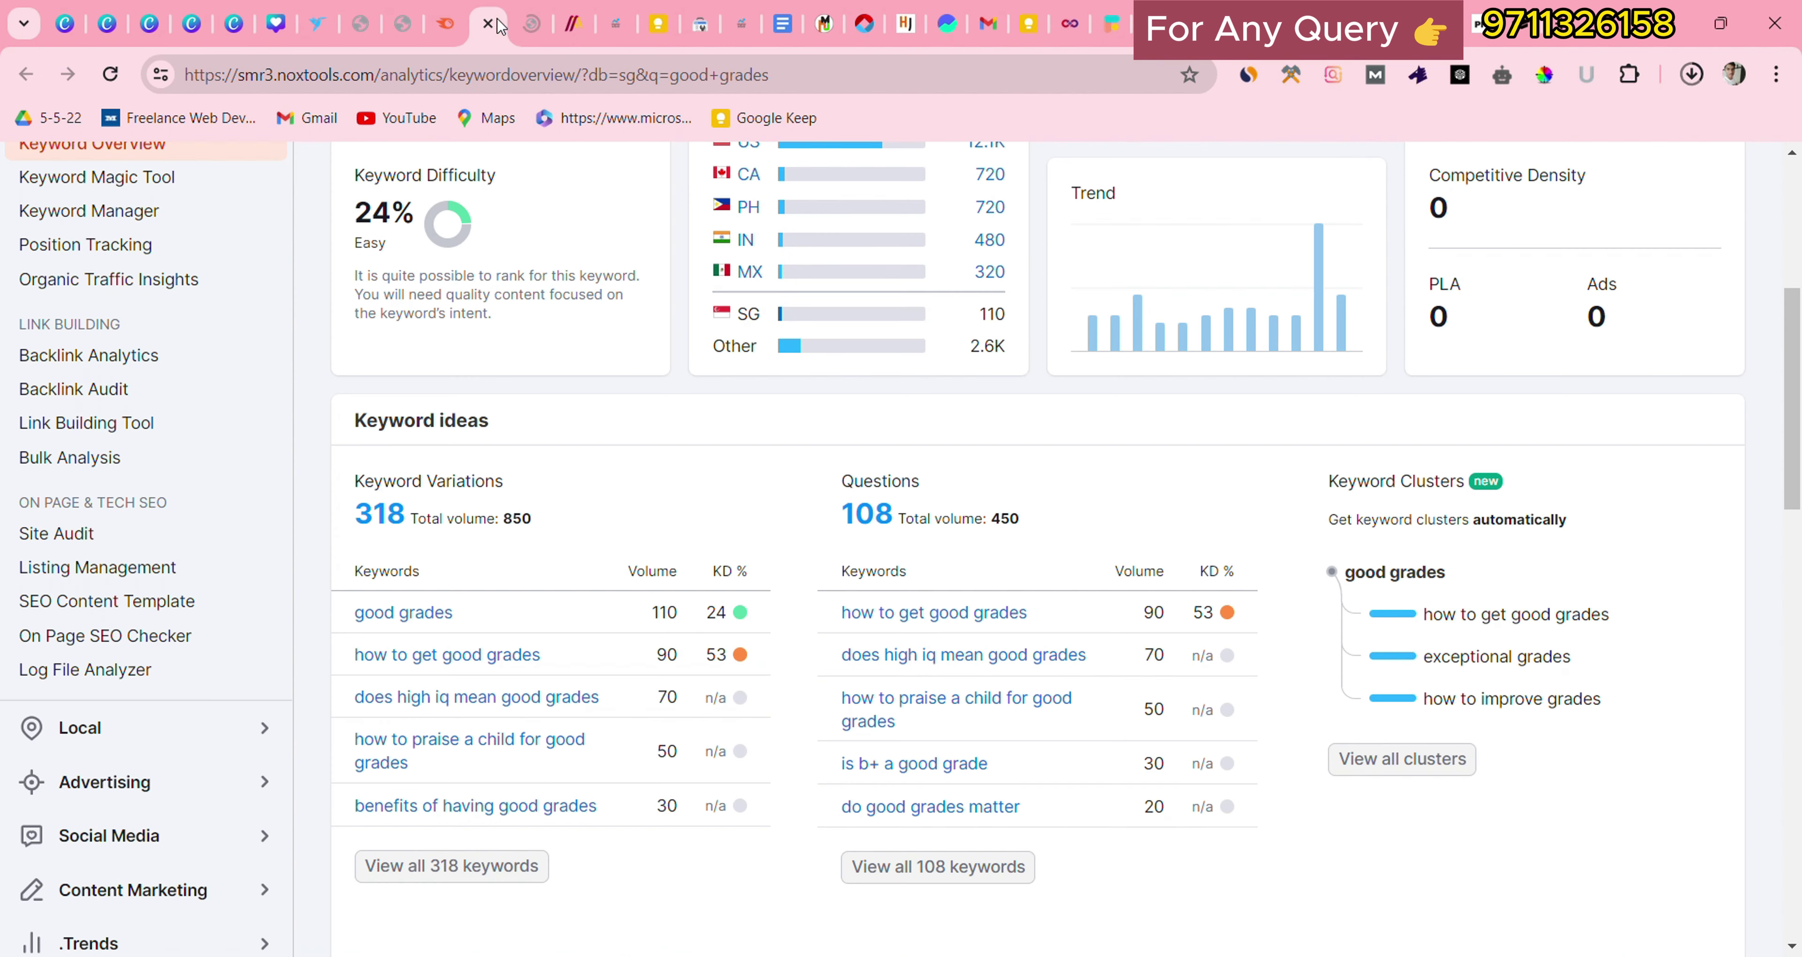
click(517, 27)
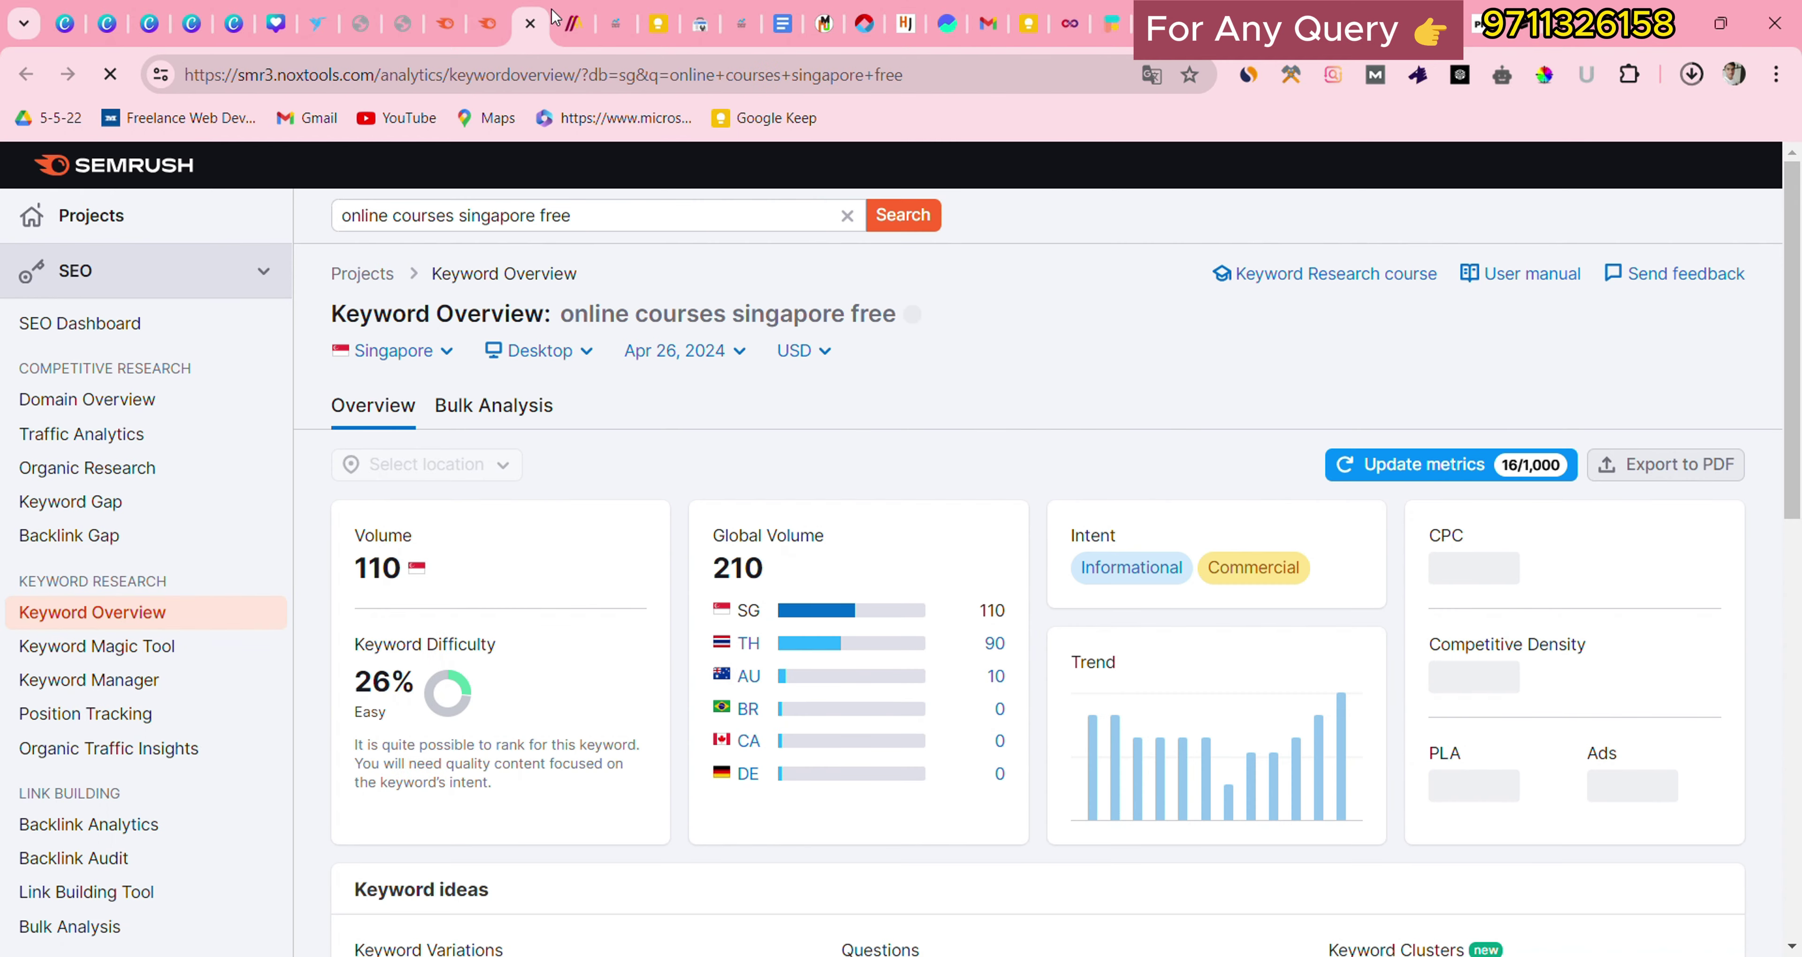
click(567, 23)
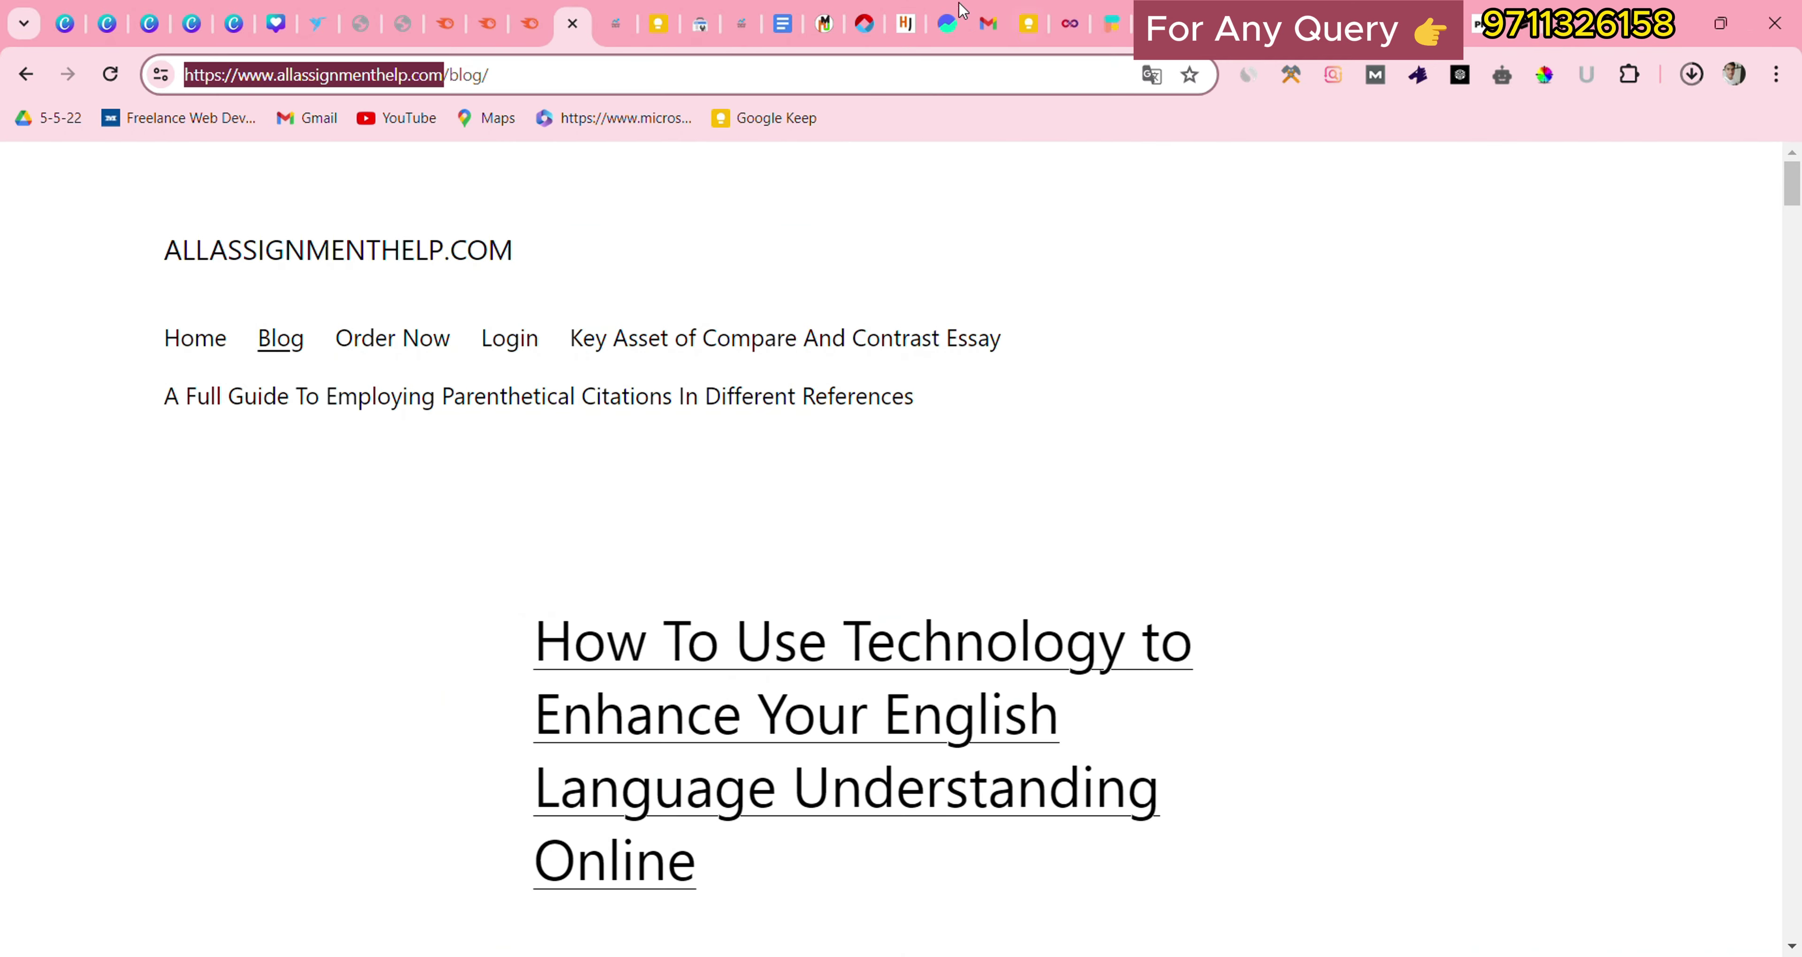
click(571, 24)
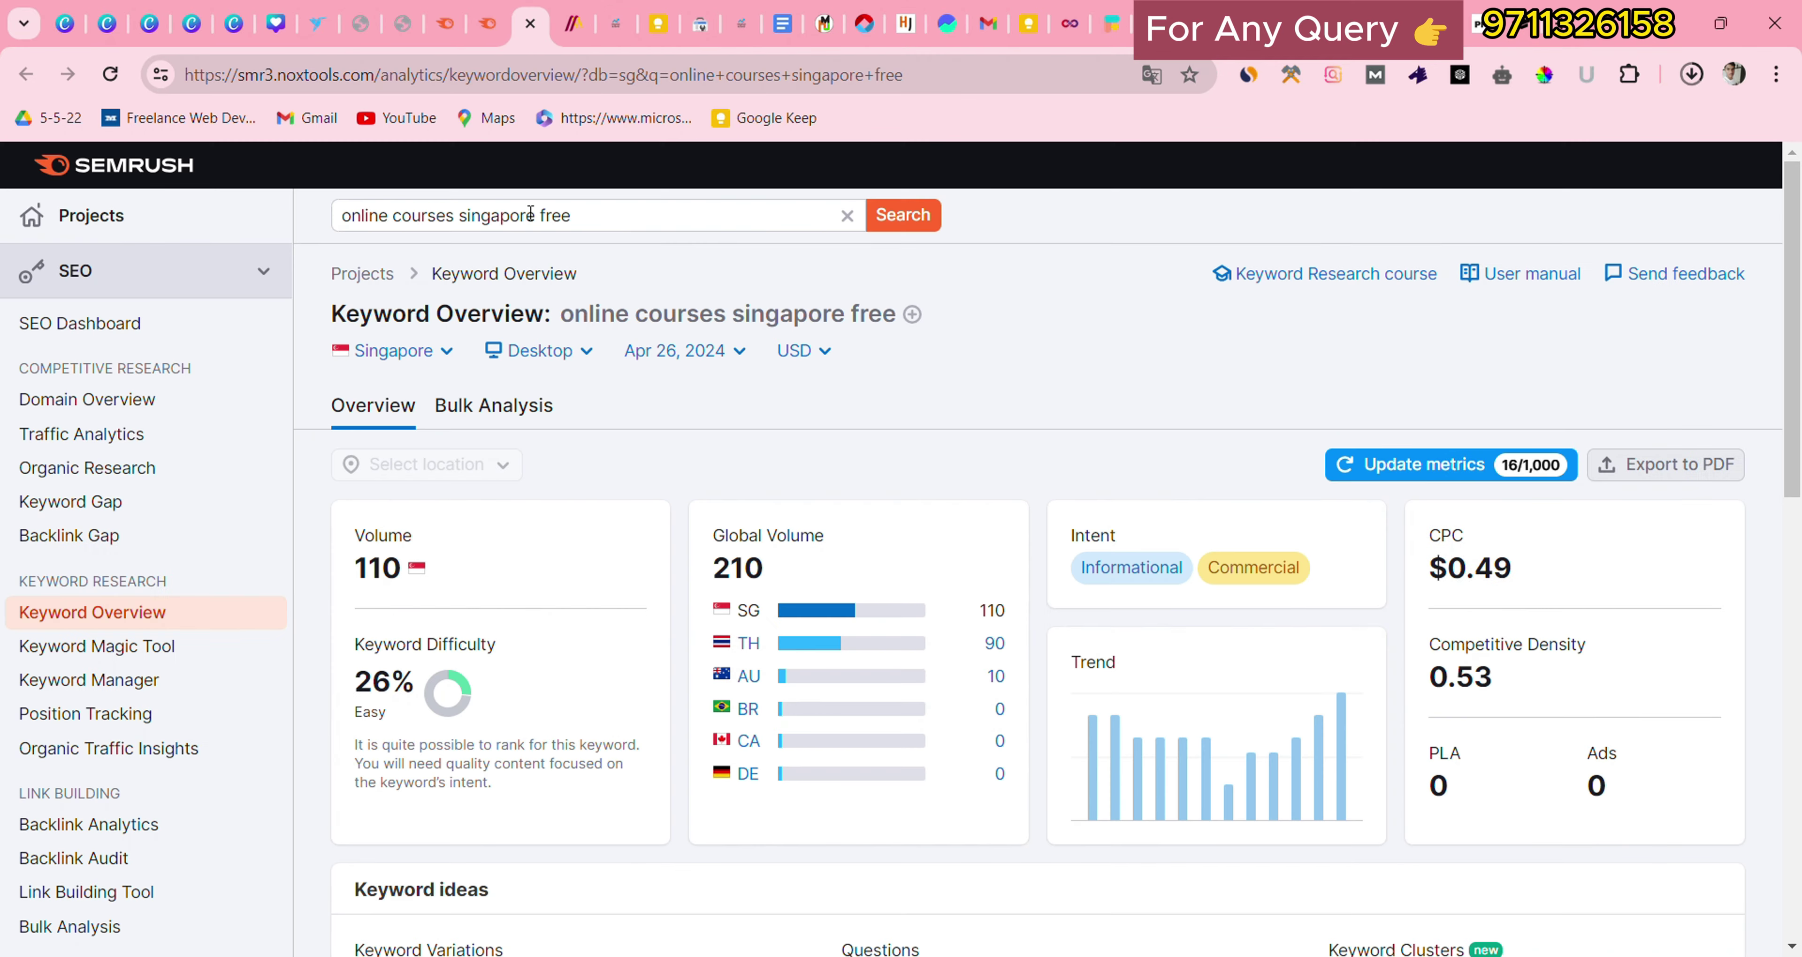
Step: Add the heading "Day 11 New KEYWPRD:-" at the end of the Google Keep note and start its first entry with "1) good grades ("
key(ctrl+shift+Tab)
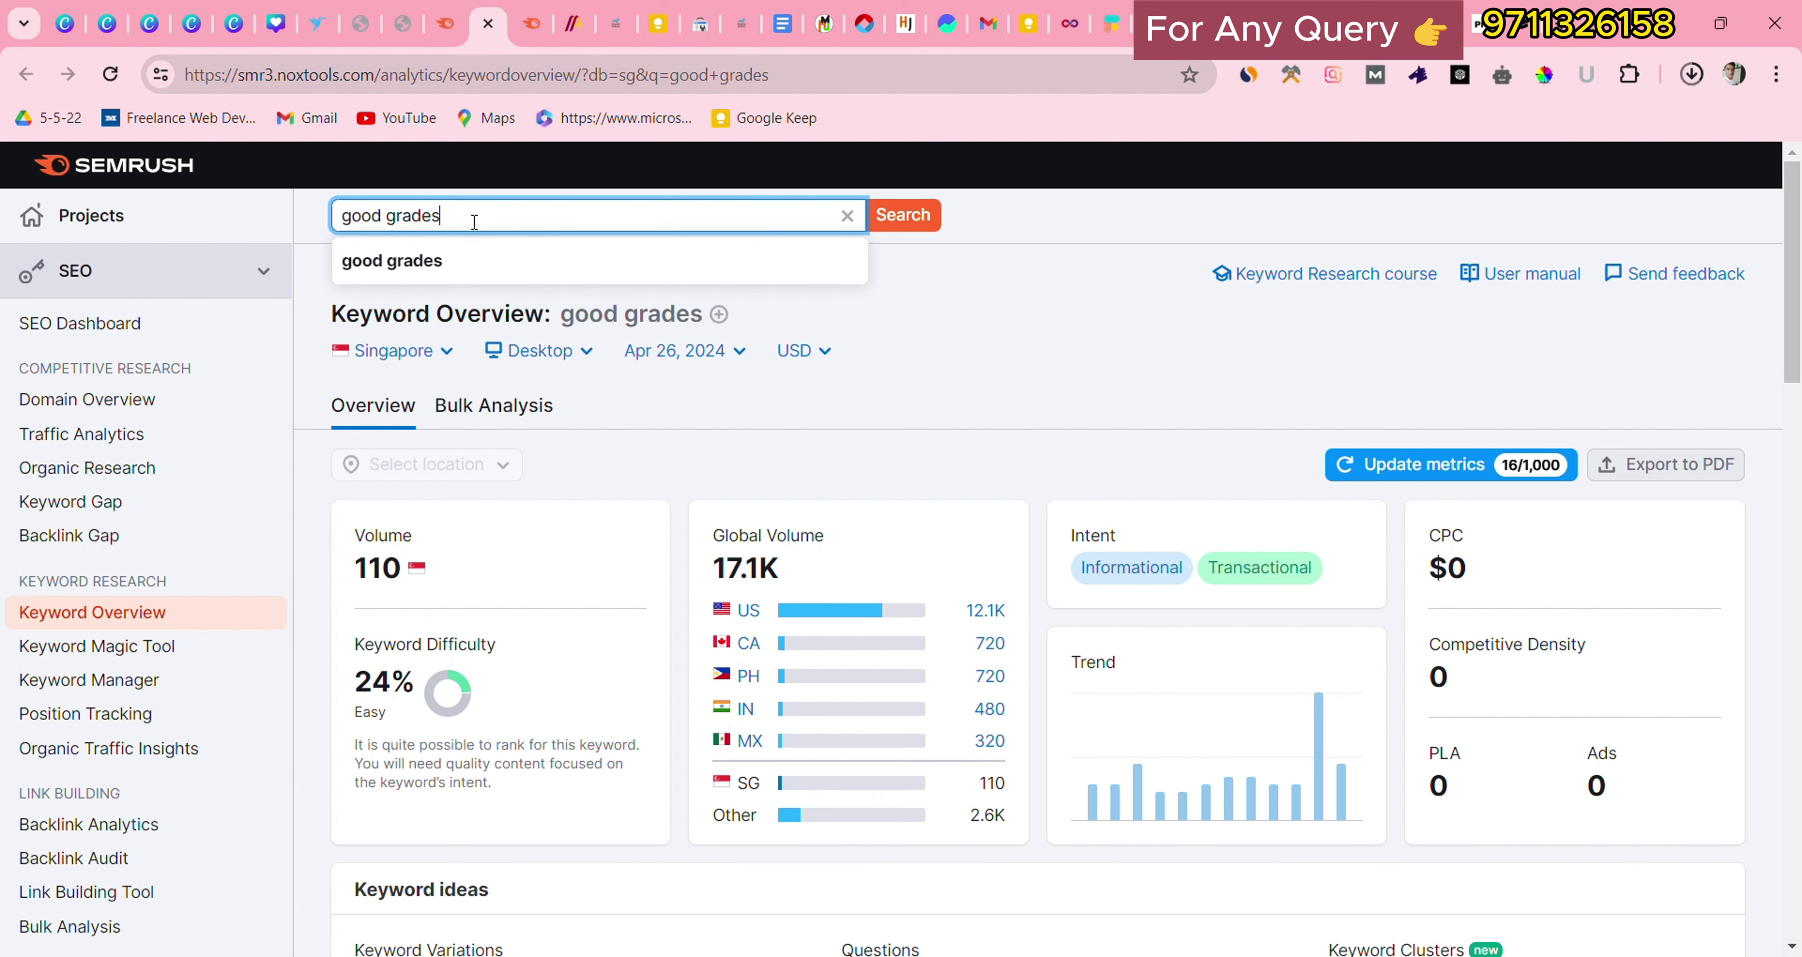
key(ctrl+a)
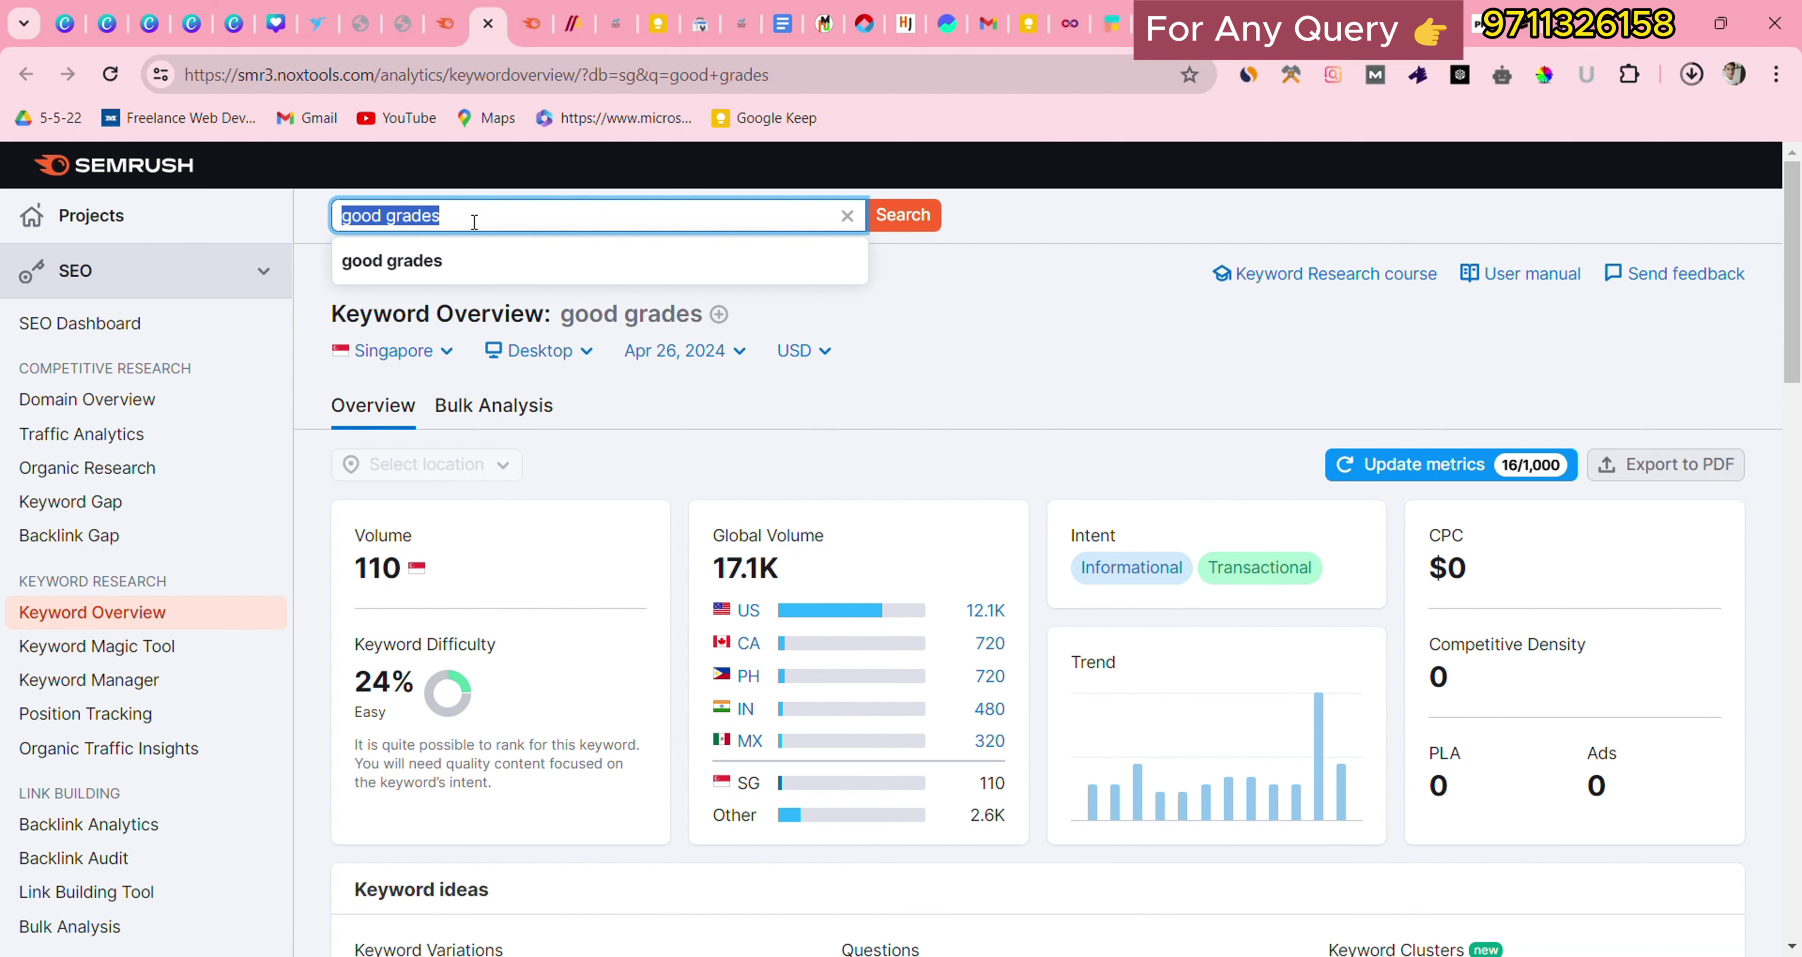
click(658, 24)
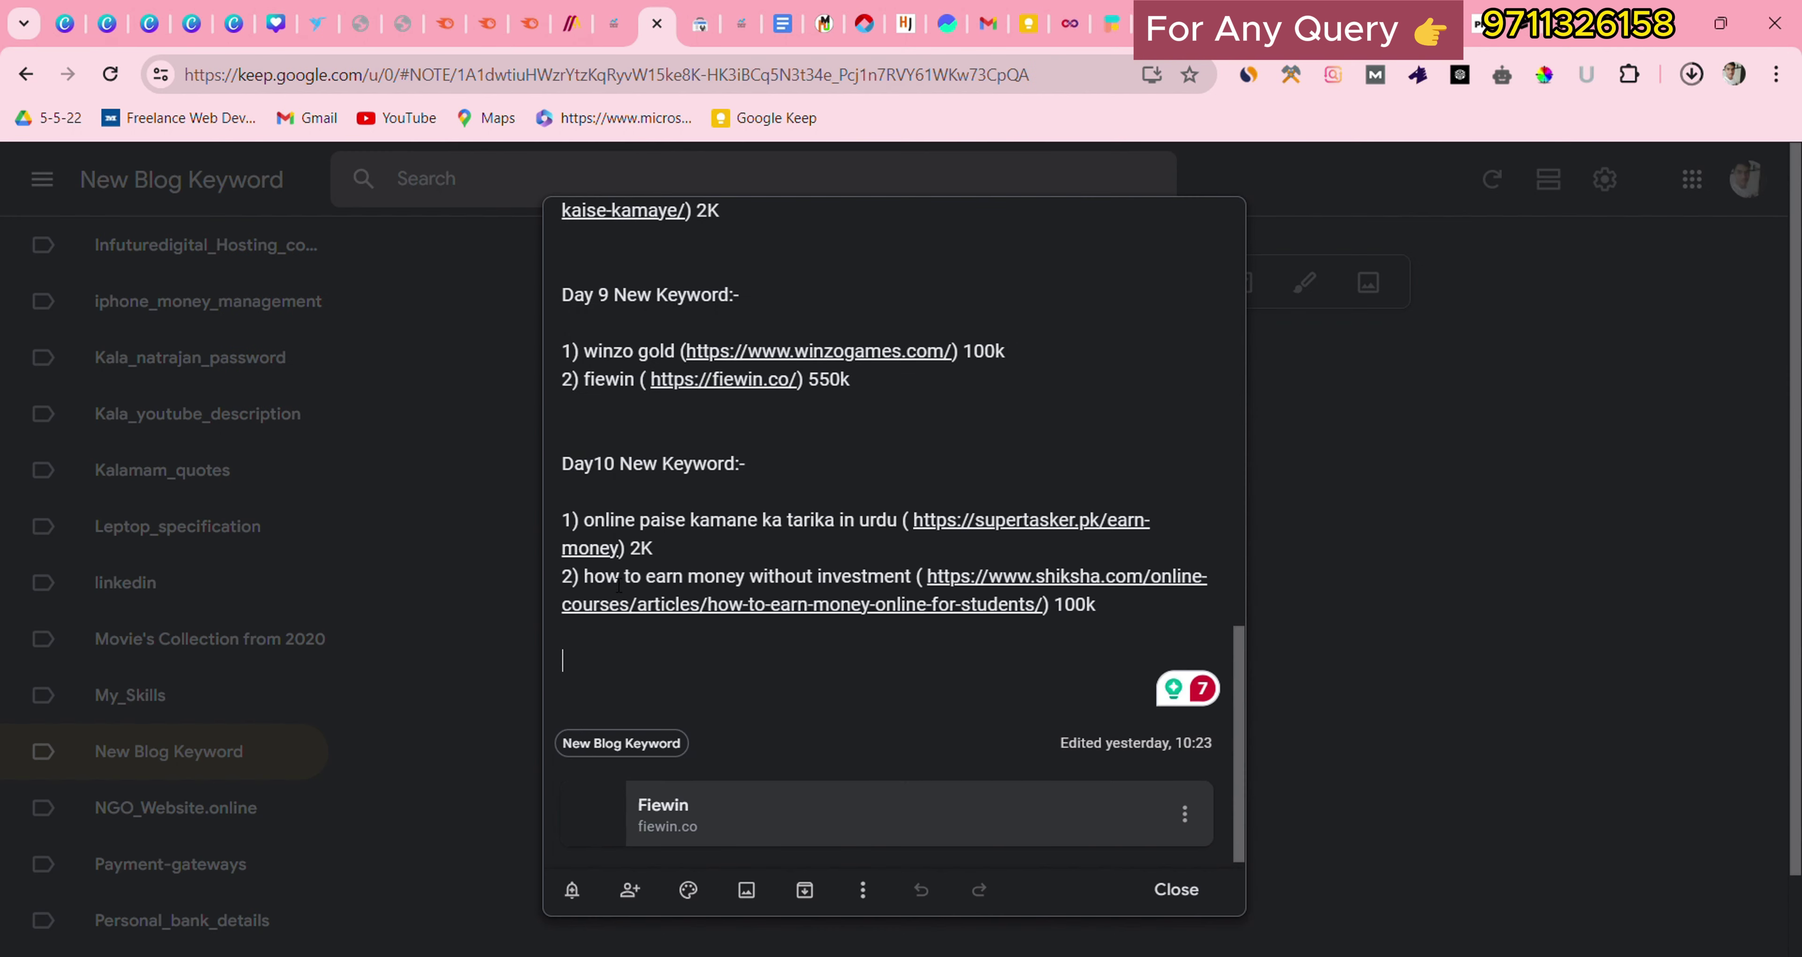
text(Day 11 New KEYWP)
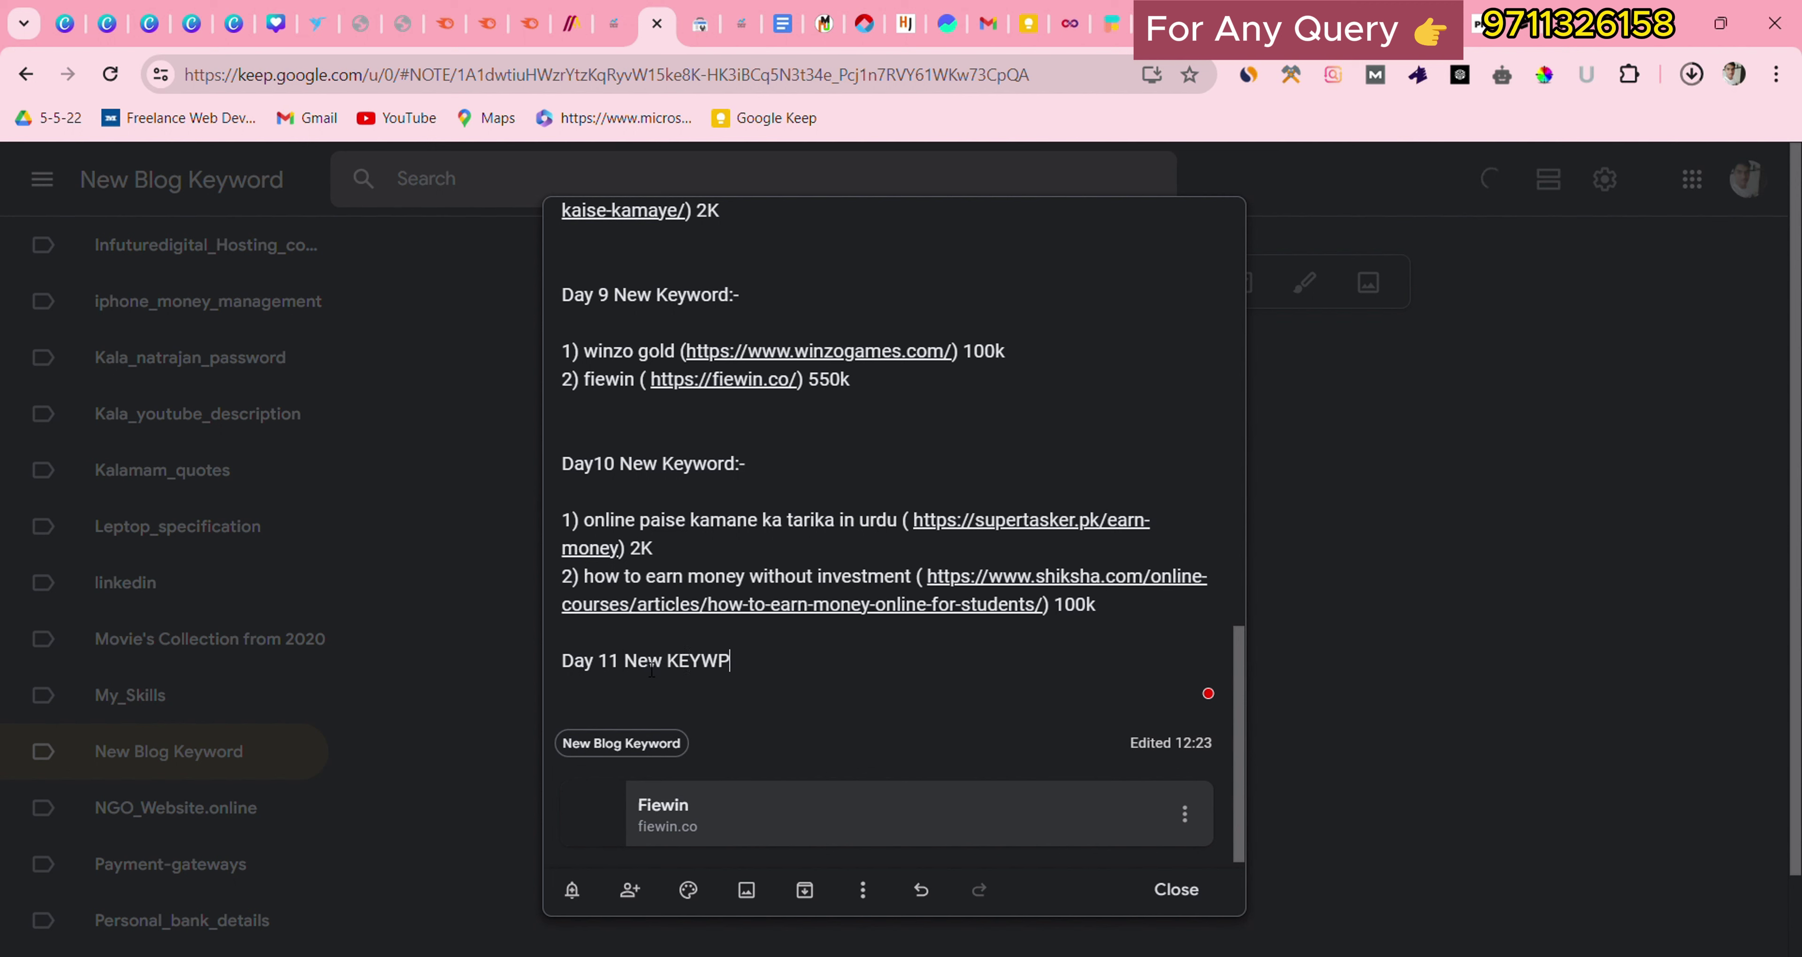
key(Return)
key(Return)
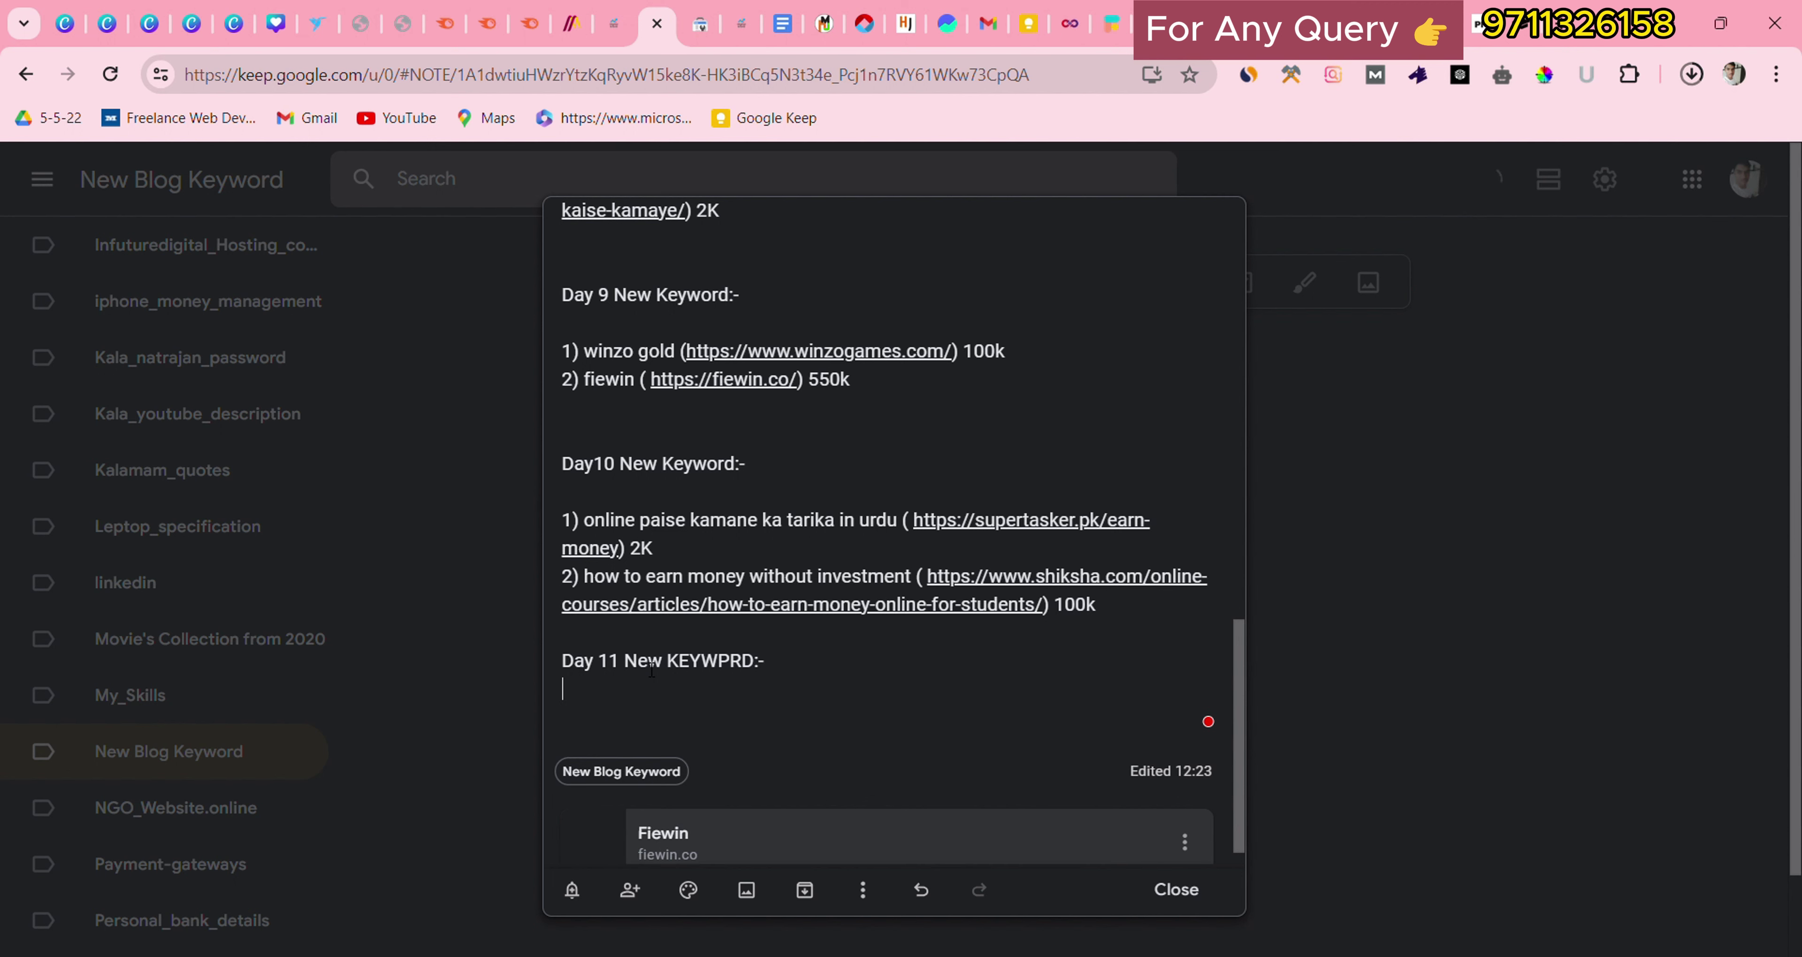
text(1))
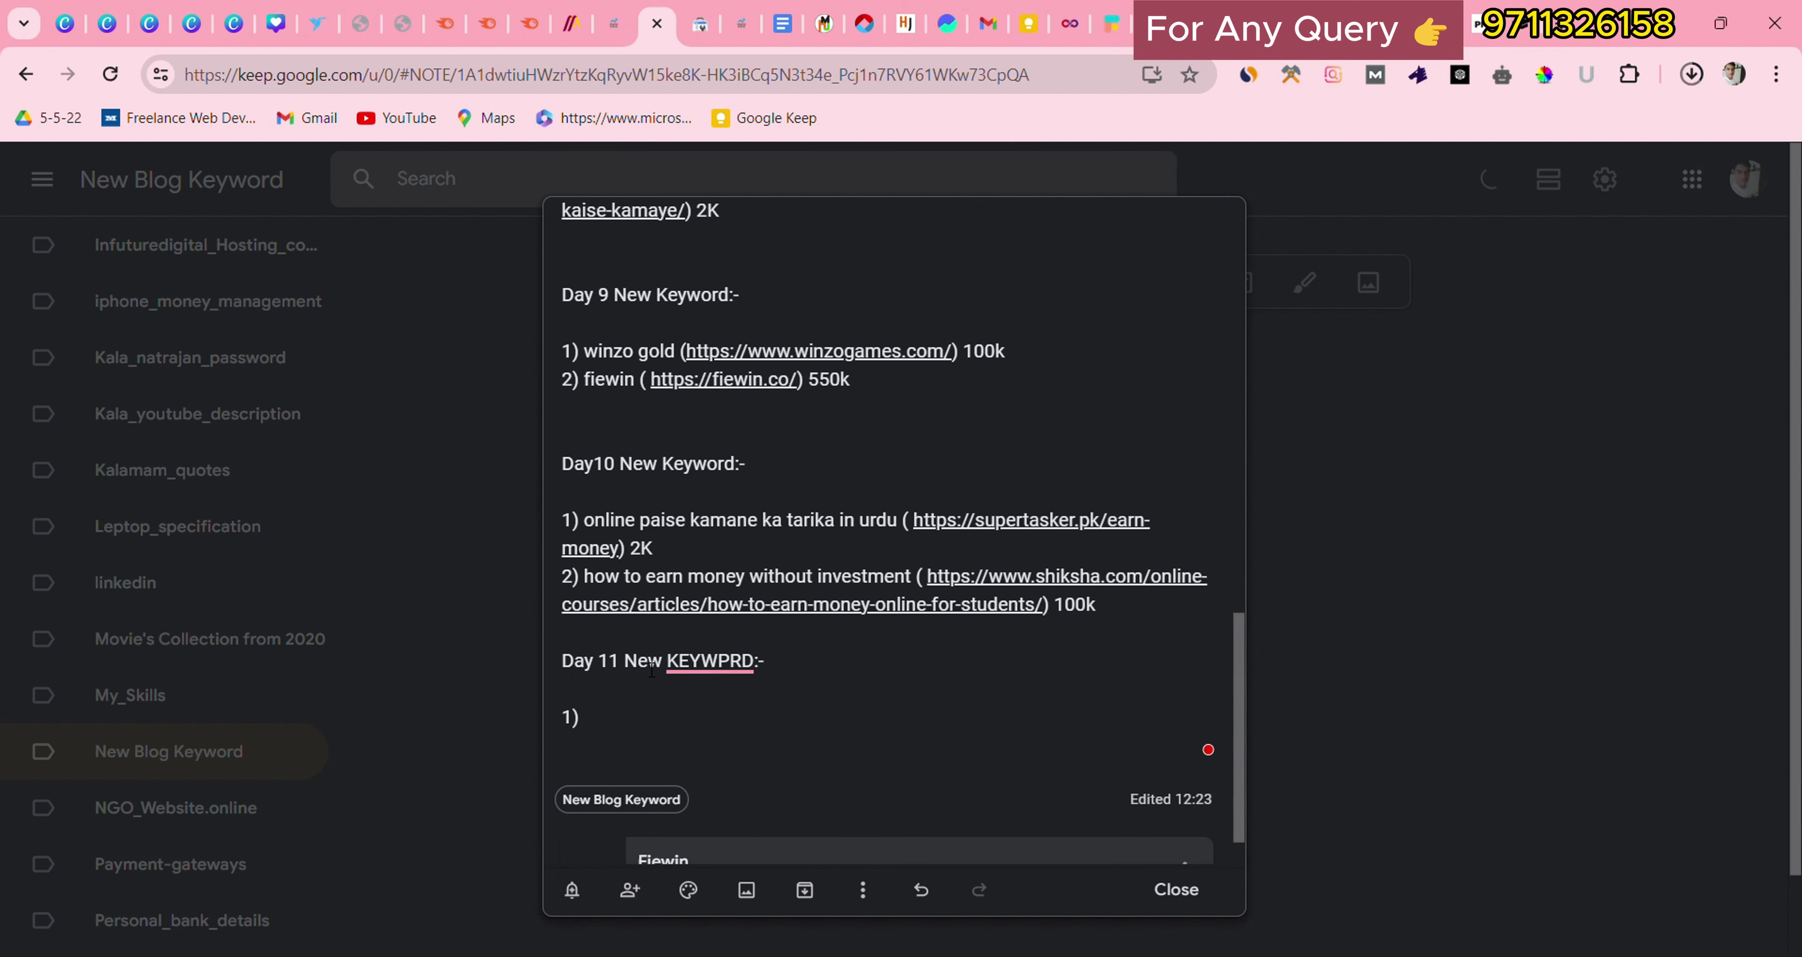
text( good grades ()
Step: Open the suss.edu.sg and classcentral.com pages ranking for "online courses singapore free" in new tabs and close that keyword's overview
click(526, 23)
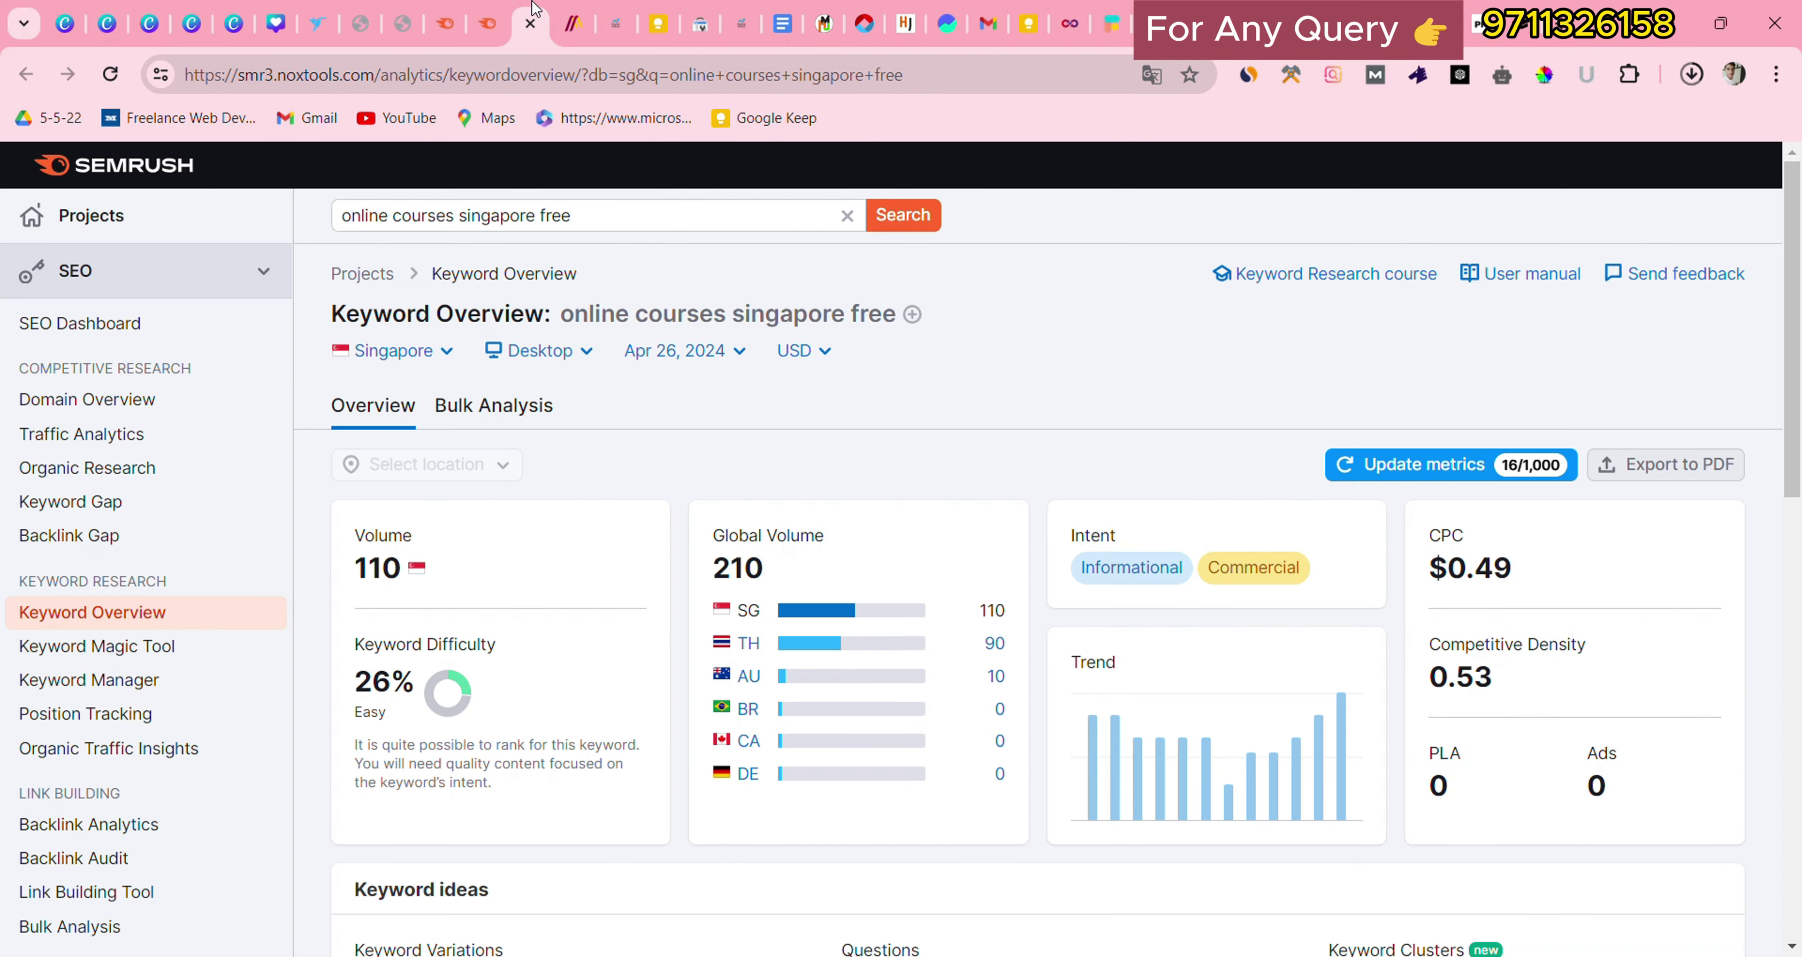
scroll(523, 426, down, 10)
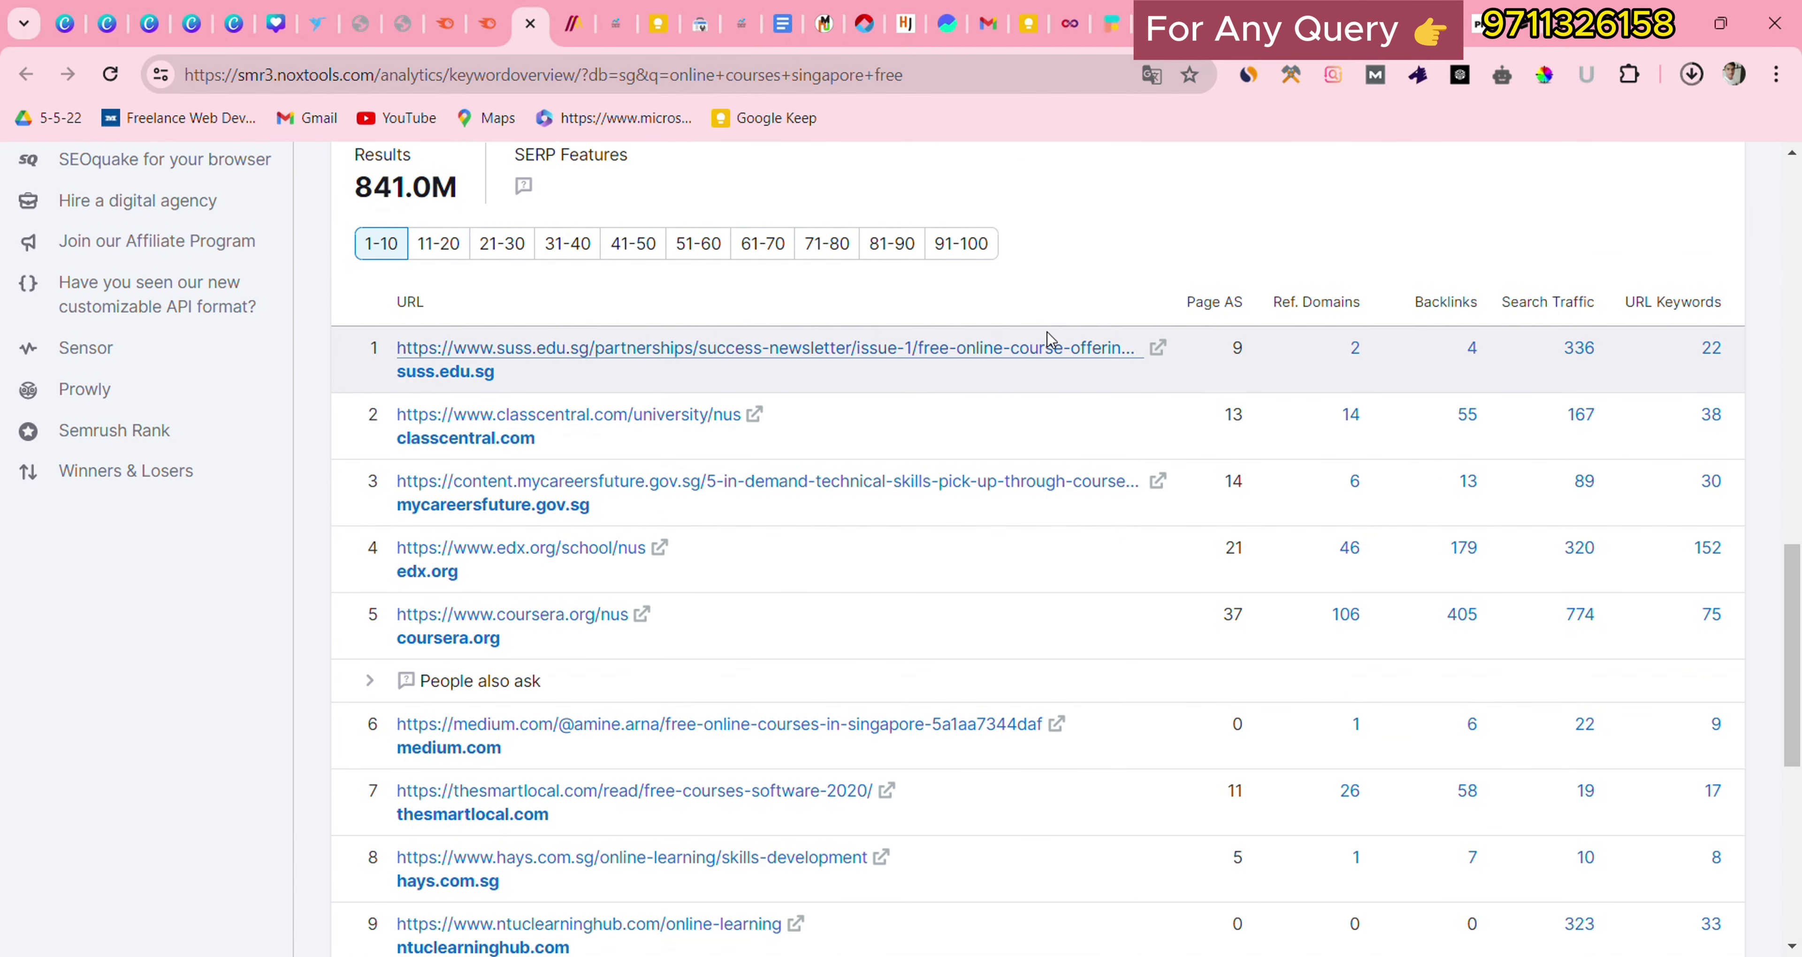
scroll(864, 374, up, 7)
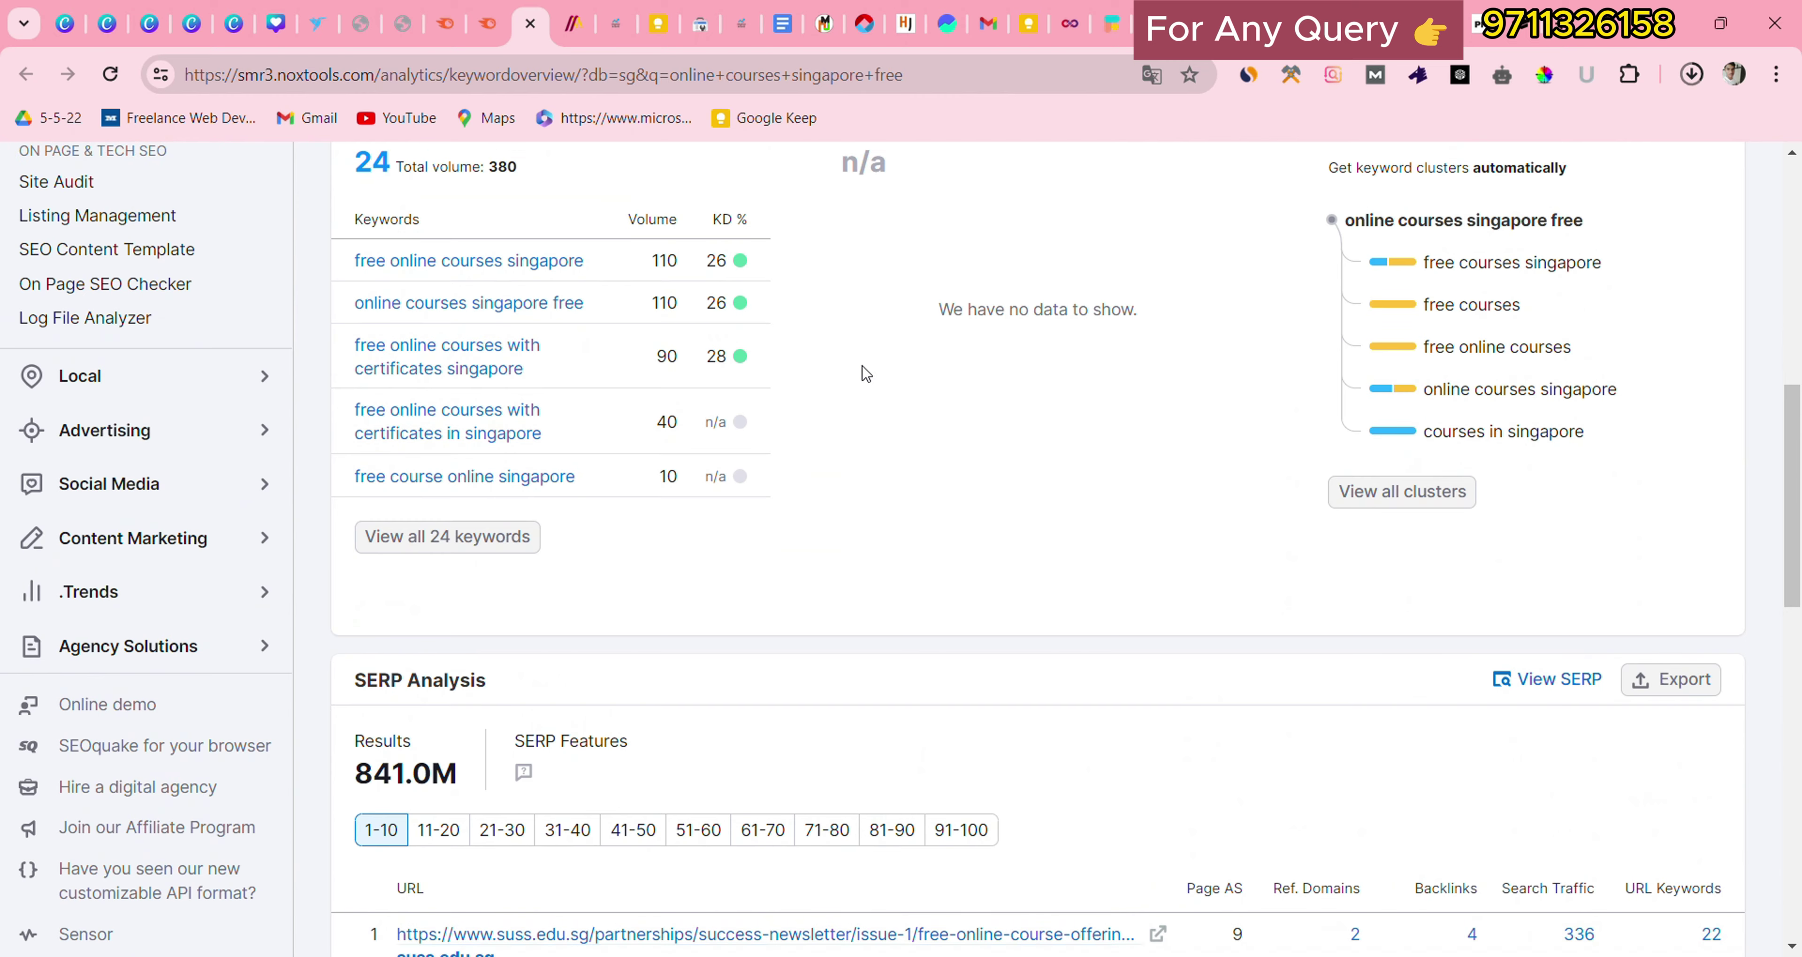
scroll(864, 375, down, 6)
click(1150, 473)
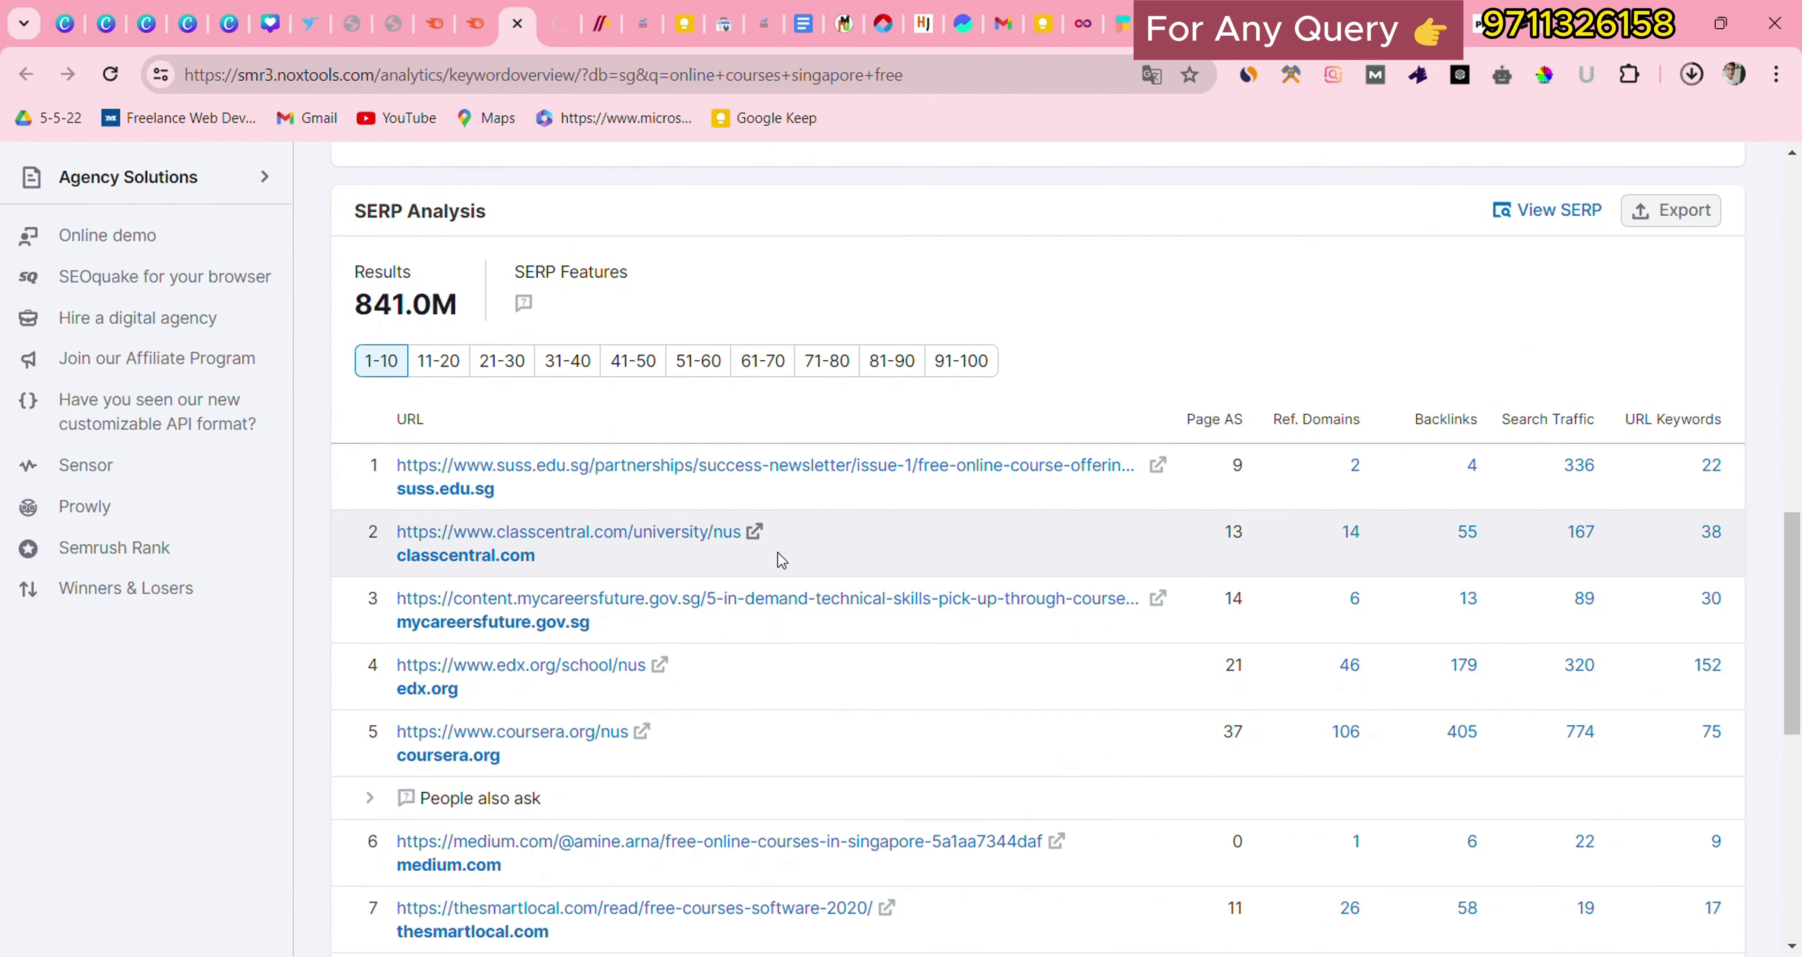
click(577, 24)
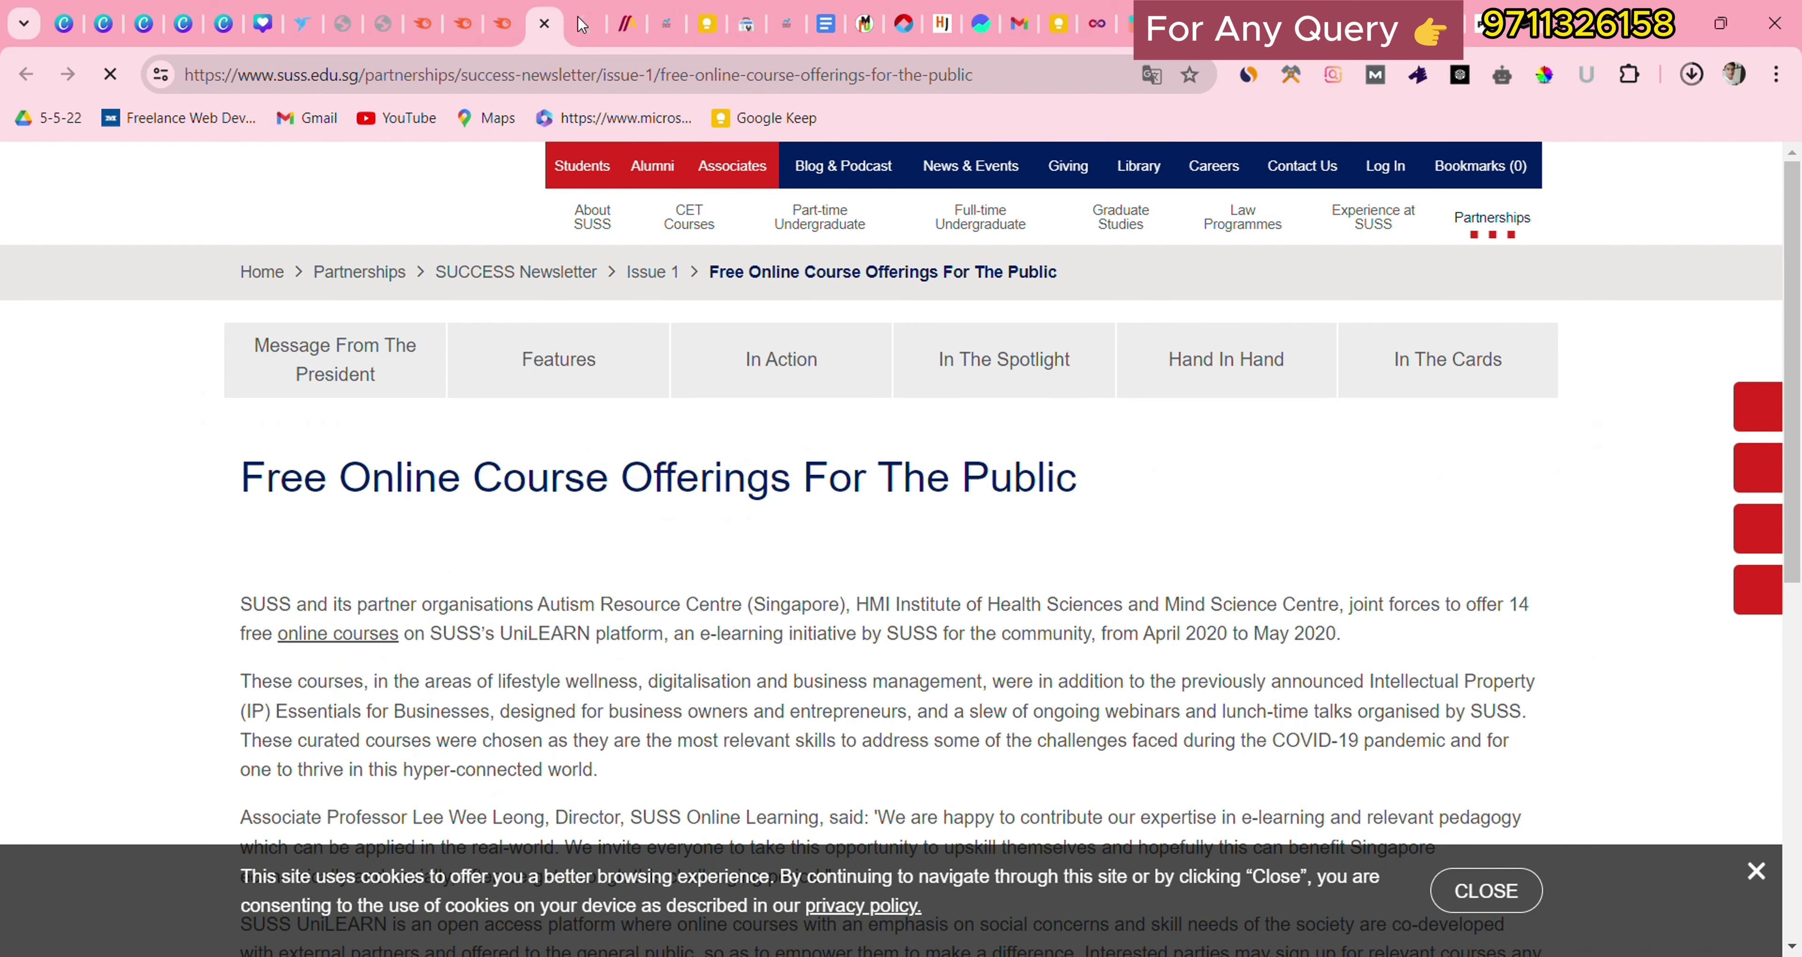
click(544, 24)
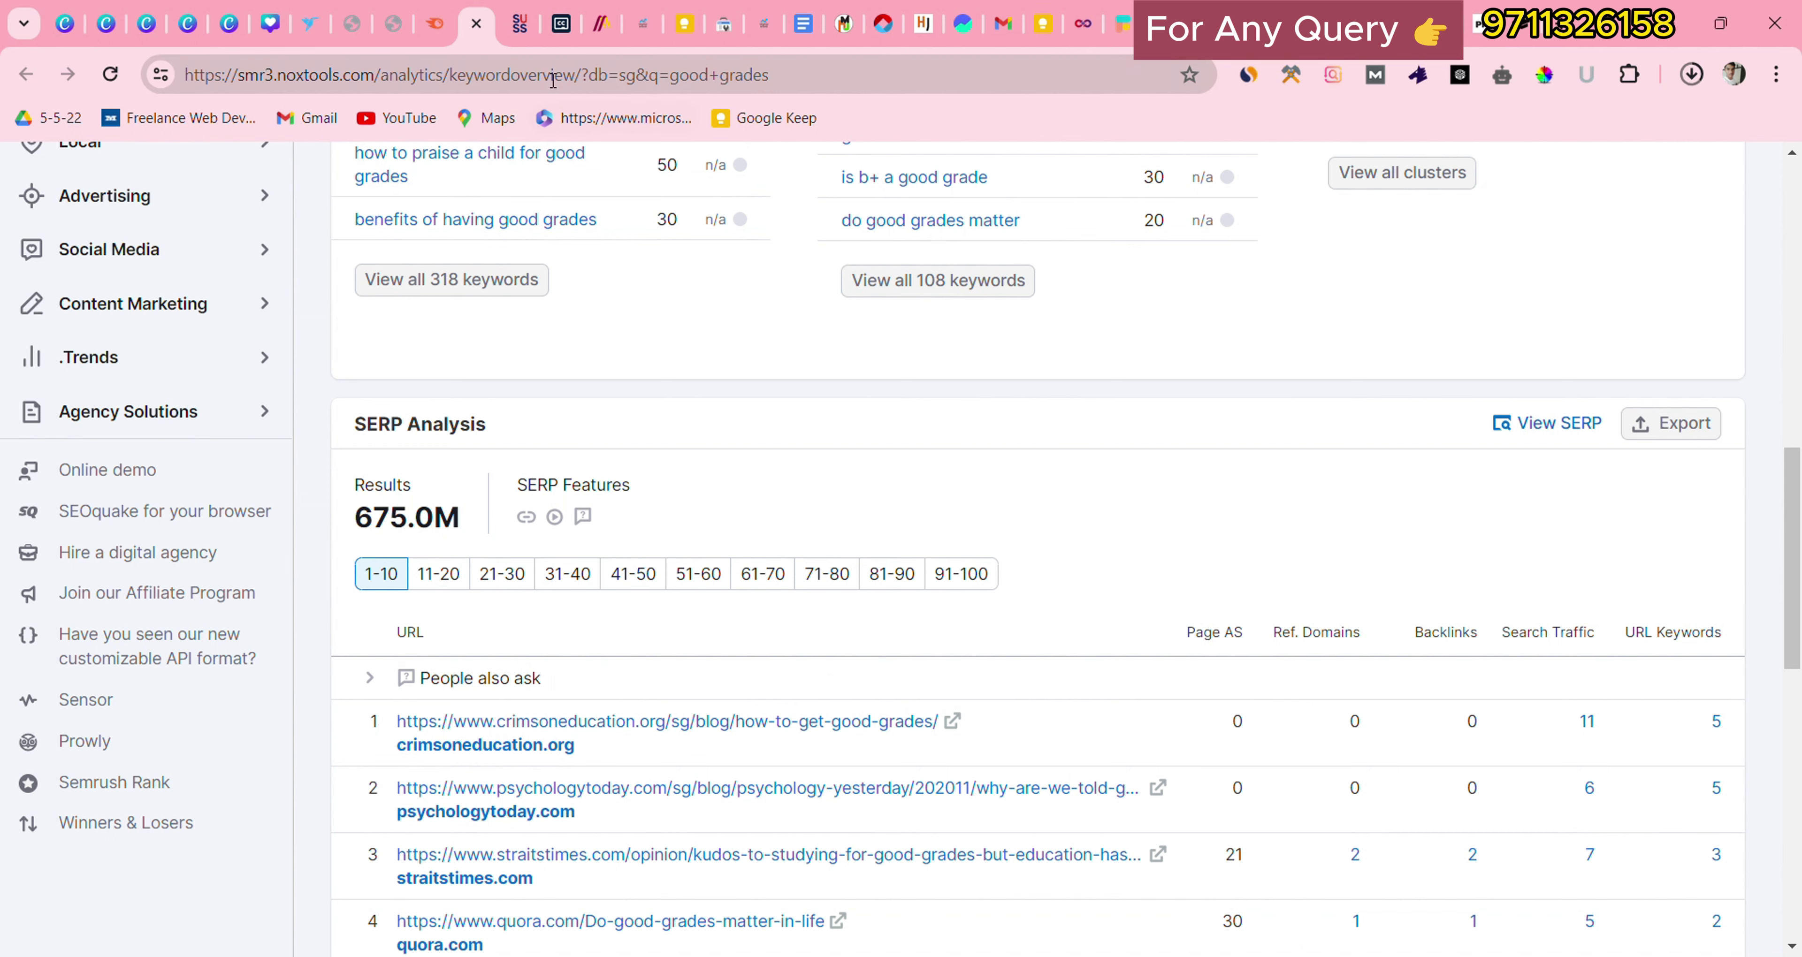
Step: Look over the SUSS and Class Central pages, dismissing the chatbot and the "Never Stop Learning" pop-up
click(531, 31)
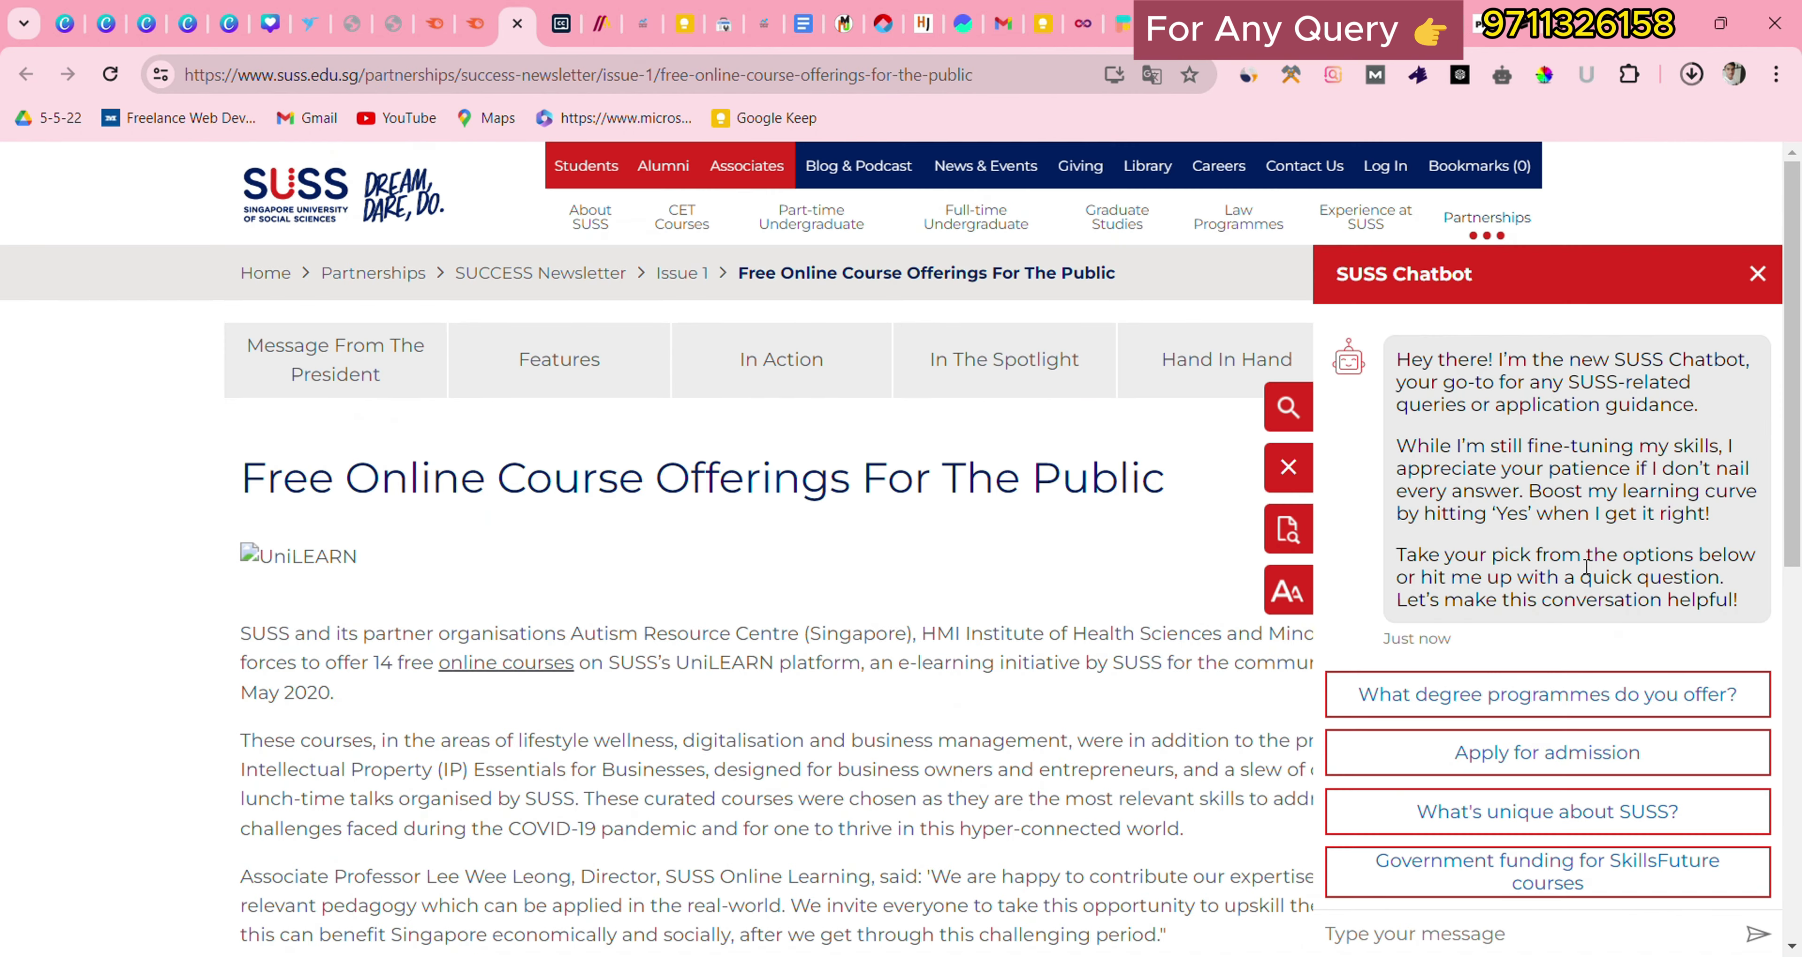
click(1756, 273)
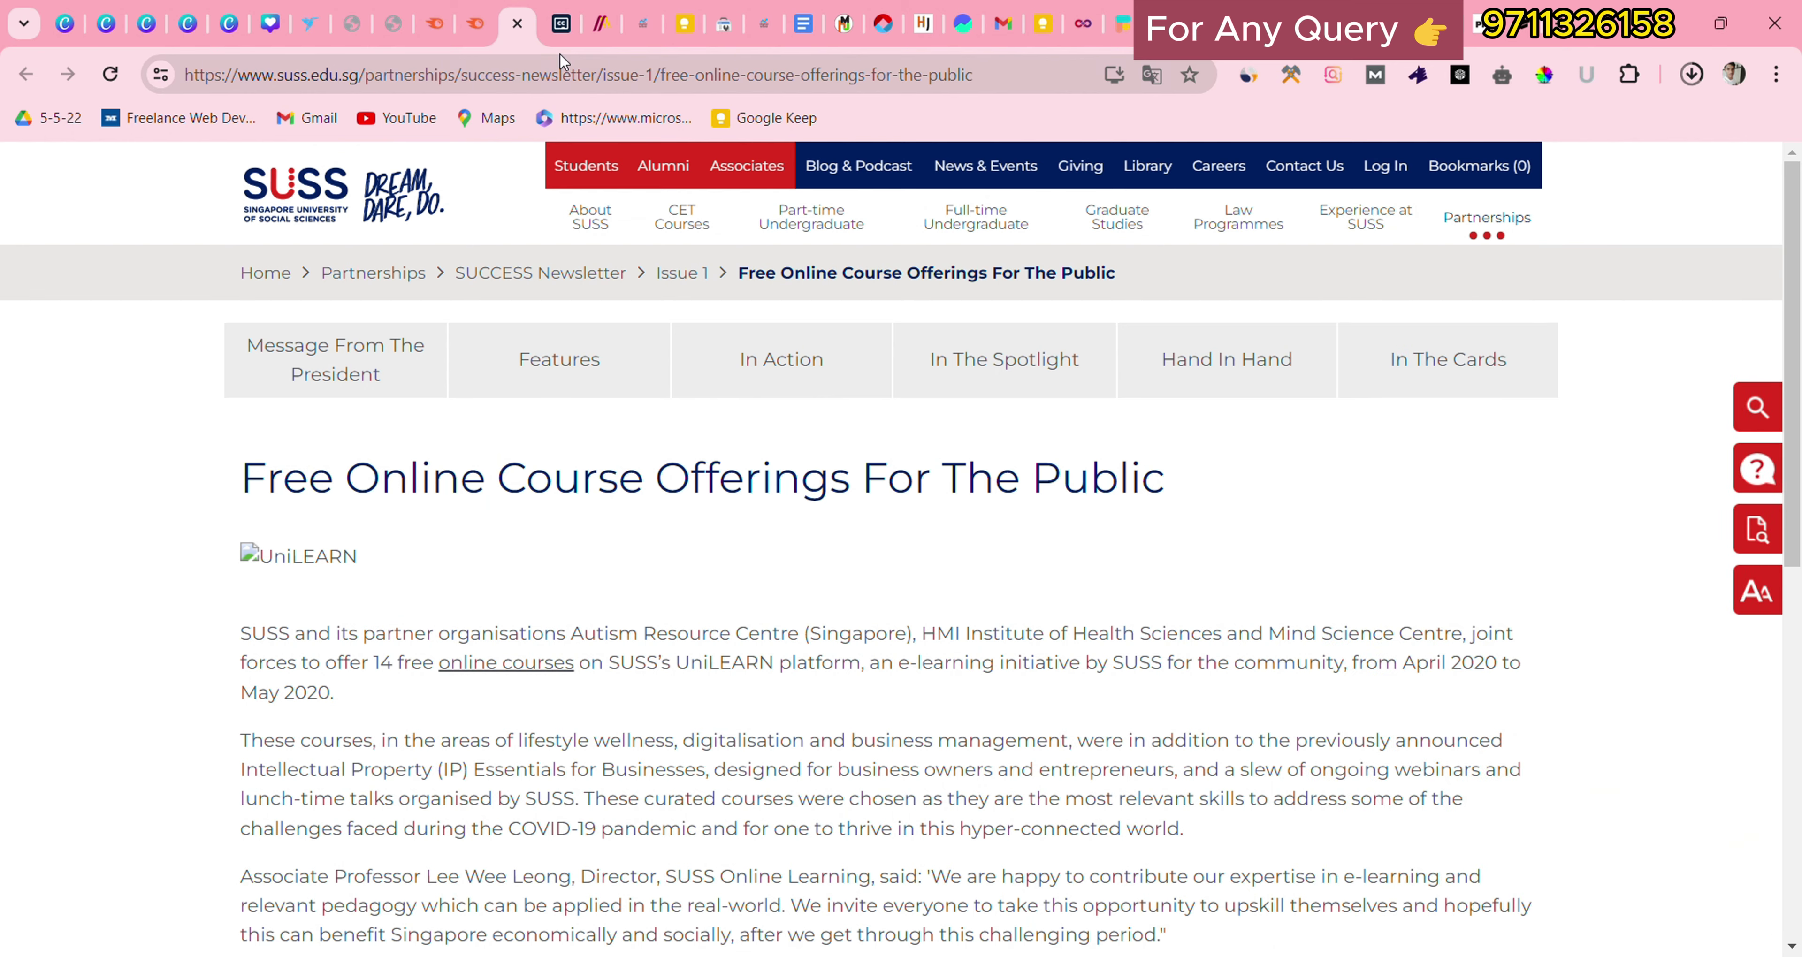
click(561, 24)
scroll(702, 487, down, 5)
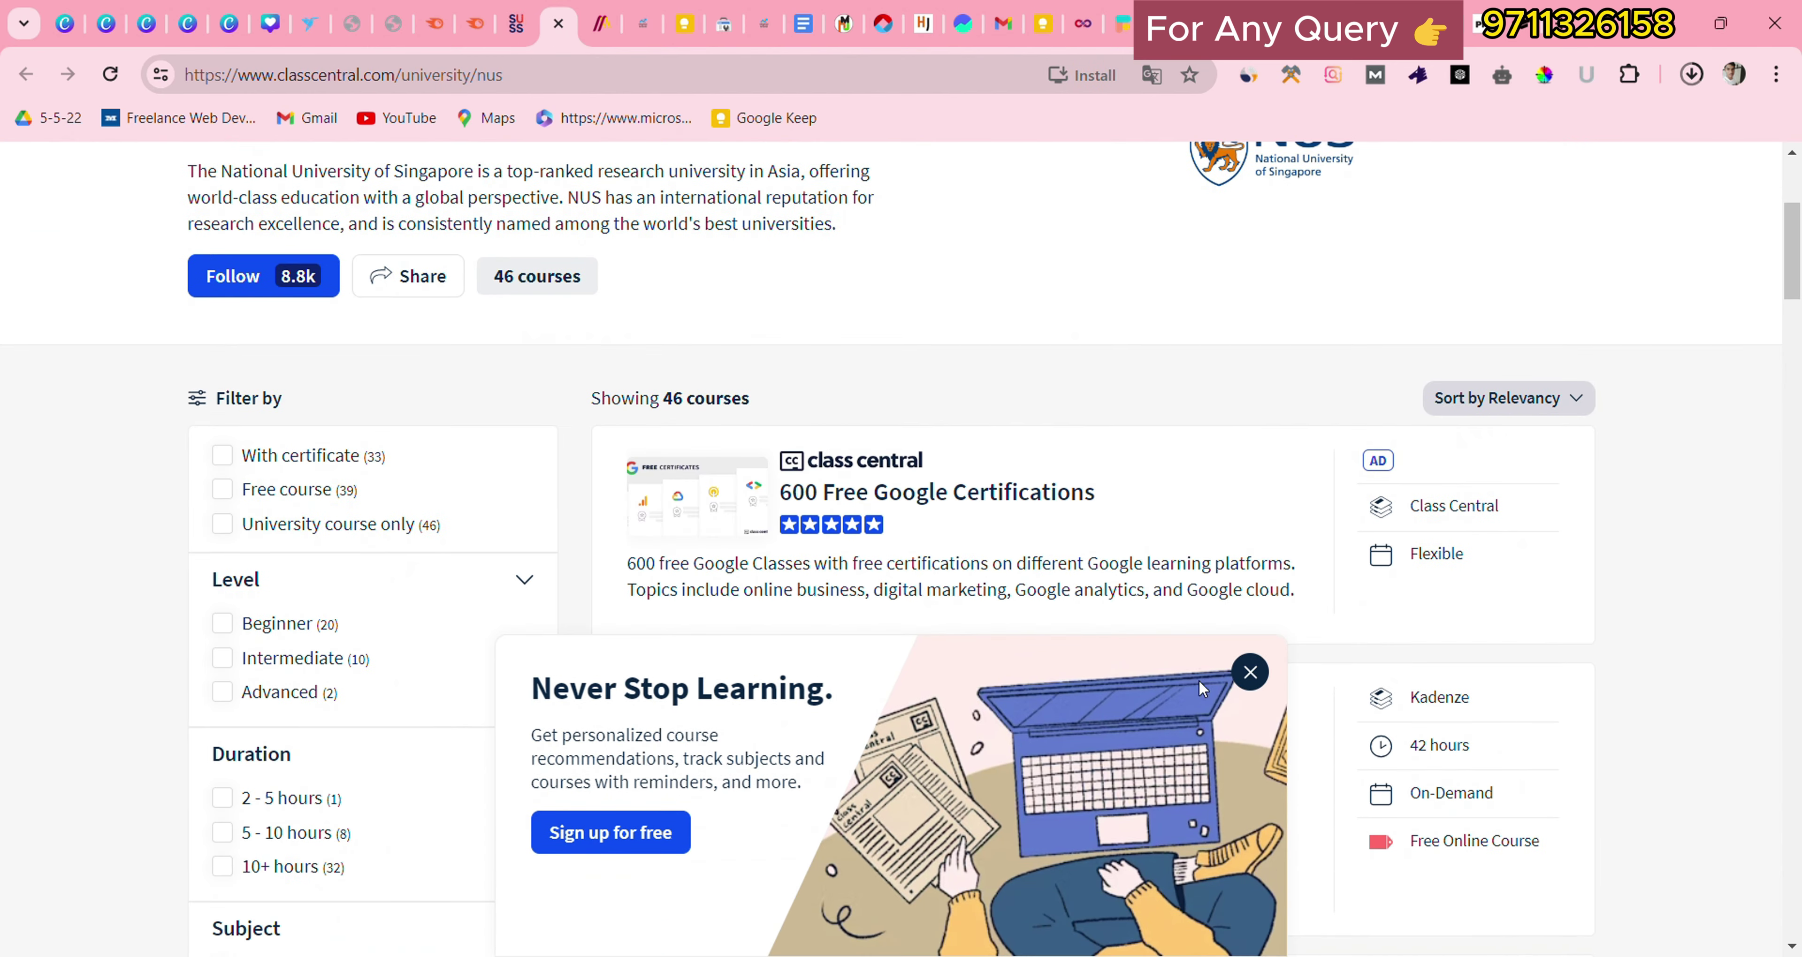
click(1251, 673)
scroll(1129, 664, down, 8)
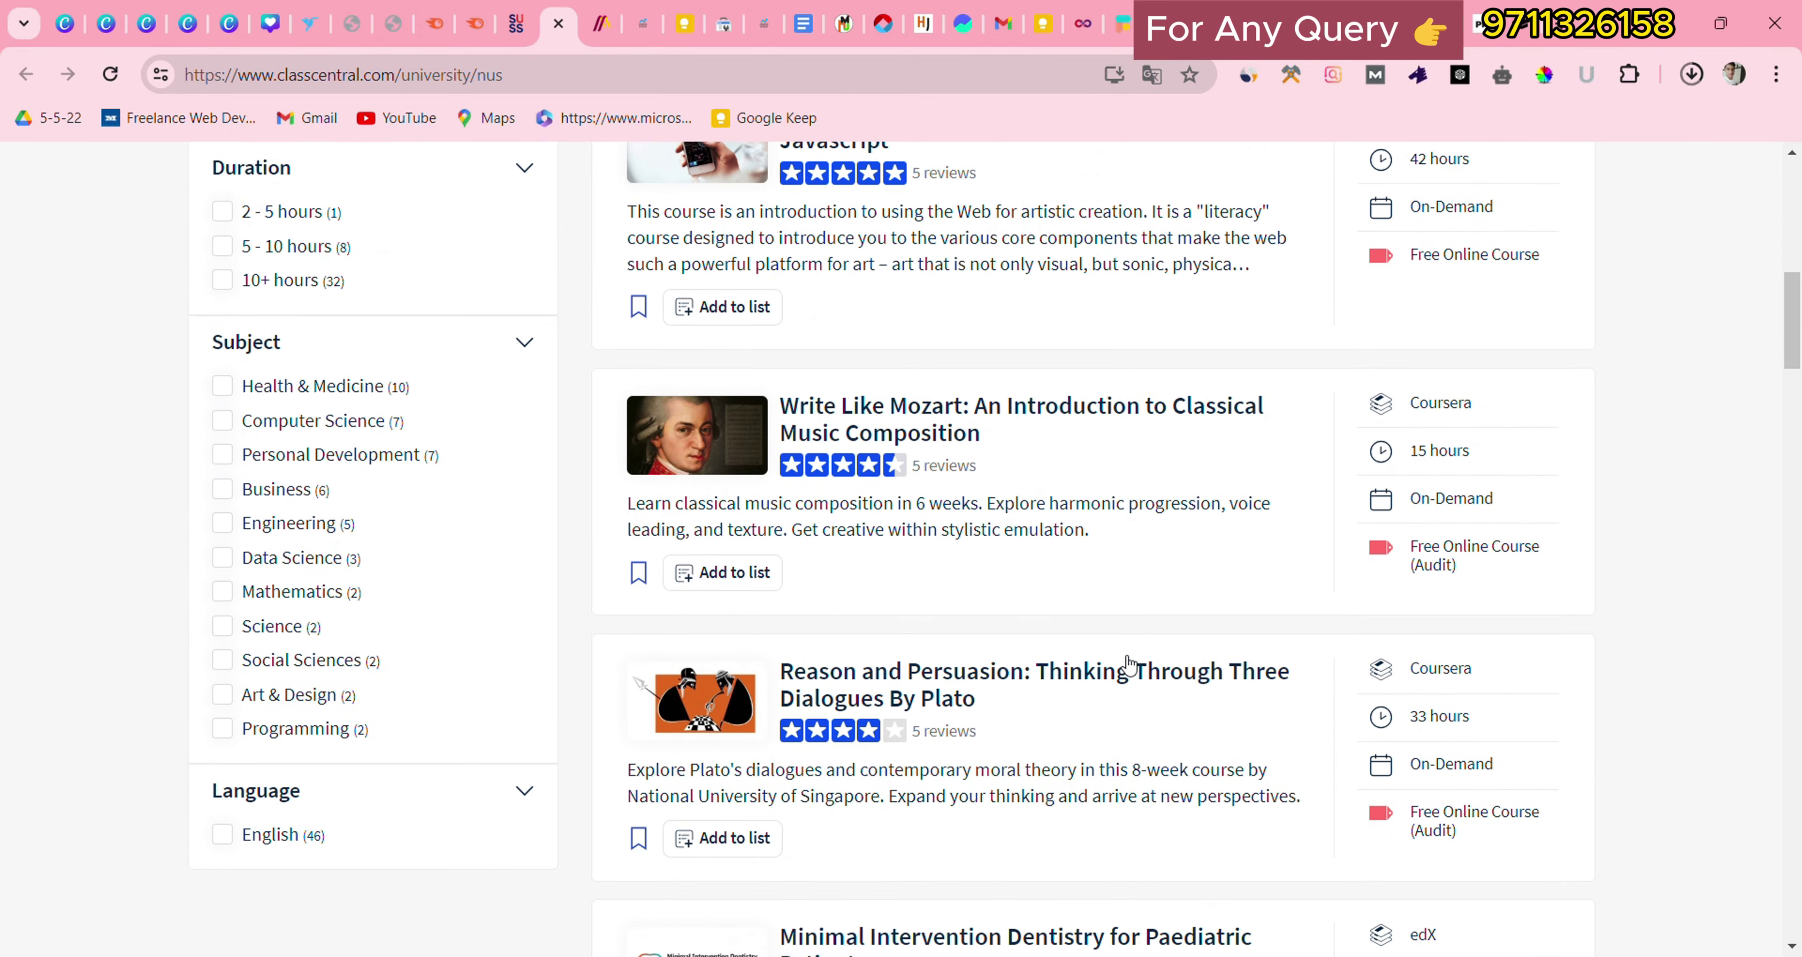
Step: Examine the length and content of the SUSS article "Free Online Course Offerings For The Public"
click(557, 25)
scroll(748, 500, down, 10)
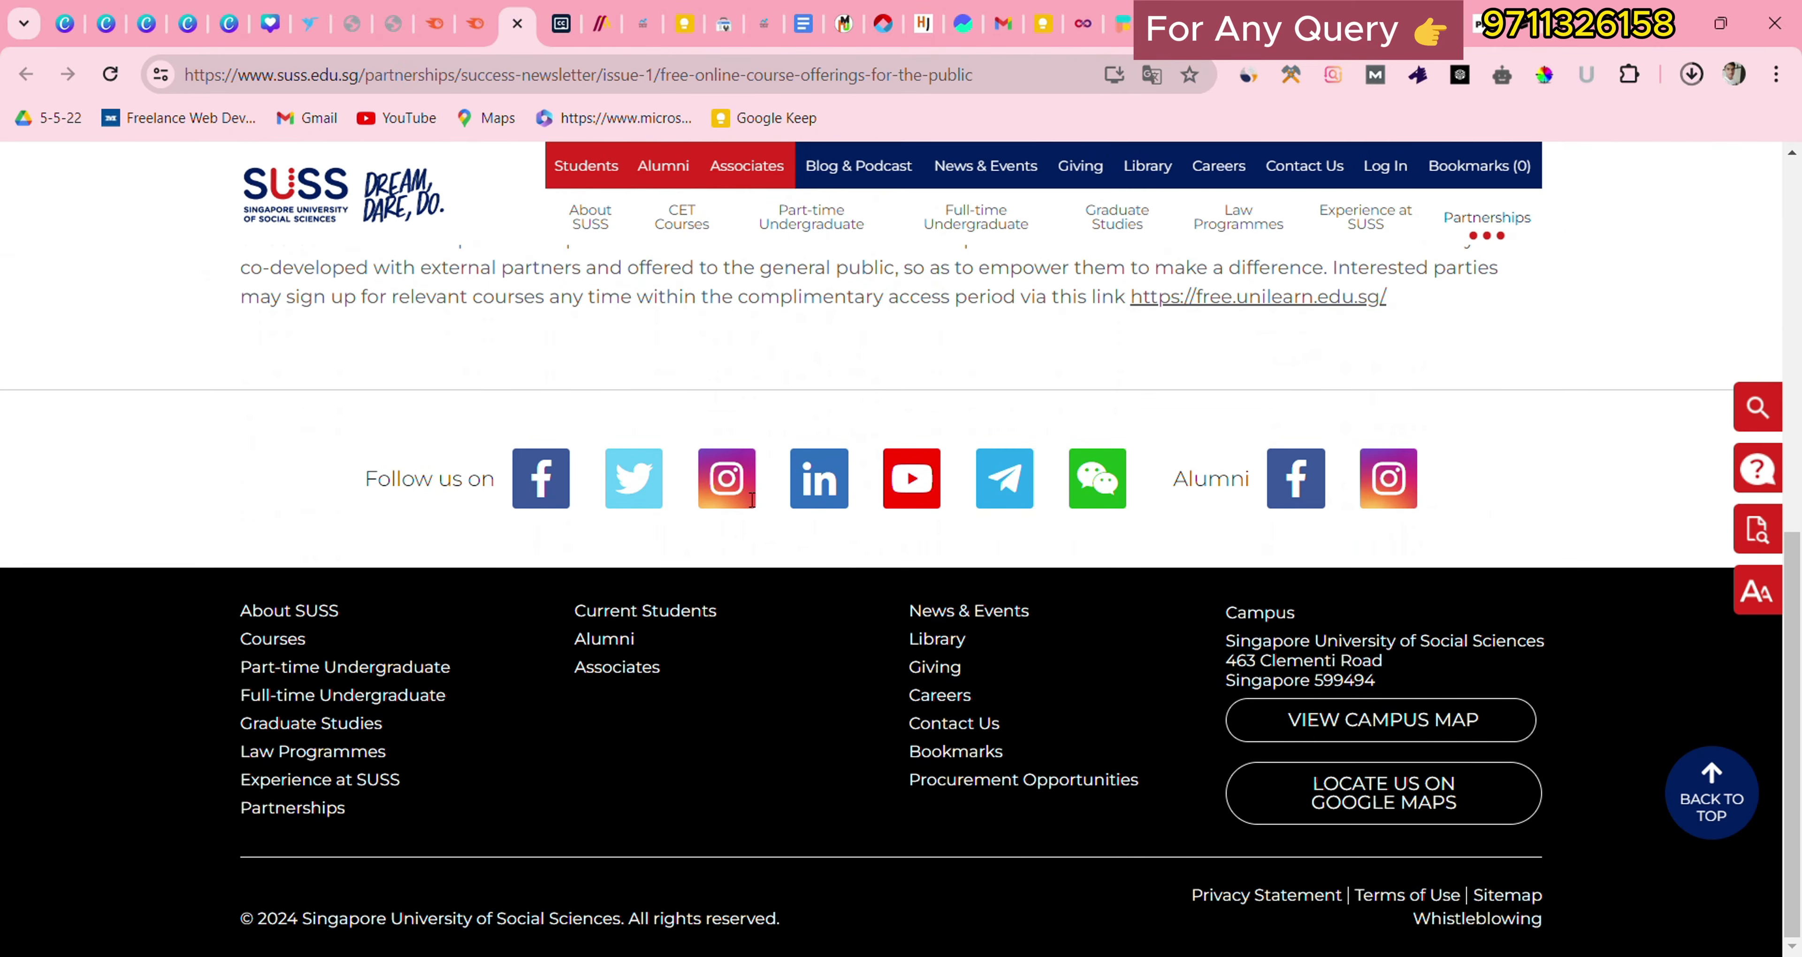
scroll(747, 496, up, 10)
key(ctrl+a)
scroll(747, 496, down, 10)
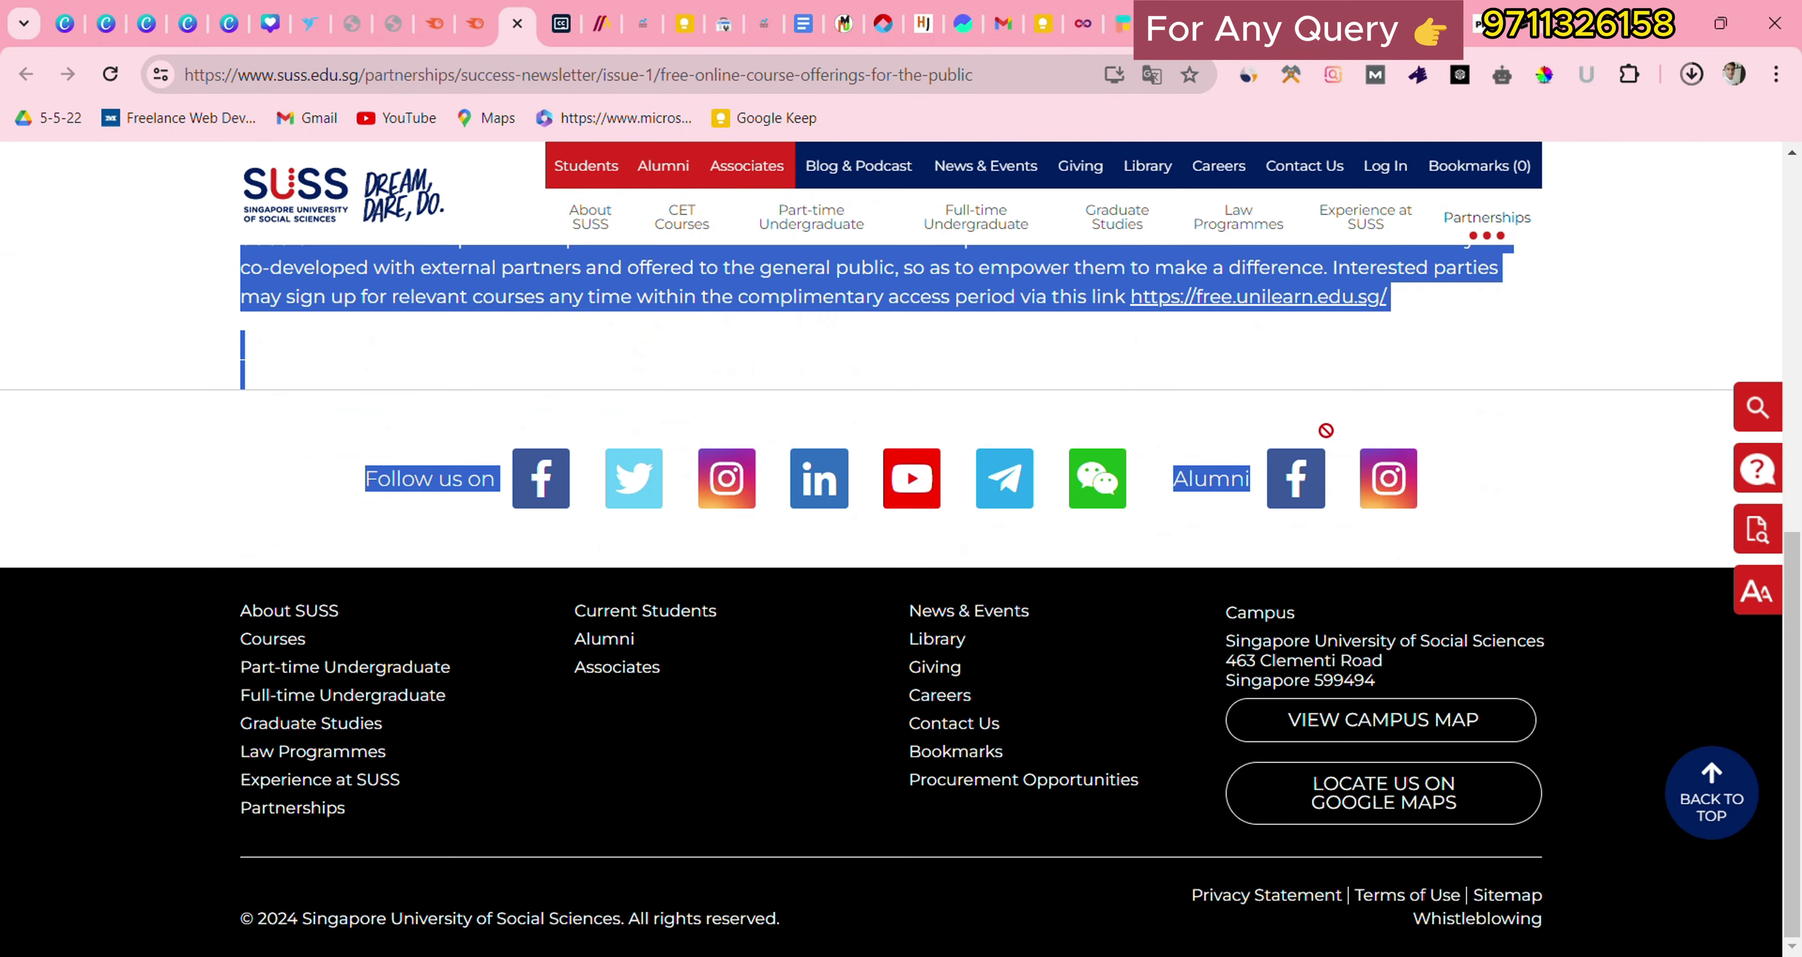
click(495, 451)
scroll(495, 451, up, 4)
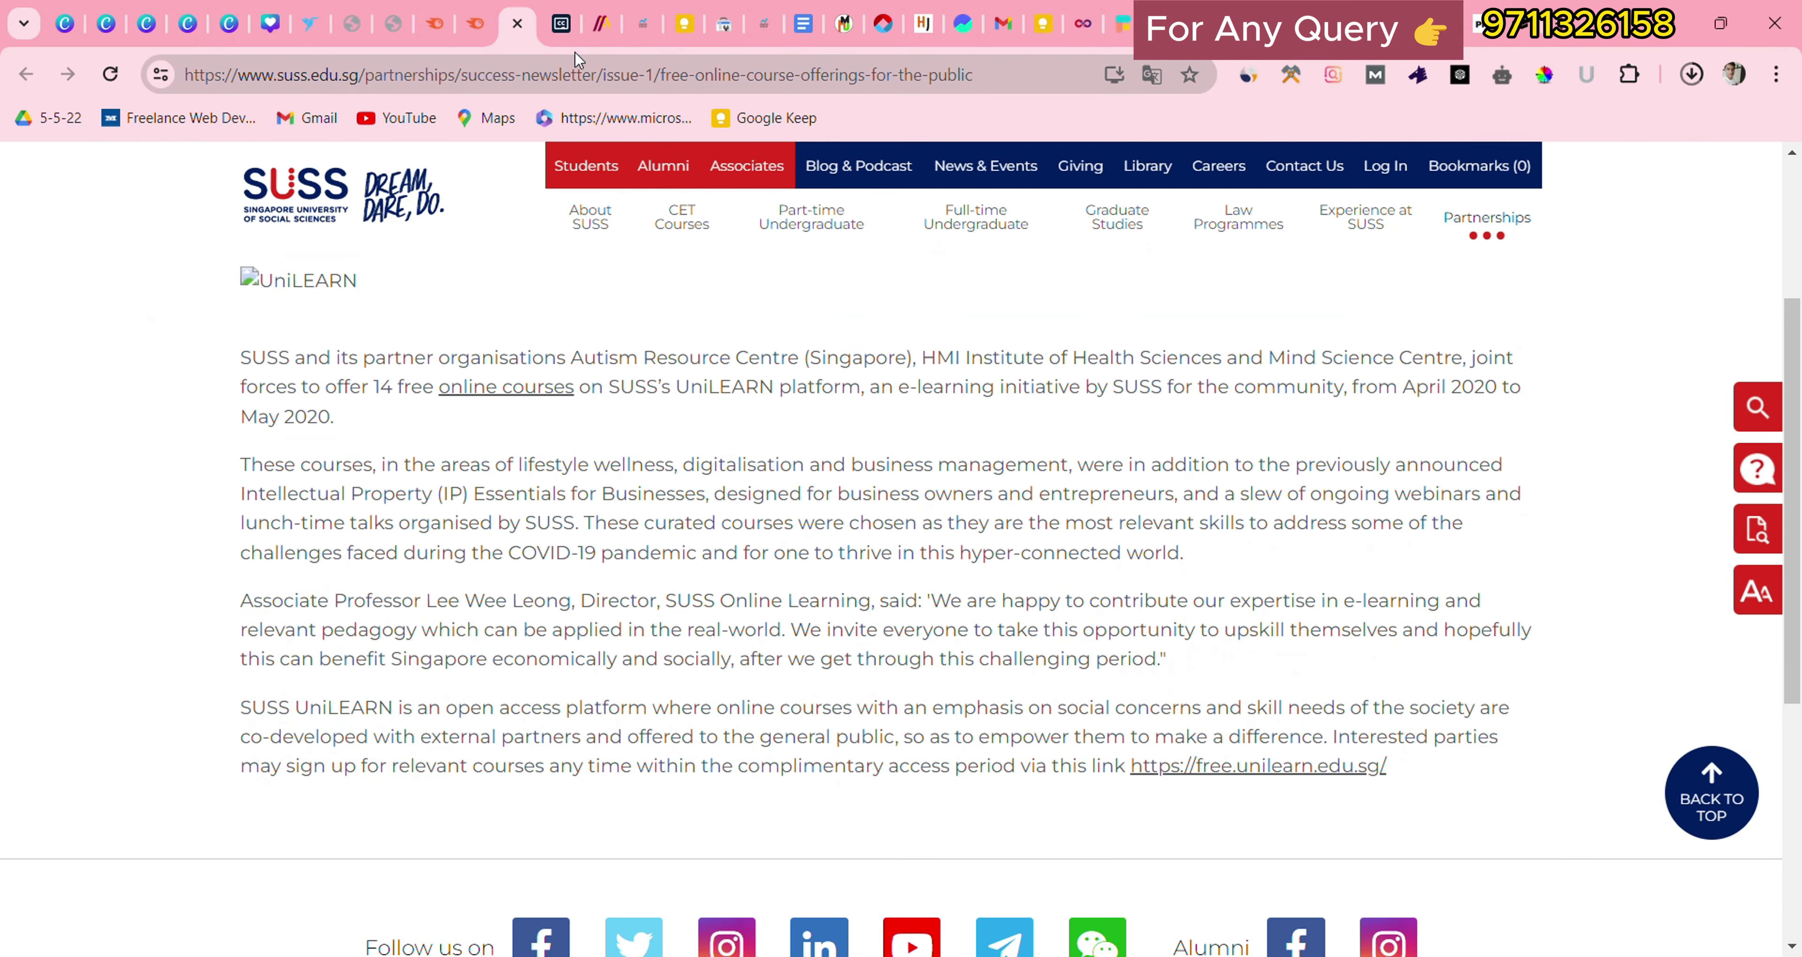
Step: Examine the course list, heading and introduction of the National University of Singapore page on Class Central
click(566, 24)
scroll(586, 464, down, 2)
scroll(630, 448, up, 12)
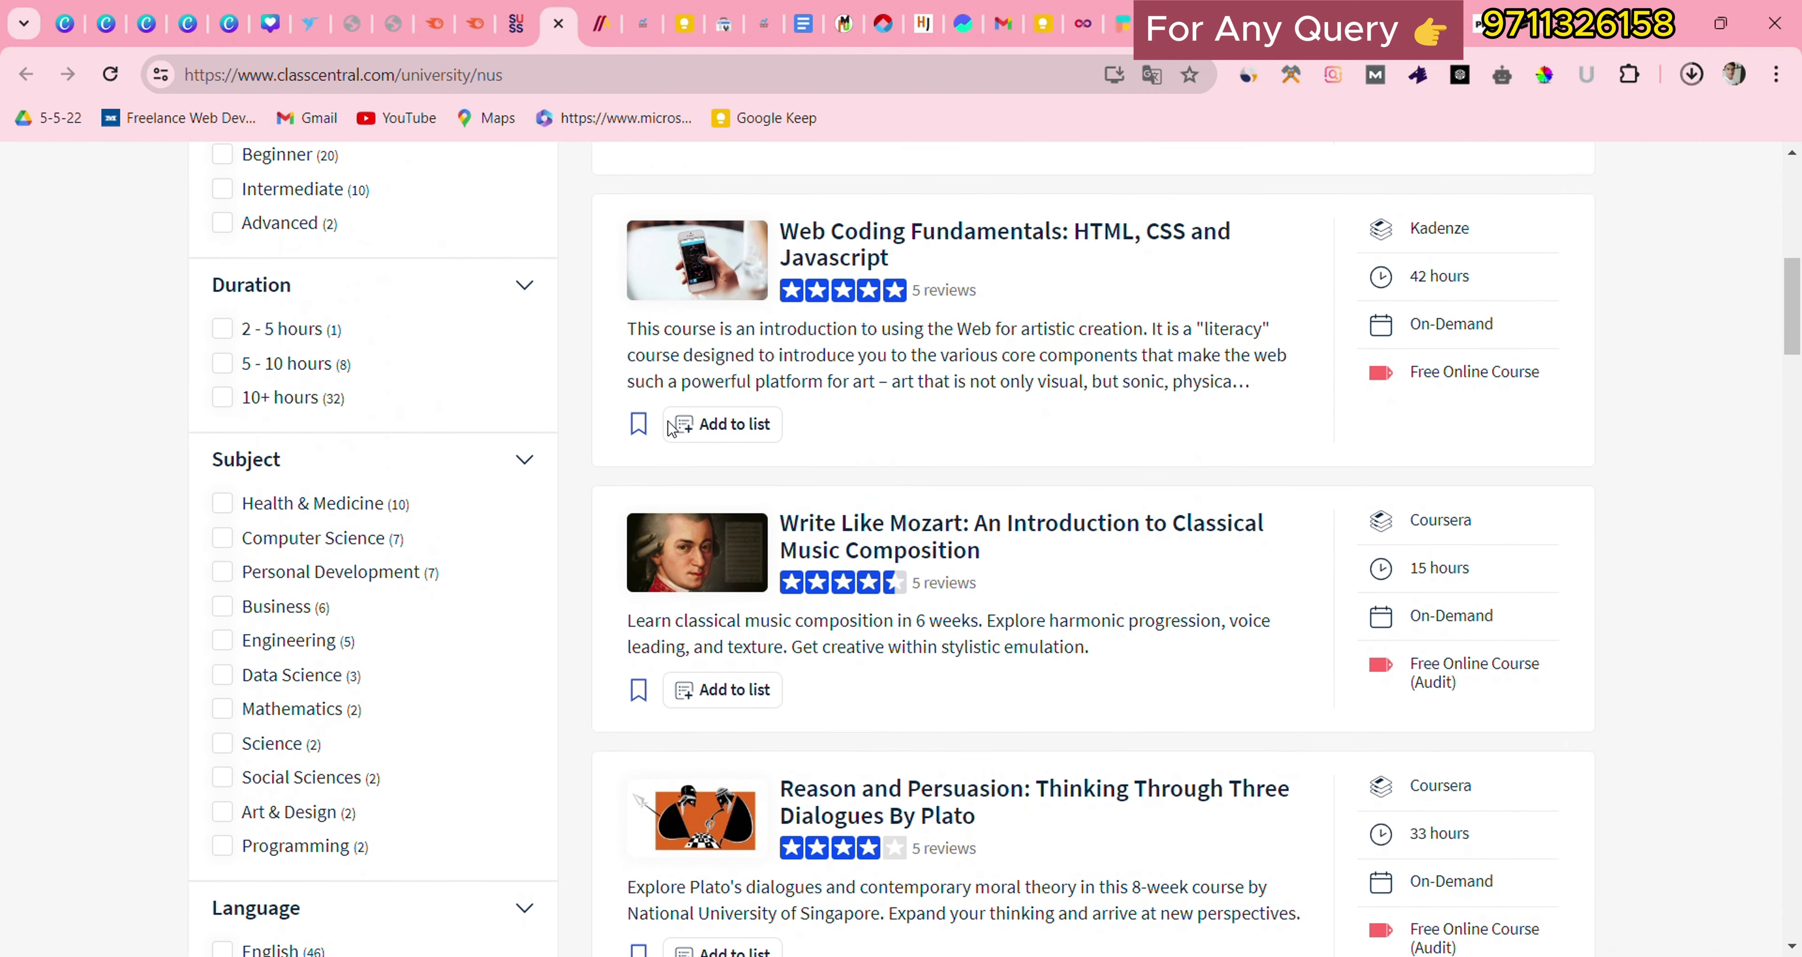
scroll(148, 431, up, 2)
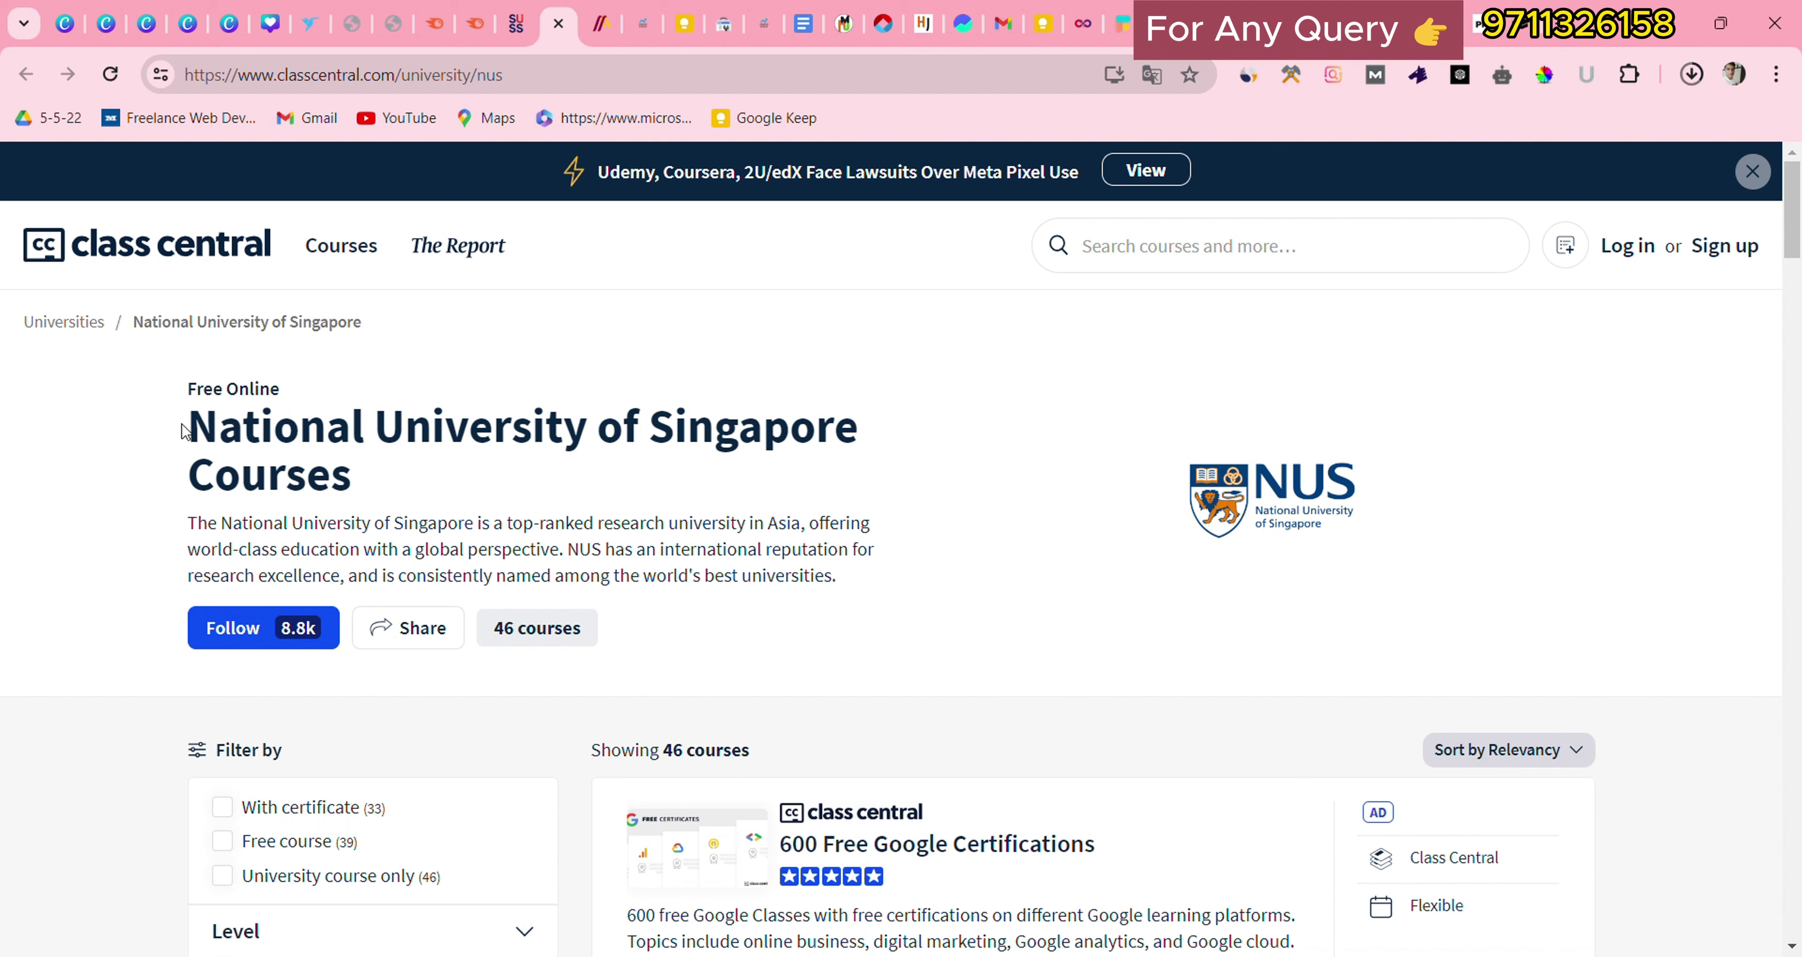
drag(177, 395, 849, 606)
click(851, 596)
click(591, 75)
key(ctrl+c)
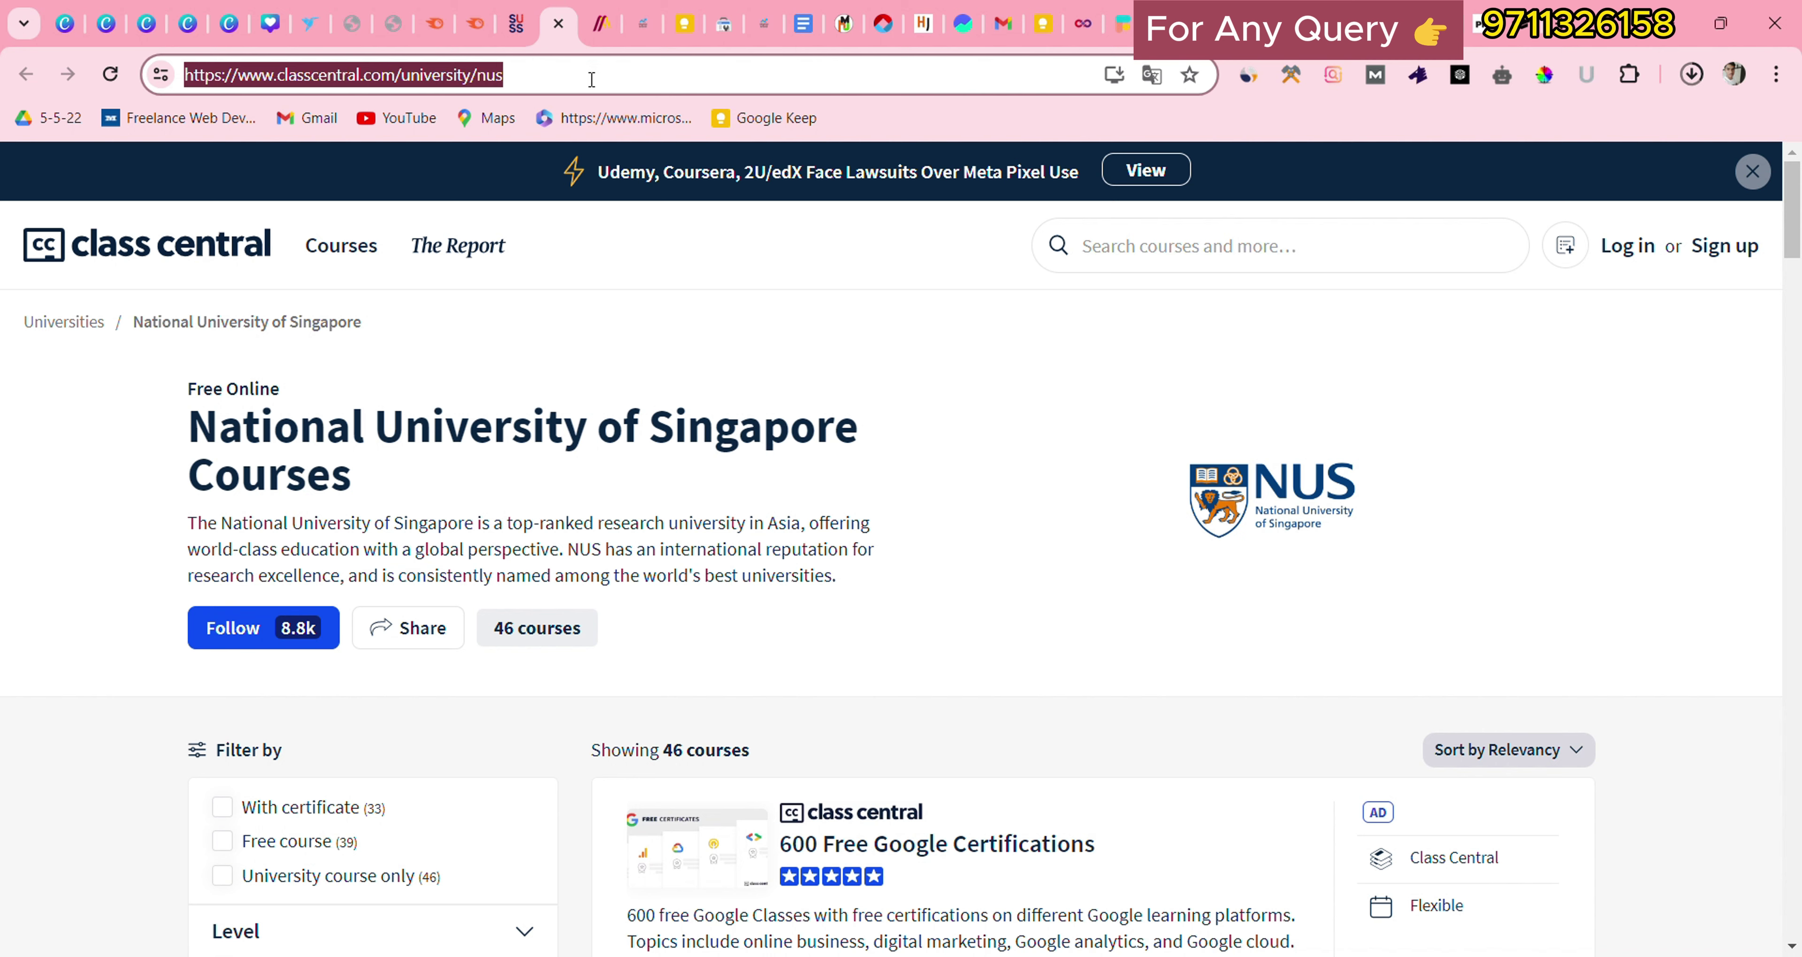
click(684, 23)
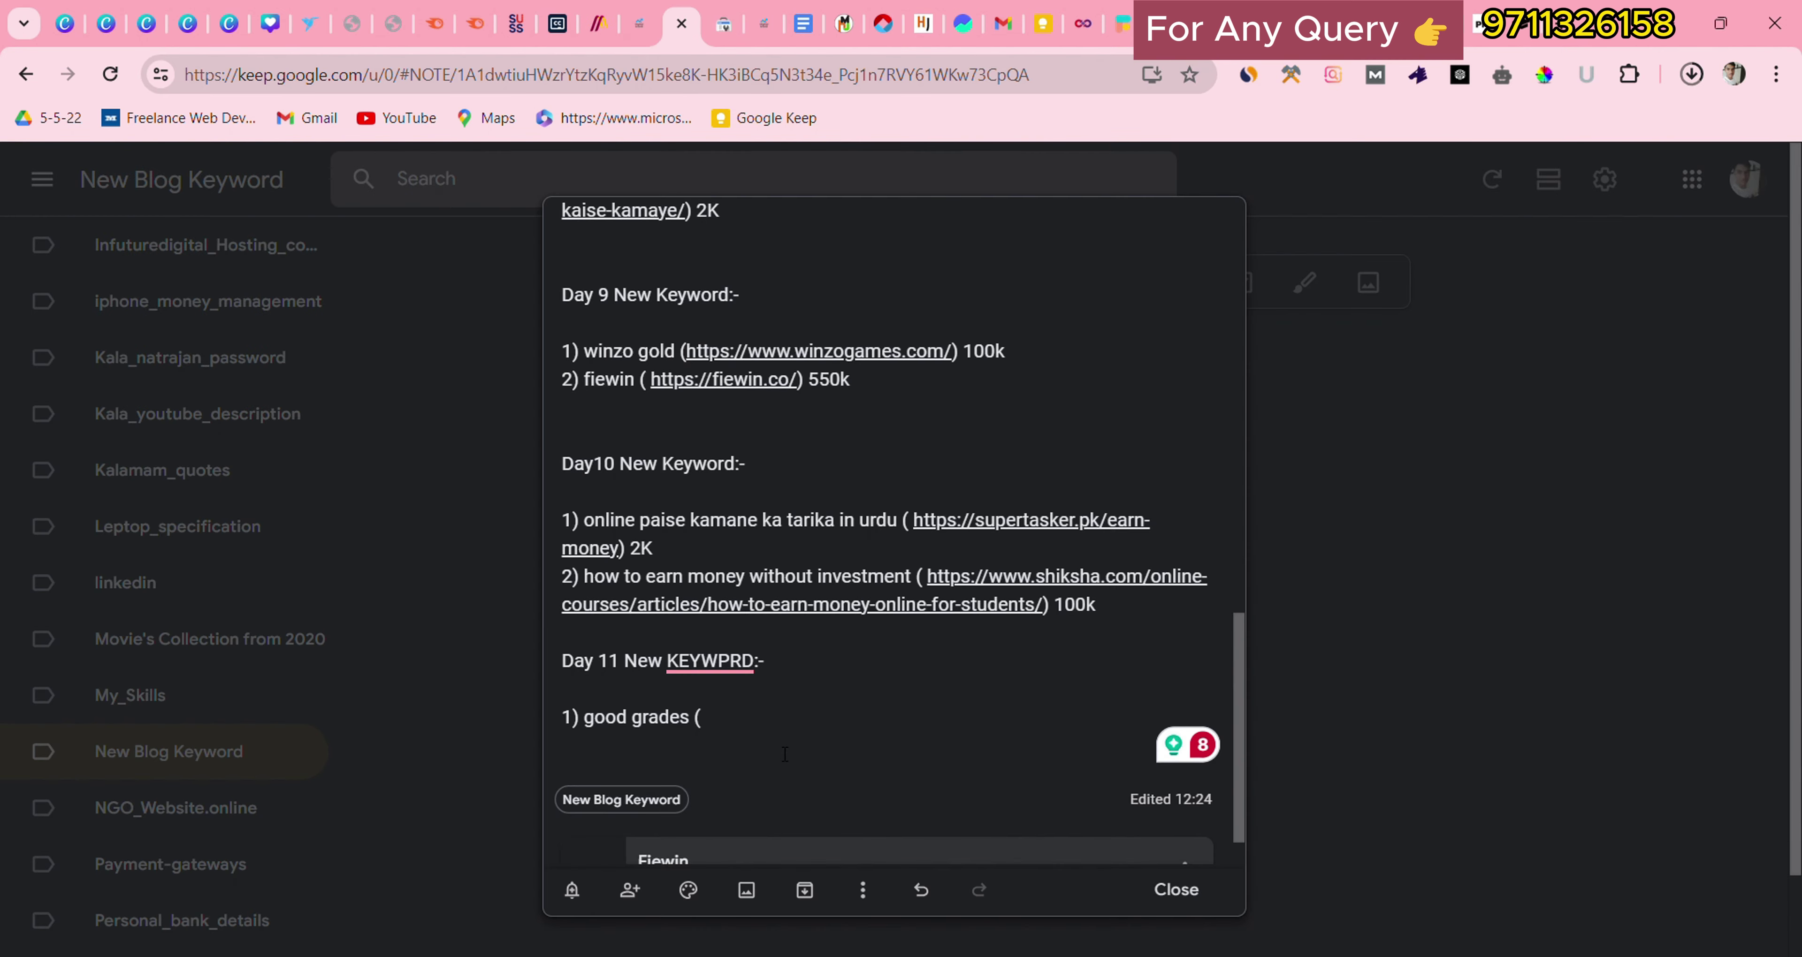
key(ctrl+v)
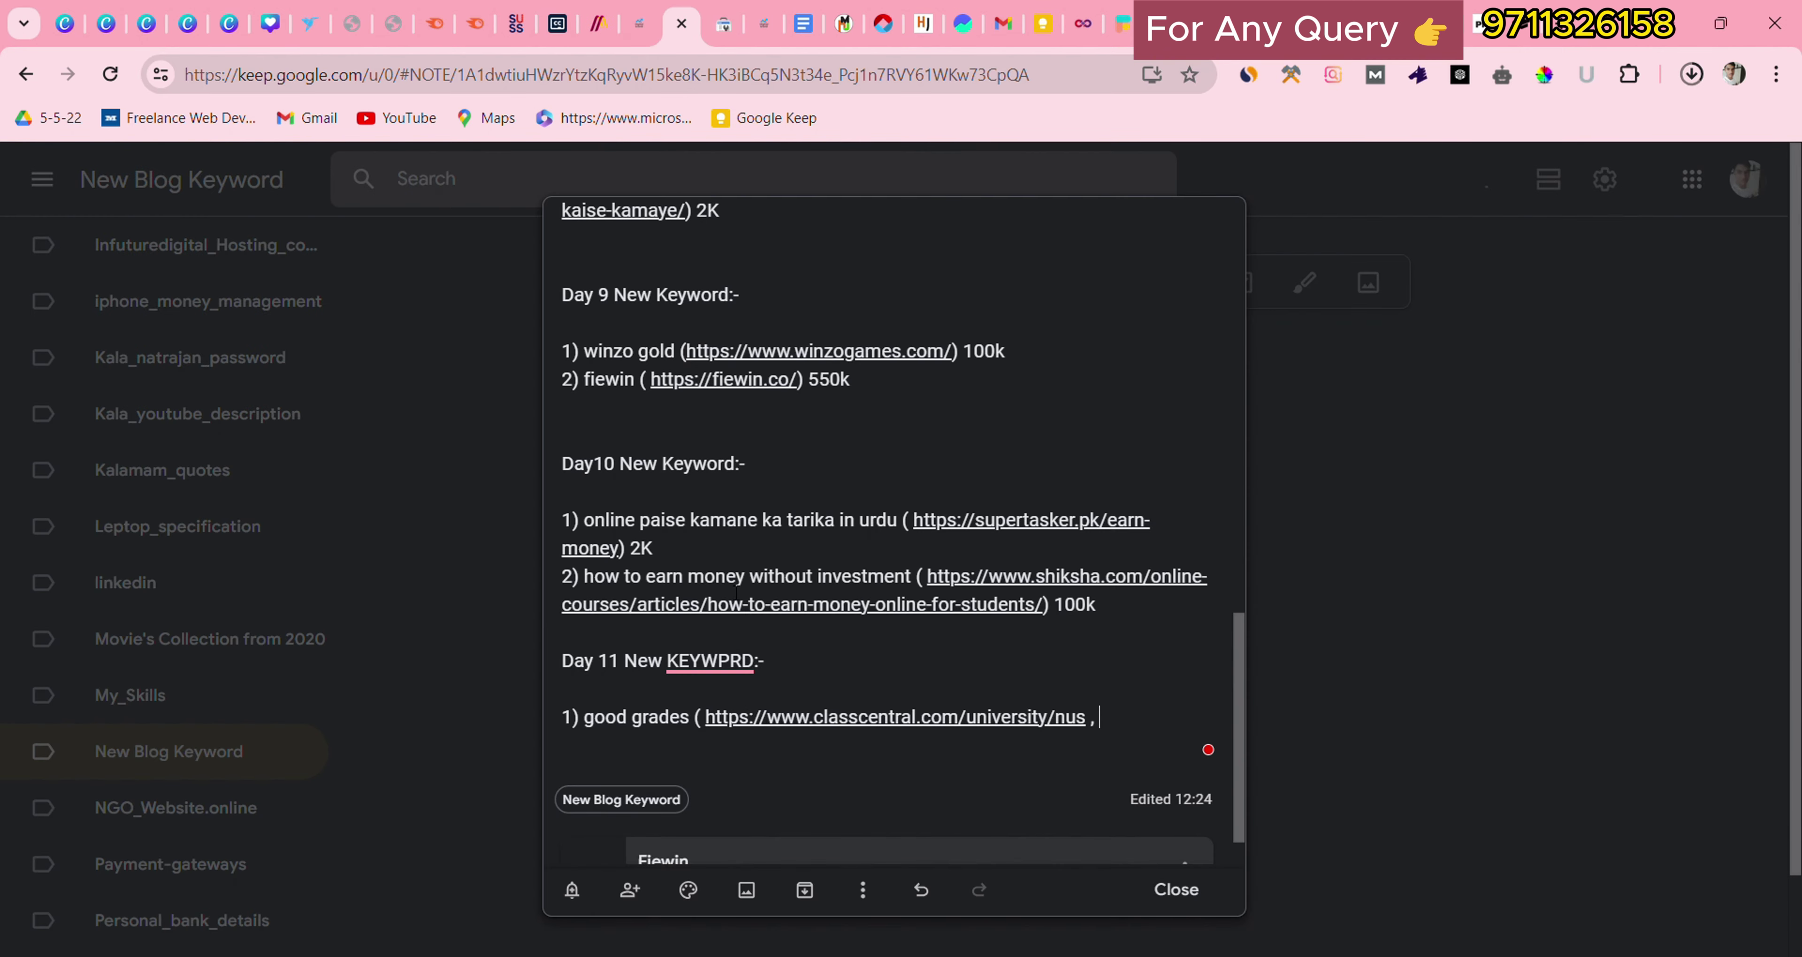
text(,)
Step: Add the SUSS article's URL to the "good grades" entry of the Keep note, close the parenthesis and start a new line "2)"
click(516, 24)
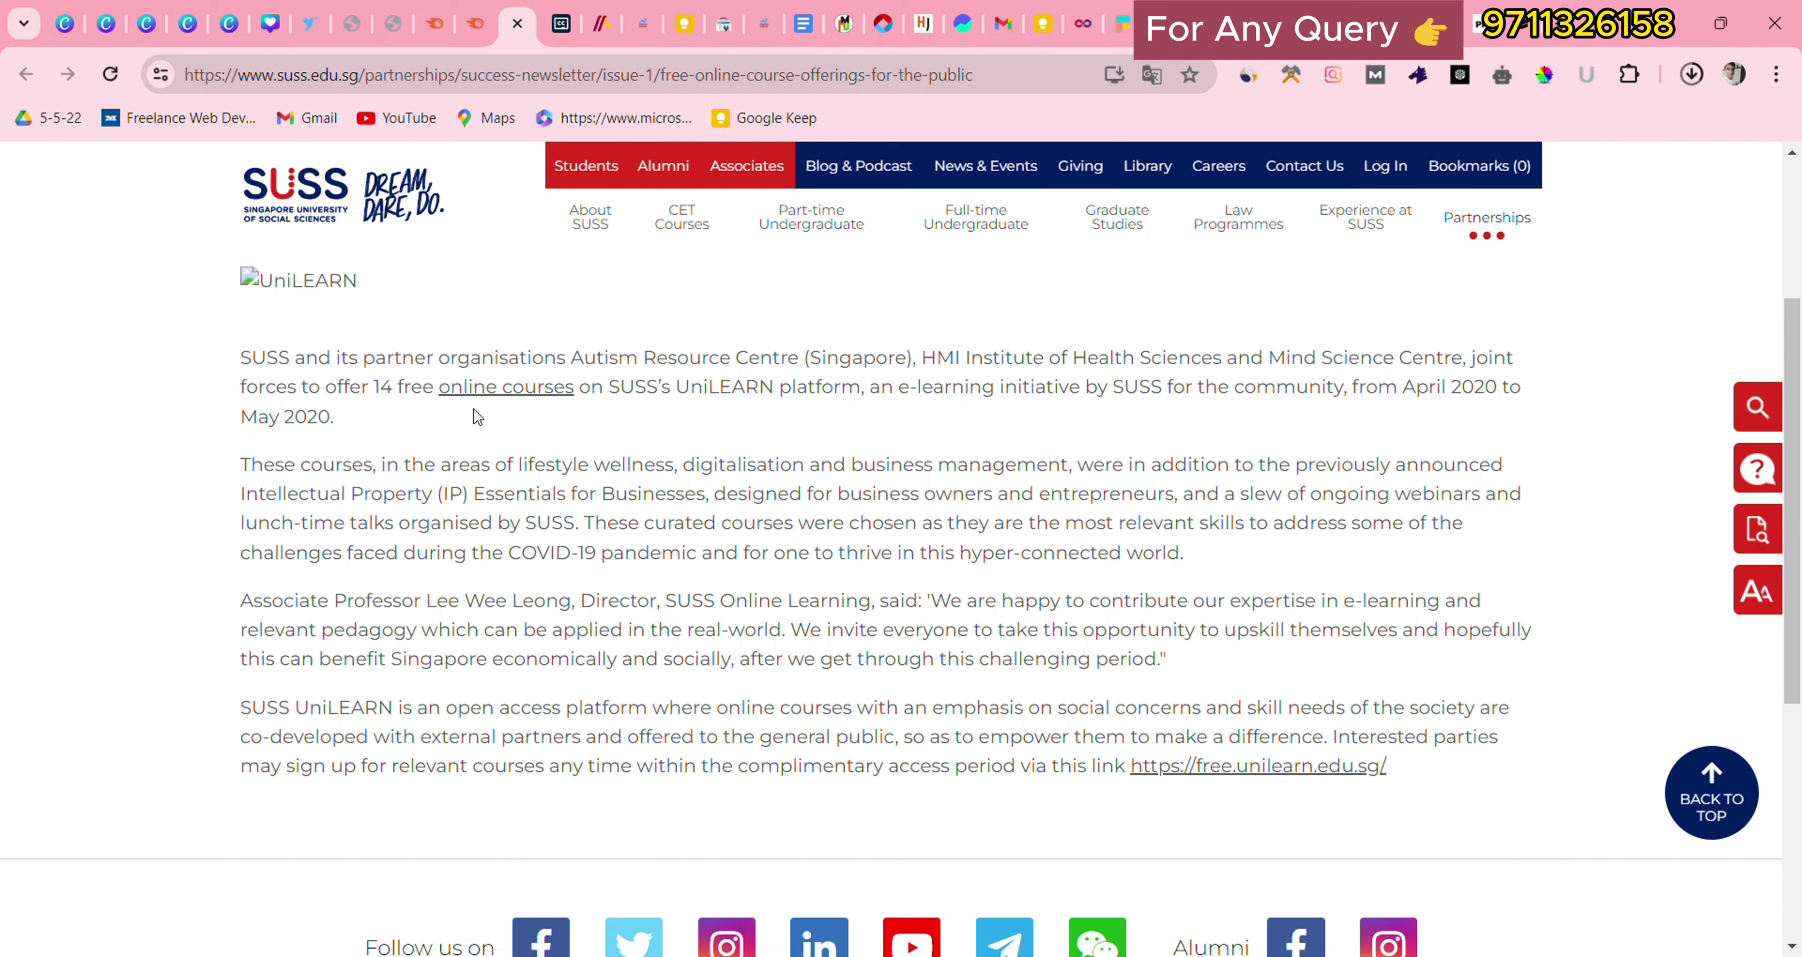
click(970, 83)
key(ctrl+c)
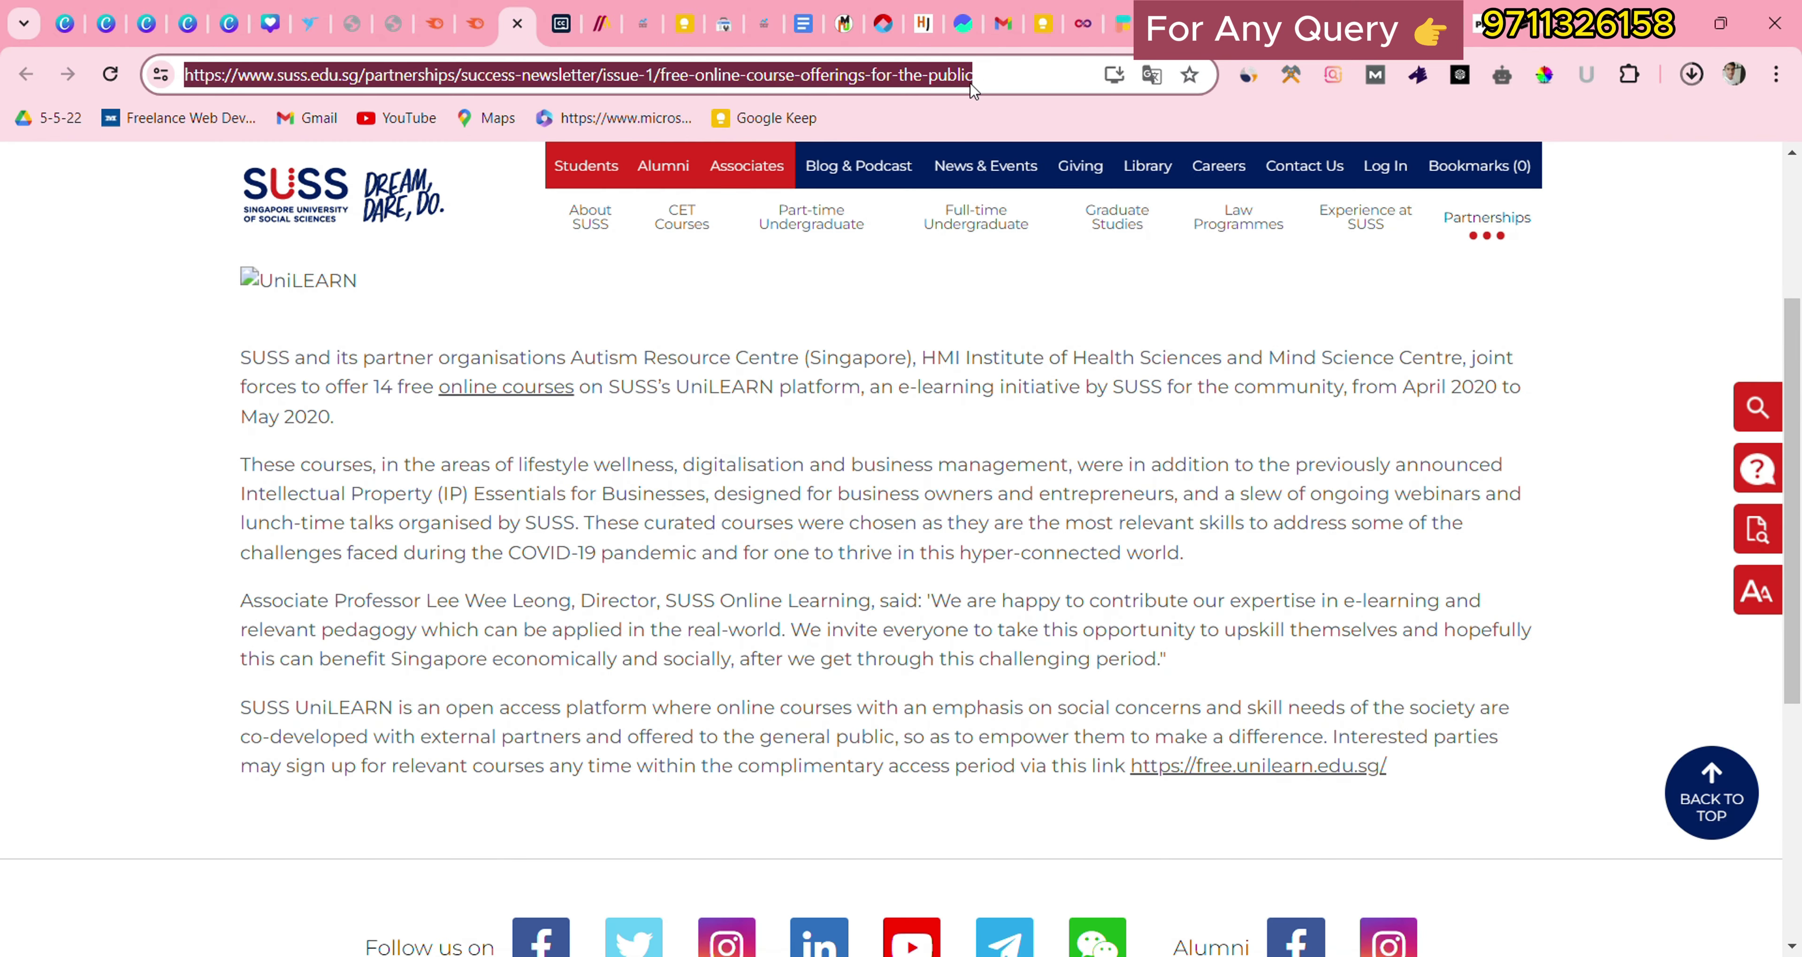
click(683, 24)
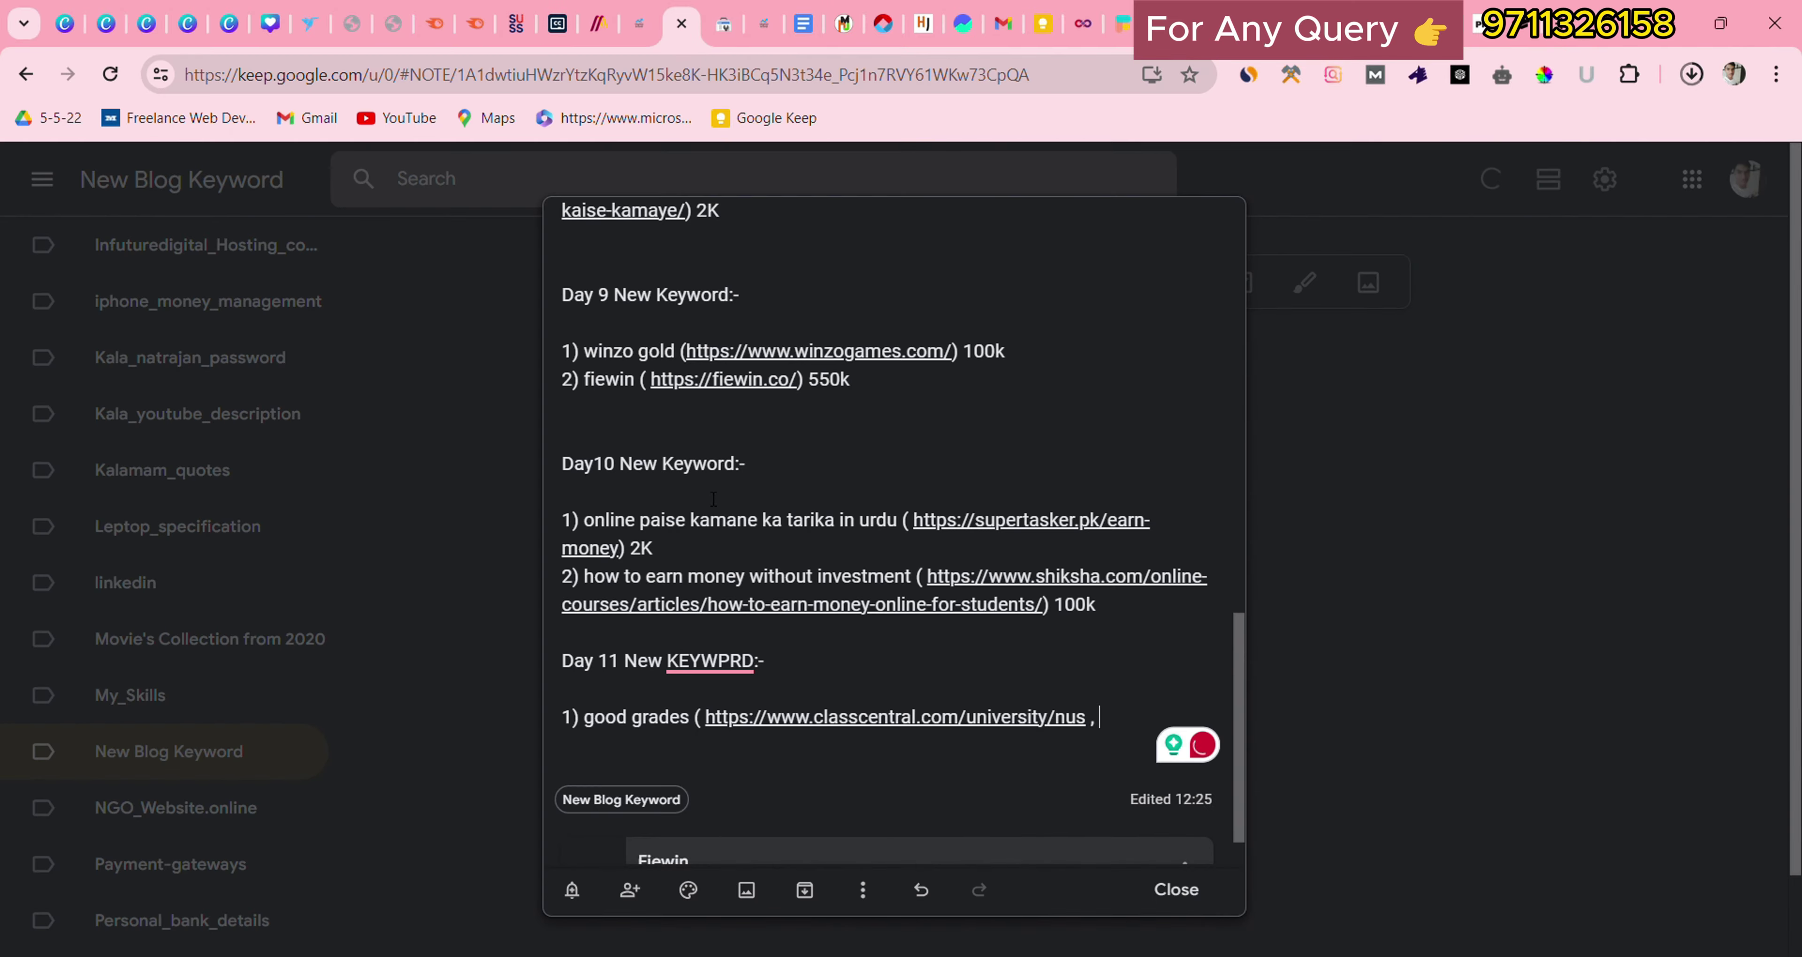
key(ctrl+v)
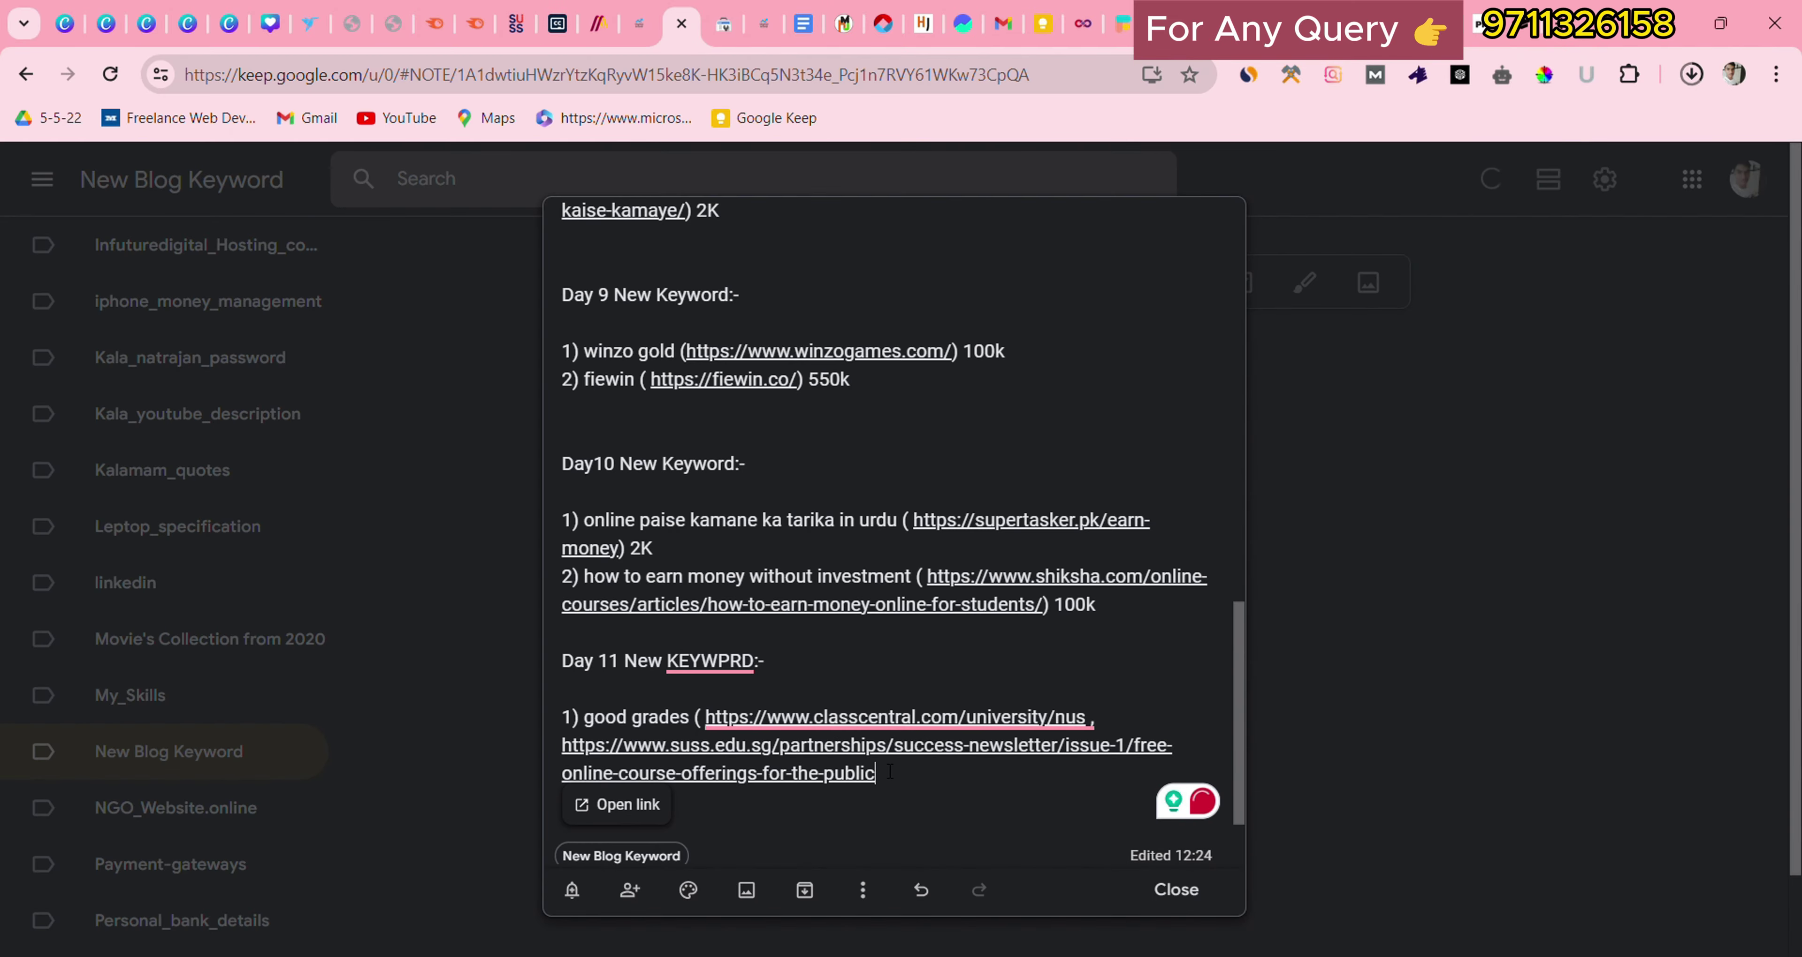
text())
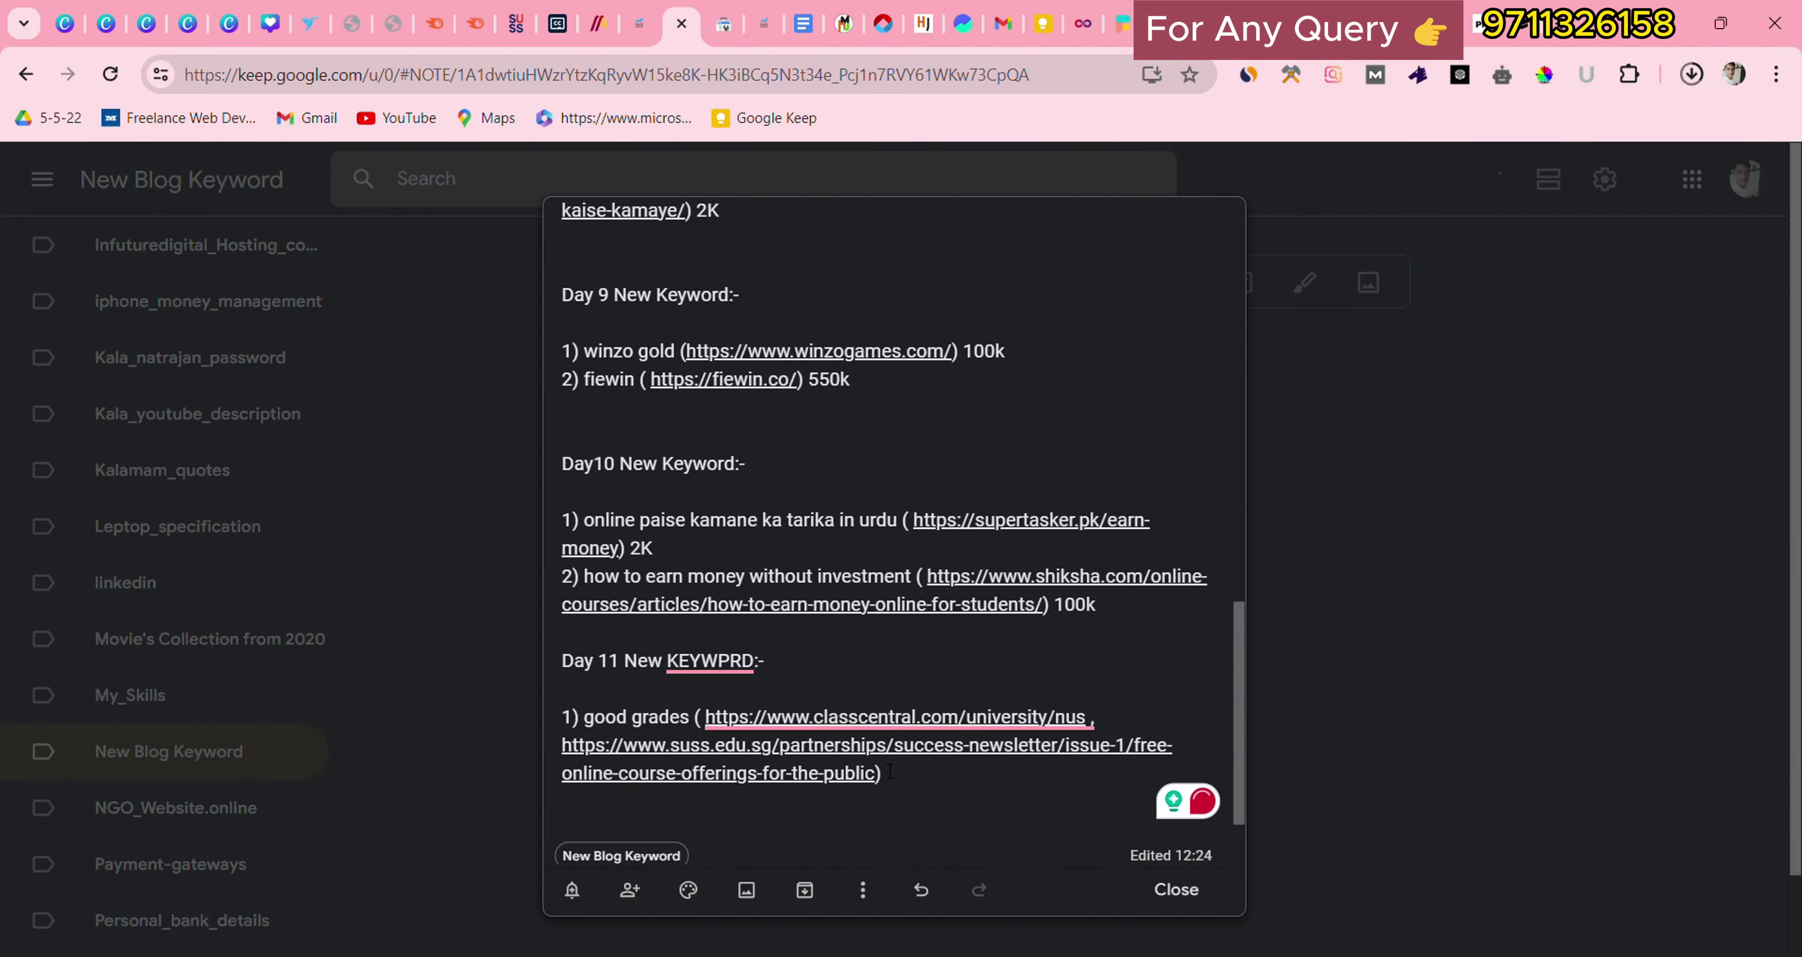
key(Return)
text(2))
Step: Review the SUSS article and the Class Central page once more as references for the blog post
click(517, 24)
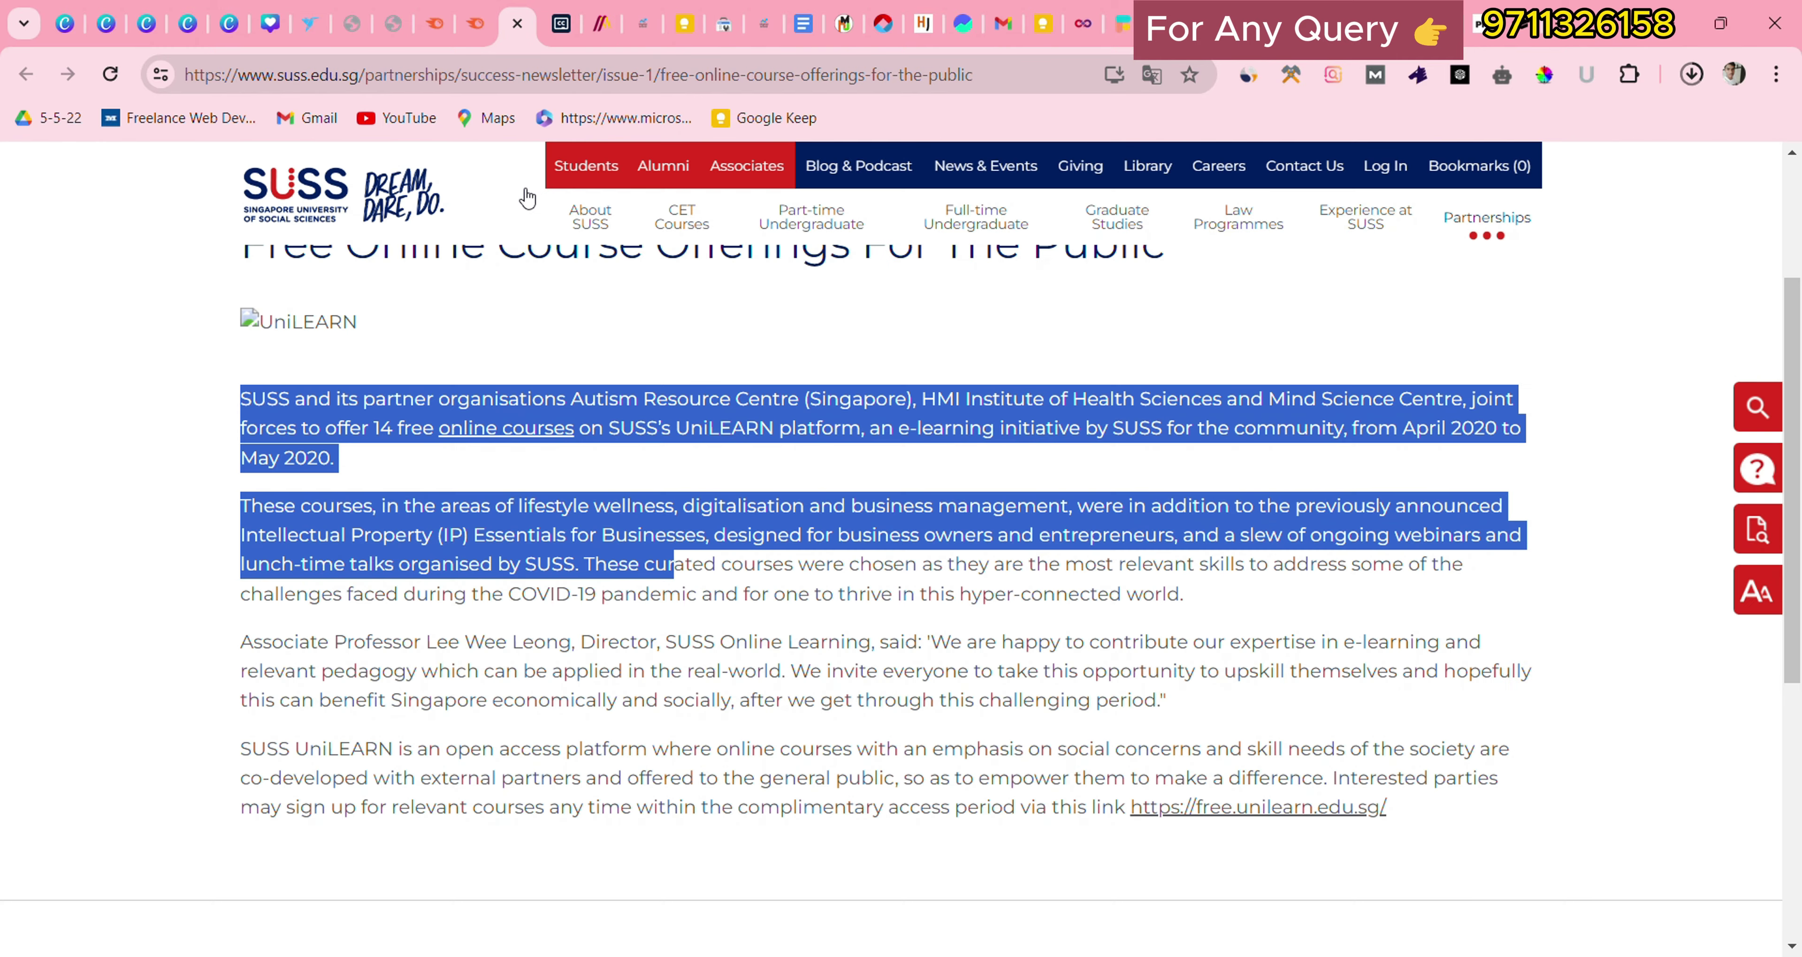
click(557, 24)
click(516, 24)
click(286, 437)
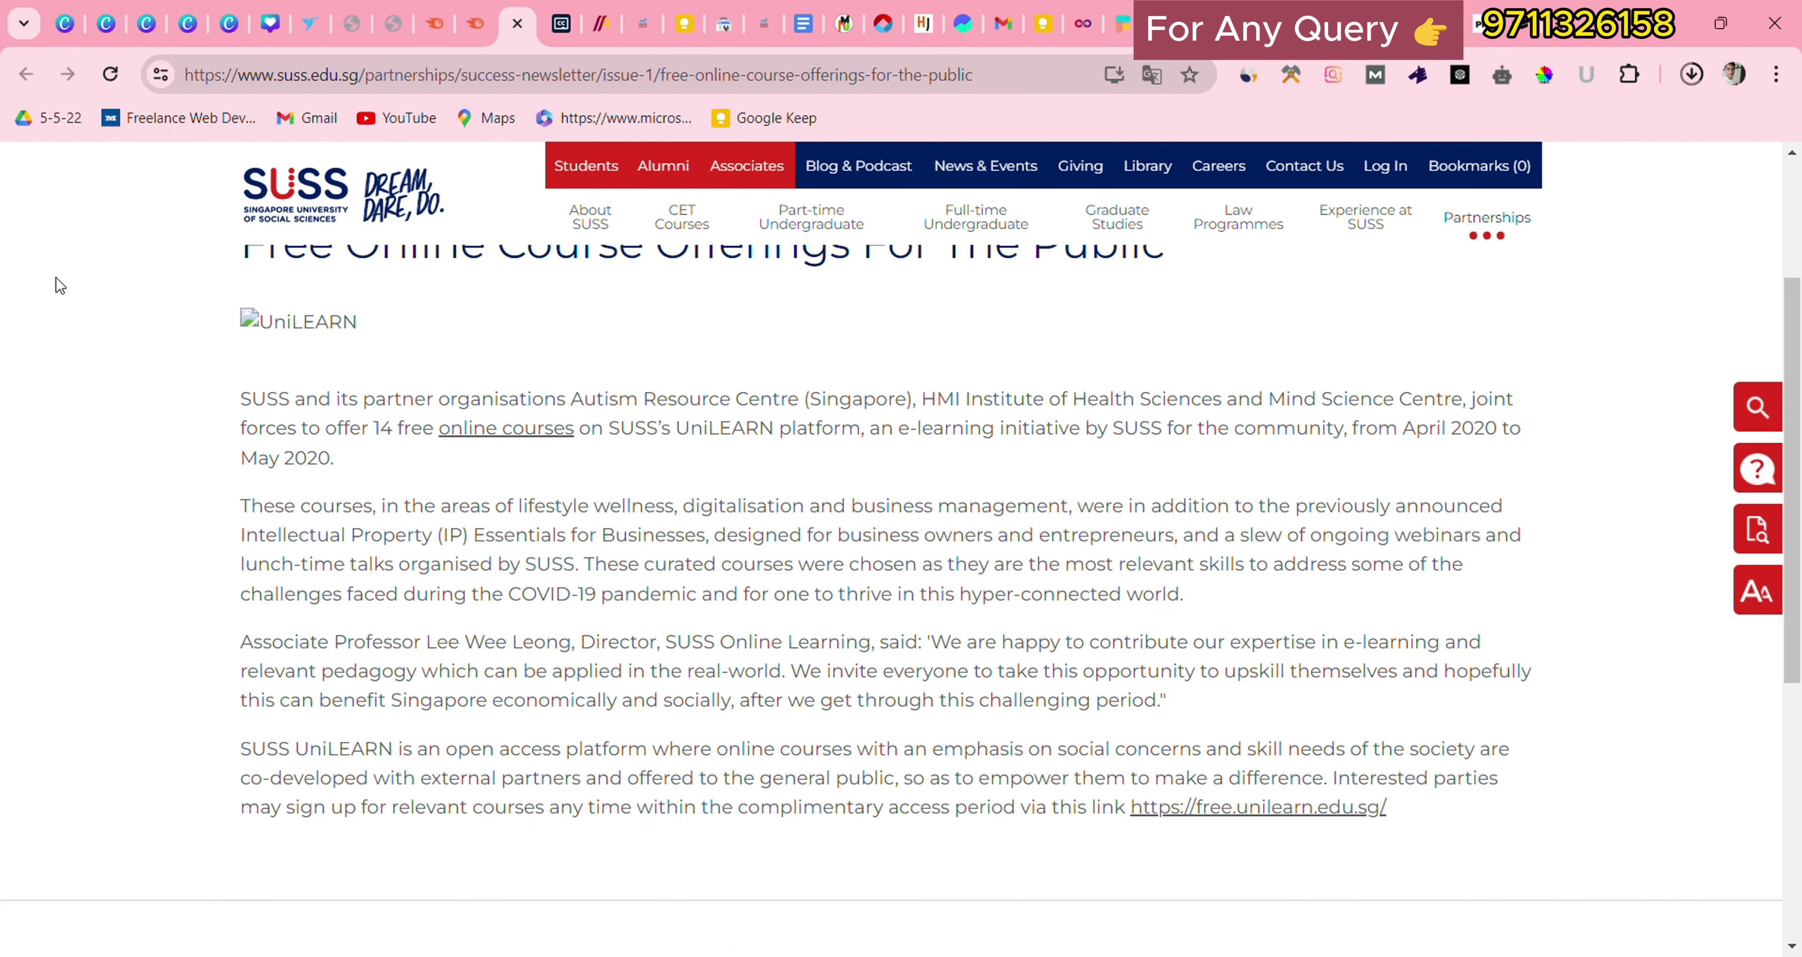
Step: Check the position and traffic of the keyword "college assignment" in the Semrush list of easy organic keywords for allassignmenthelp.com
click(685, 24)
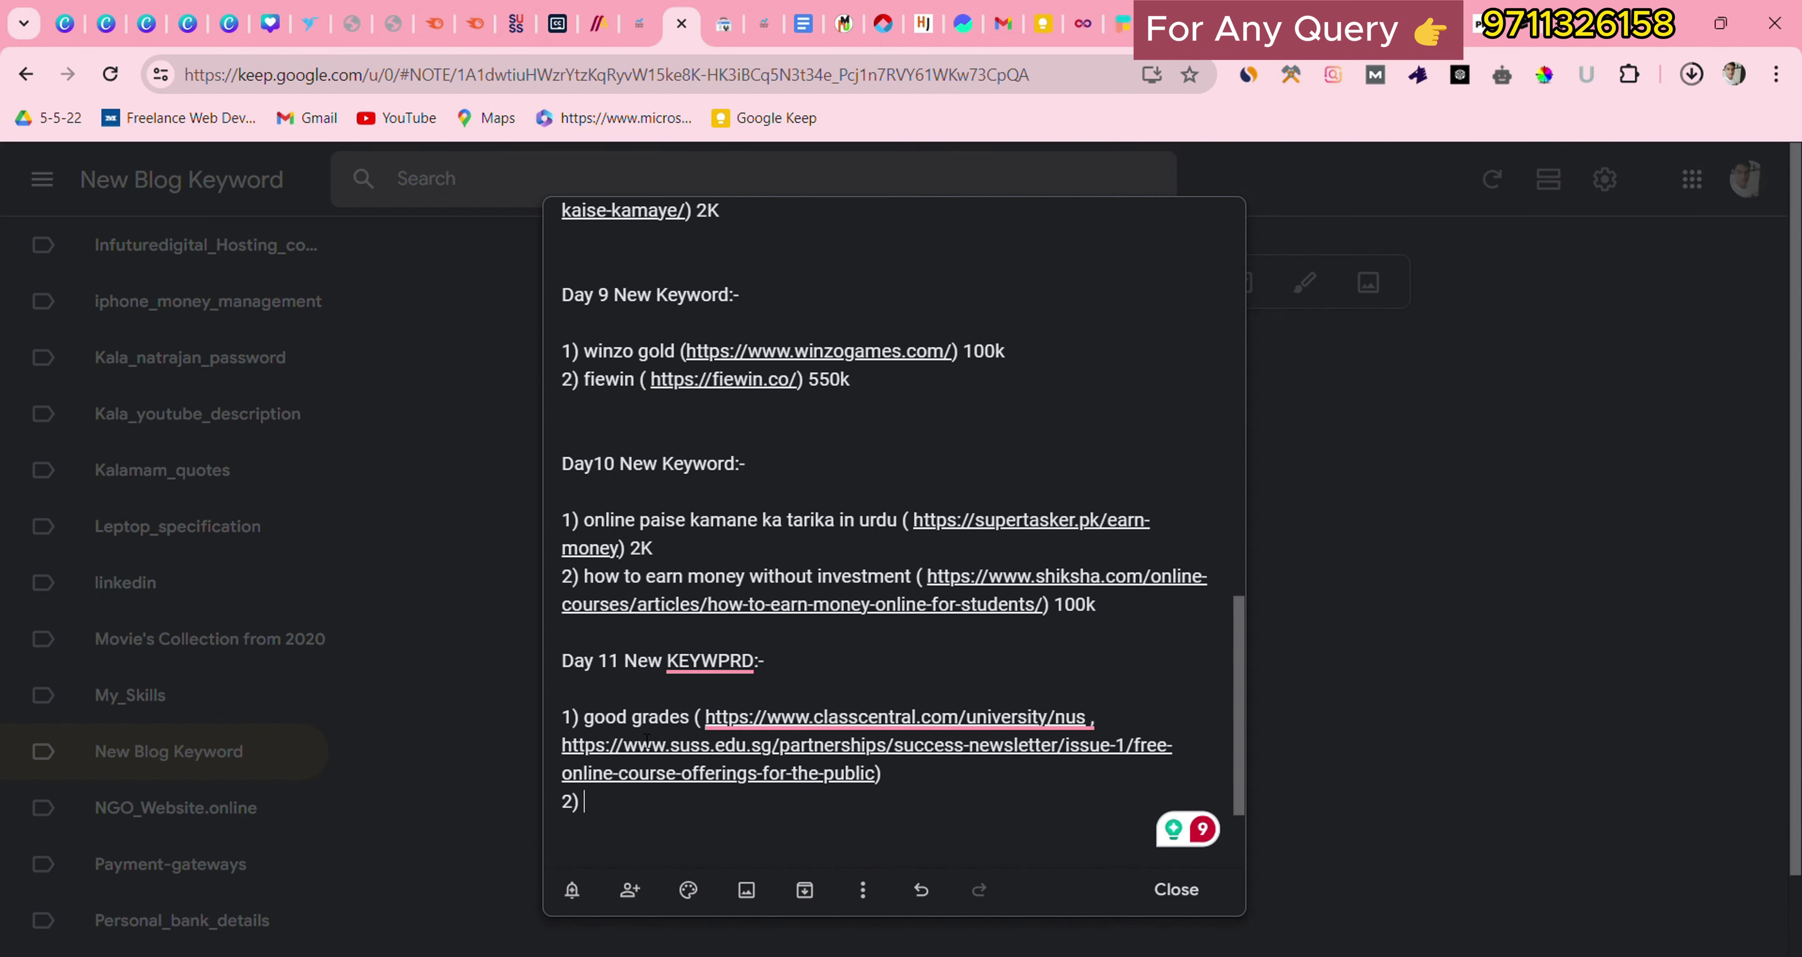
click(475, 23)
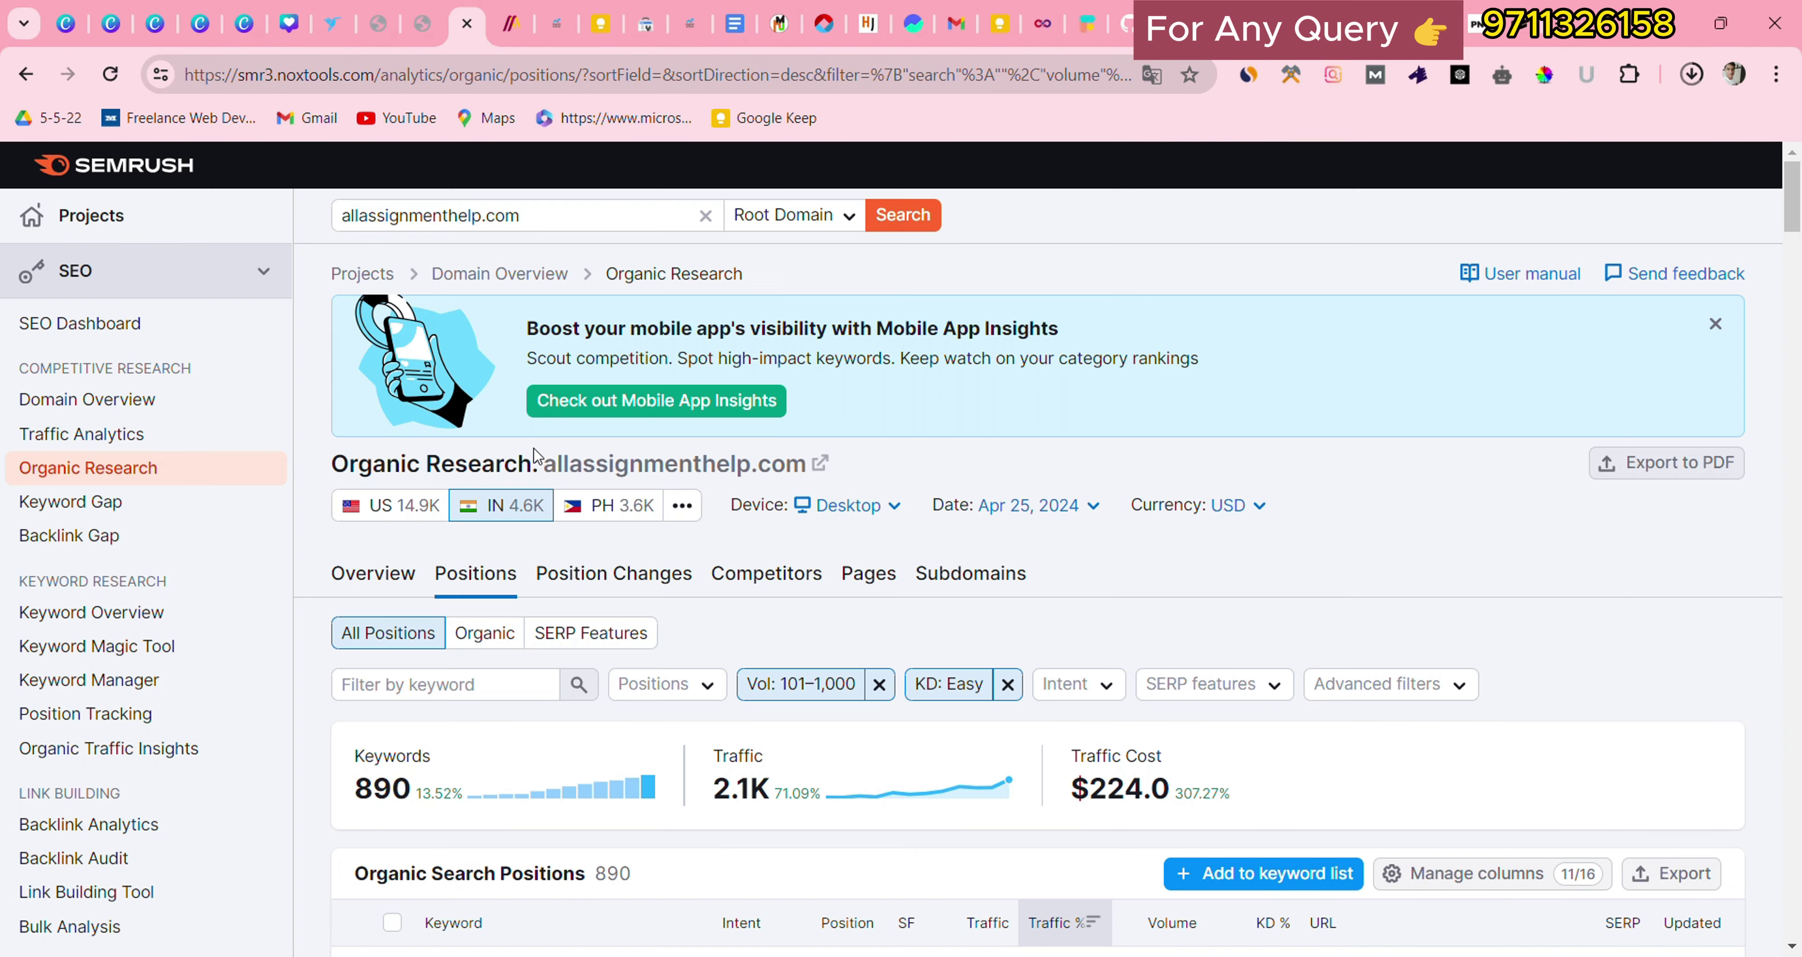
scroll(570, 553, down, 5)
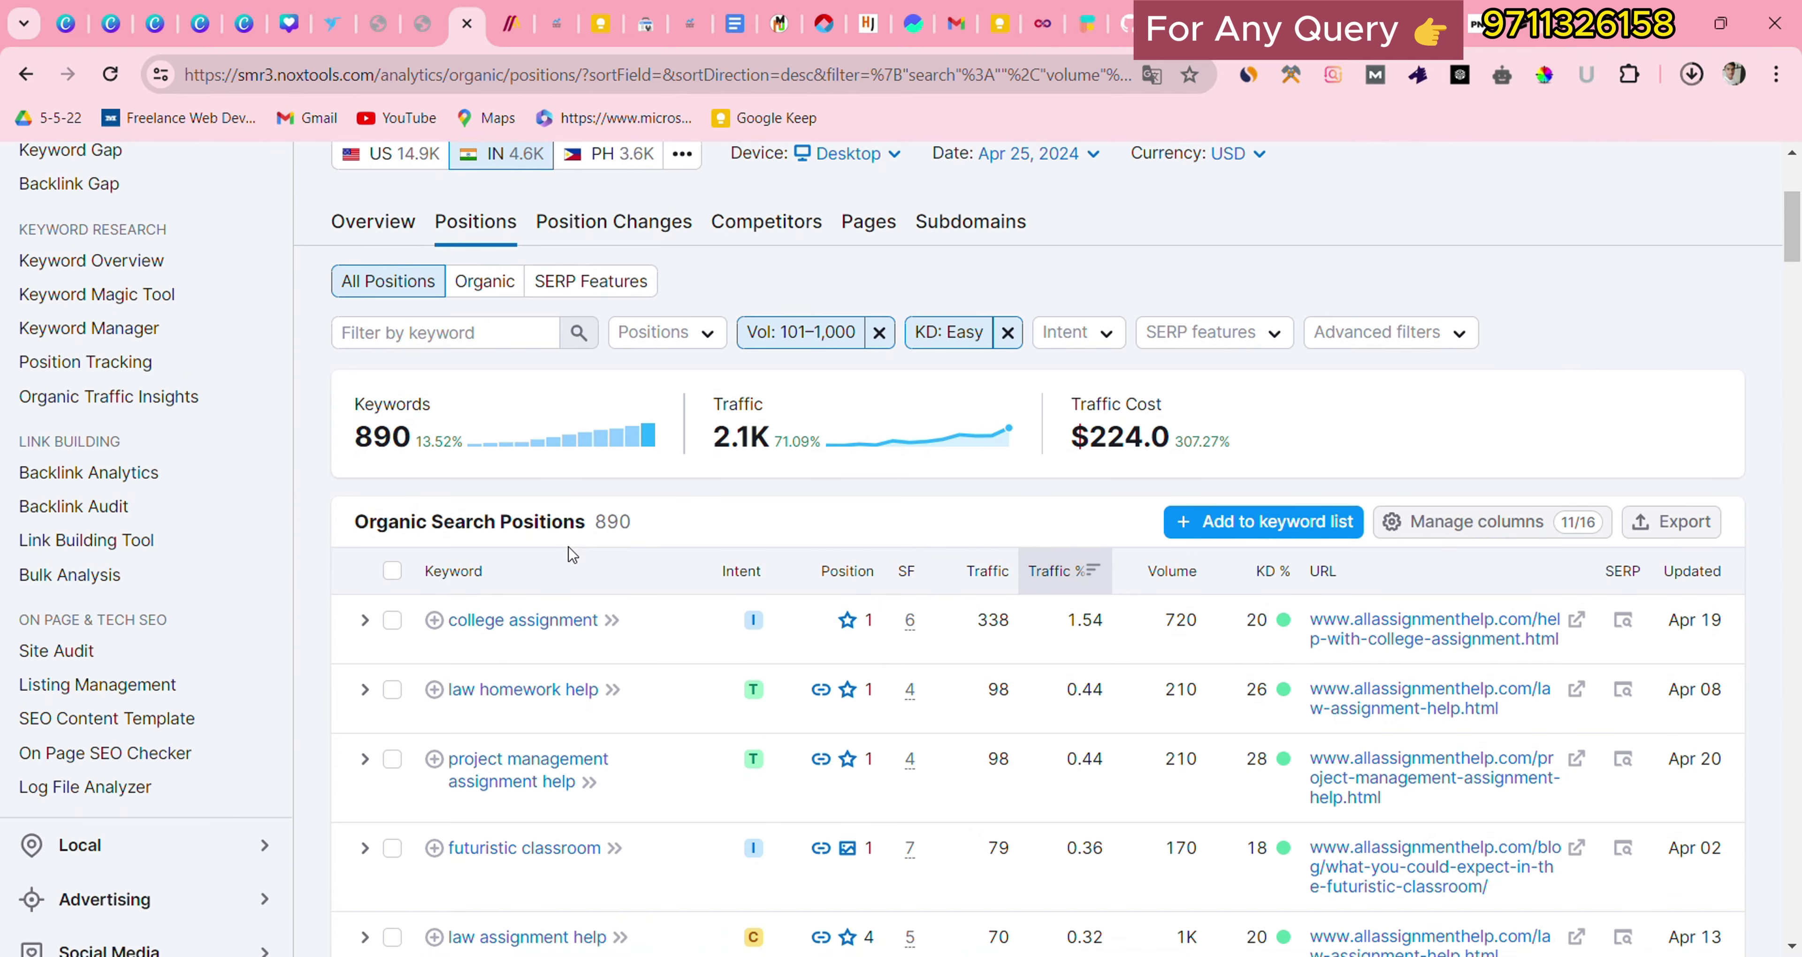
scroll(572, 554, down, 5)
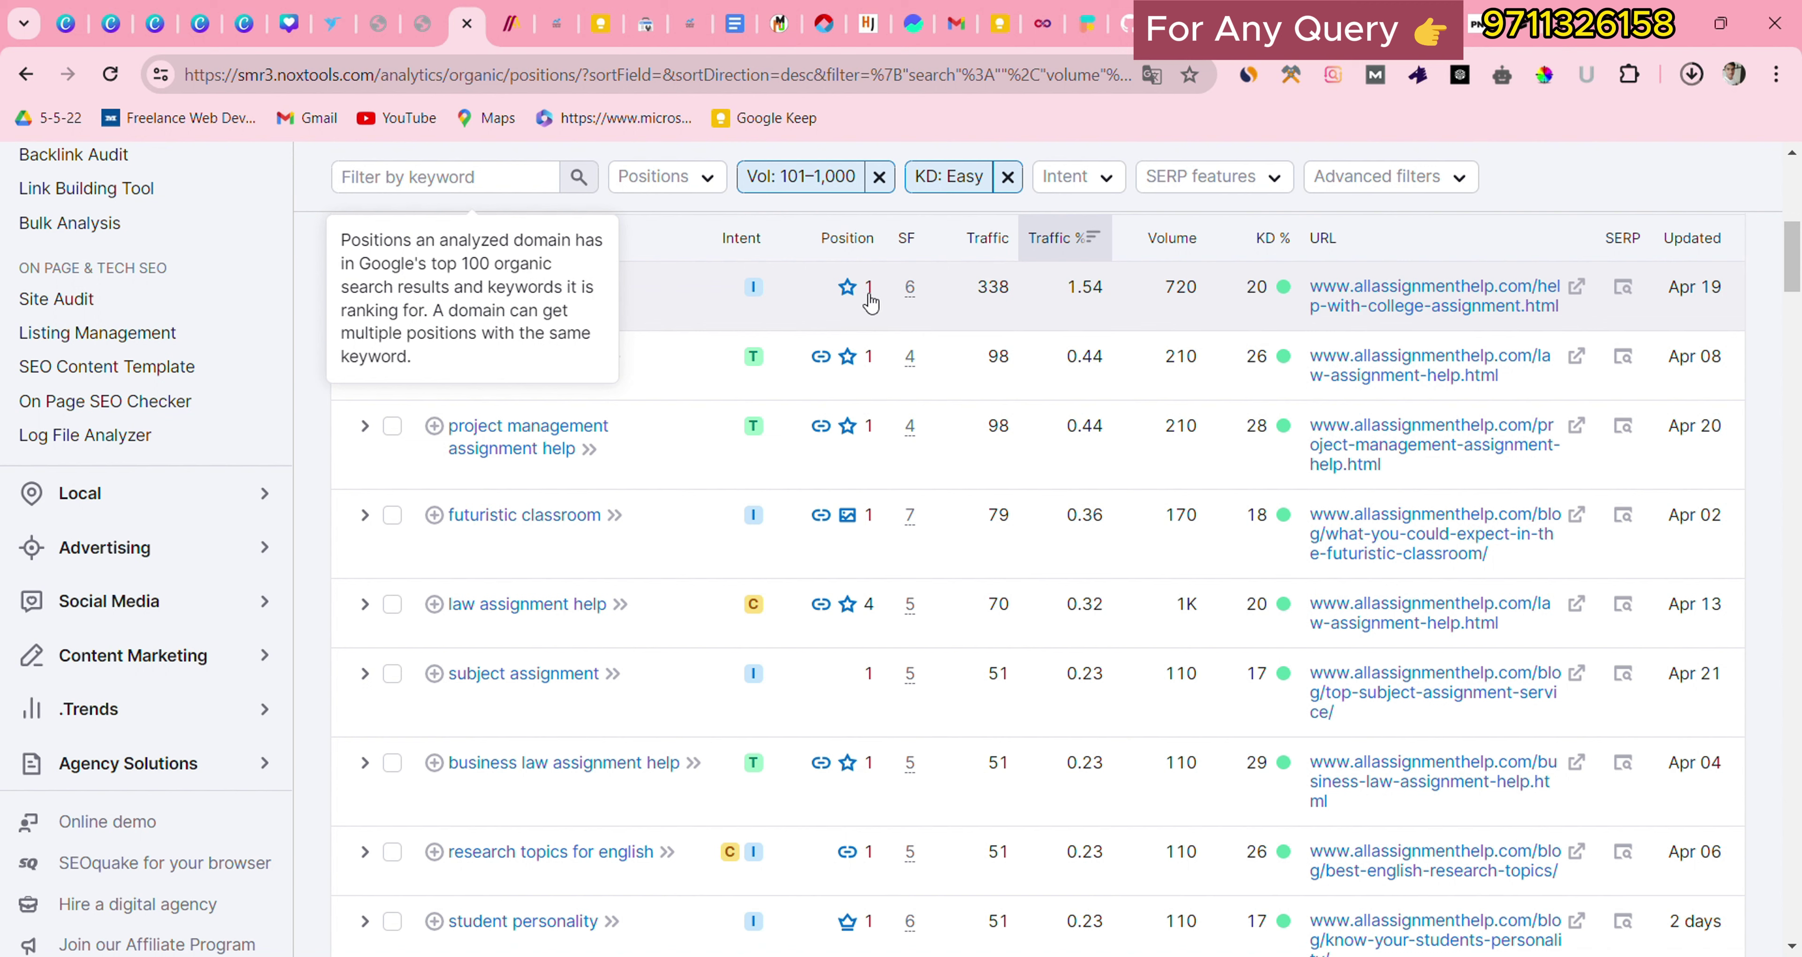
double_click(992, 288)
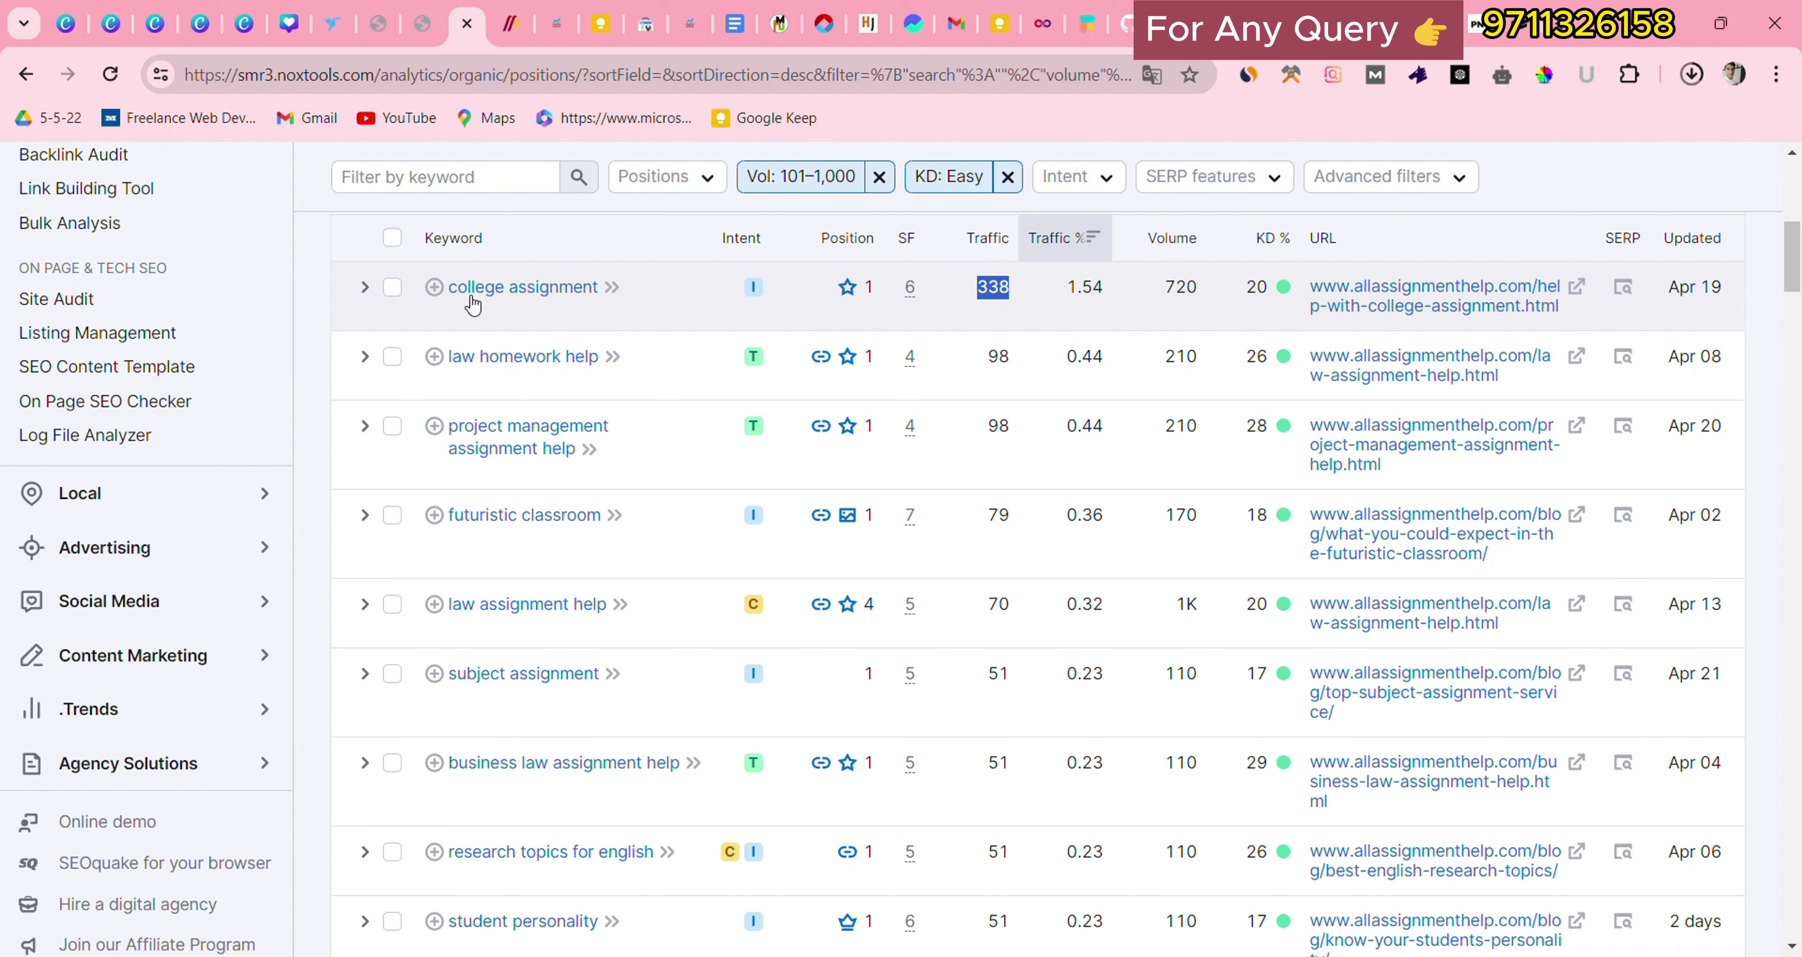
Step: Open the keyword overview for "college assignment" and expand its month-by-month ranked URLs in the positions list
click(500, 300)
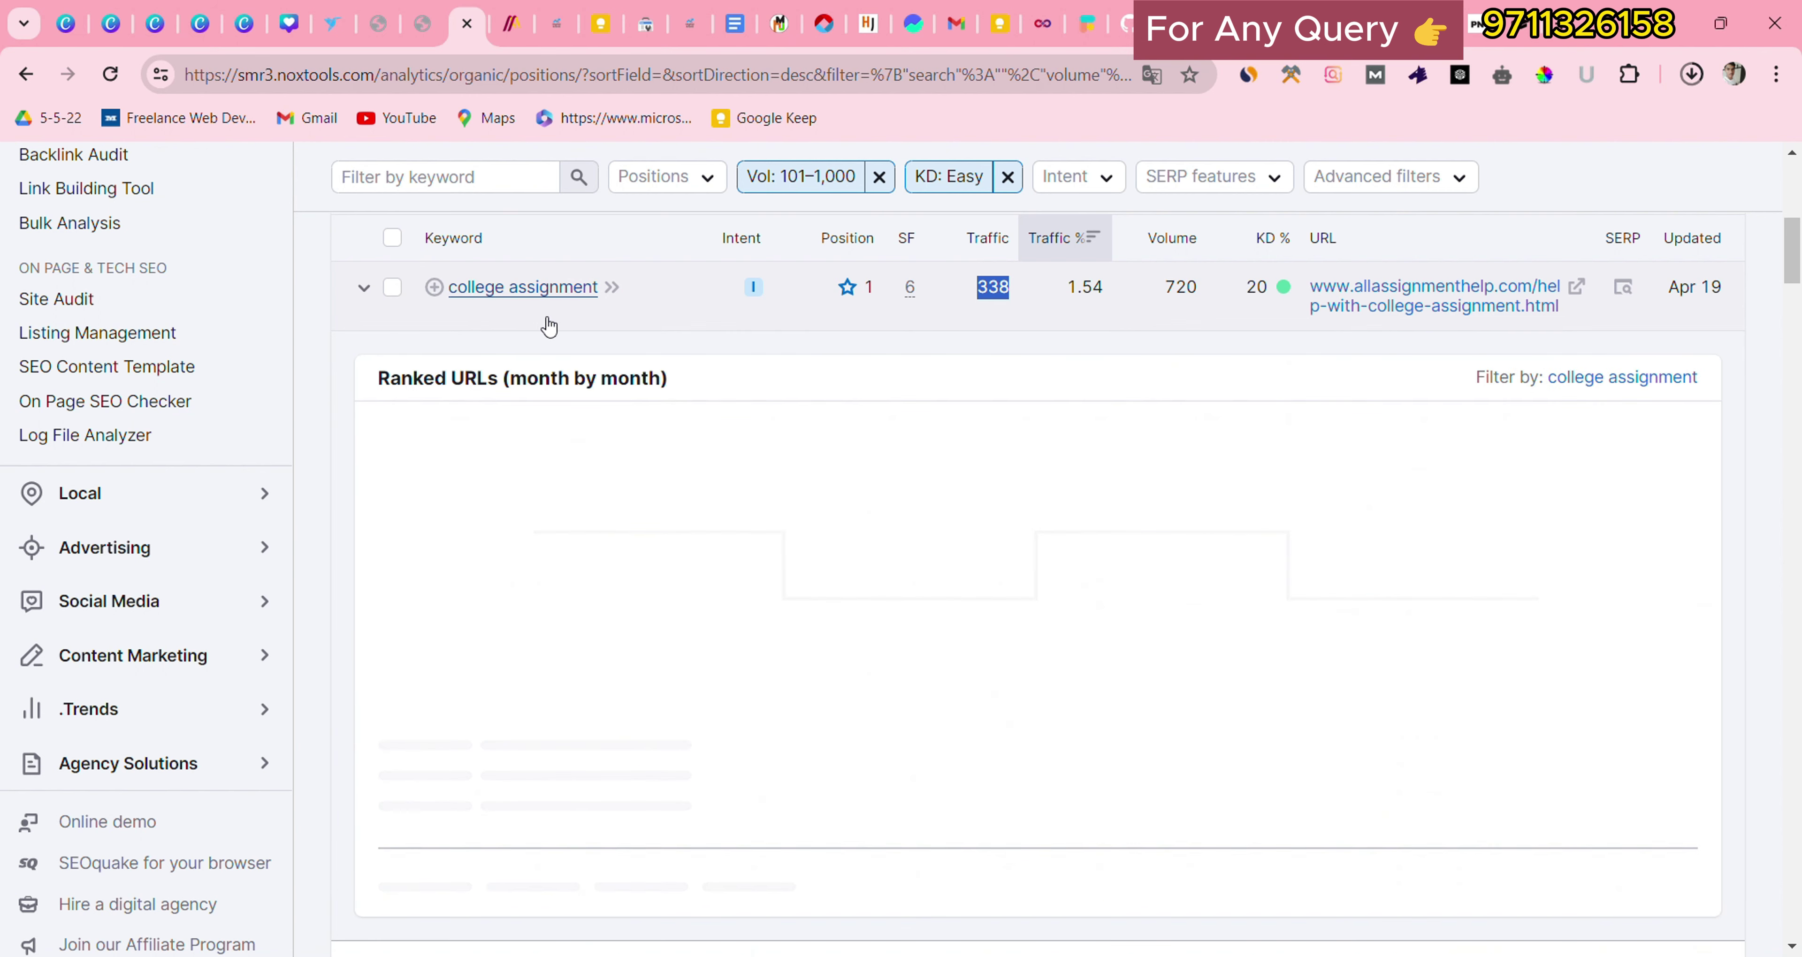
click(498, 21)
click(456, 23)
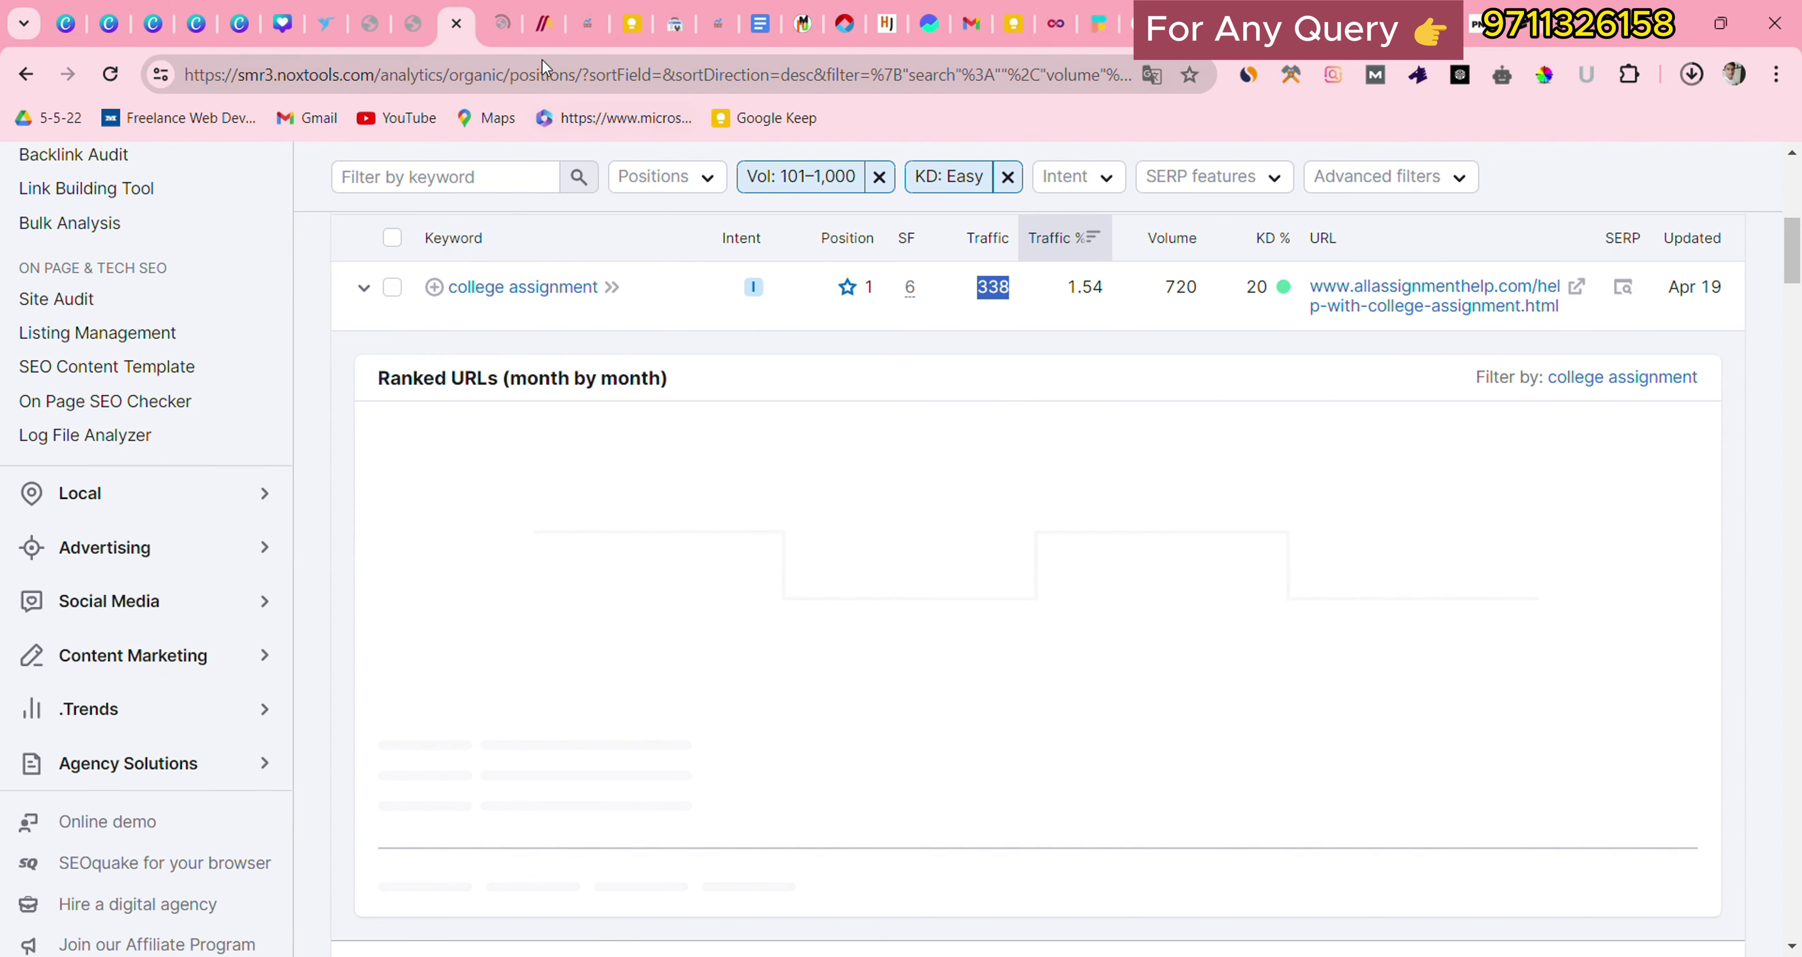
click(498, 21)
click(456, 23)
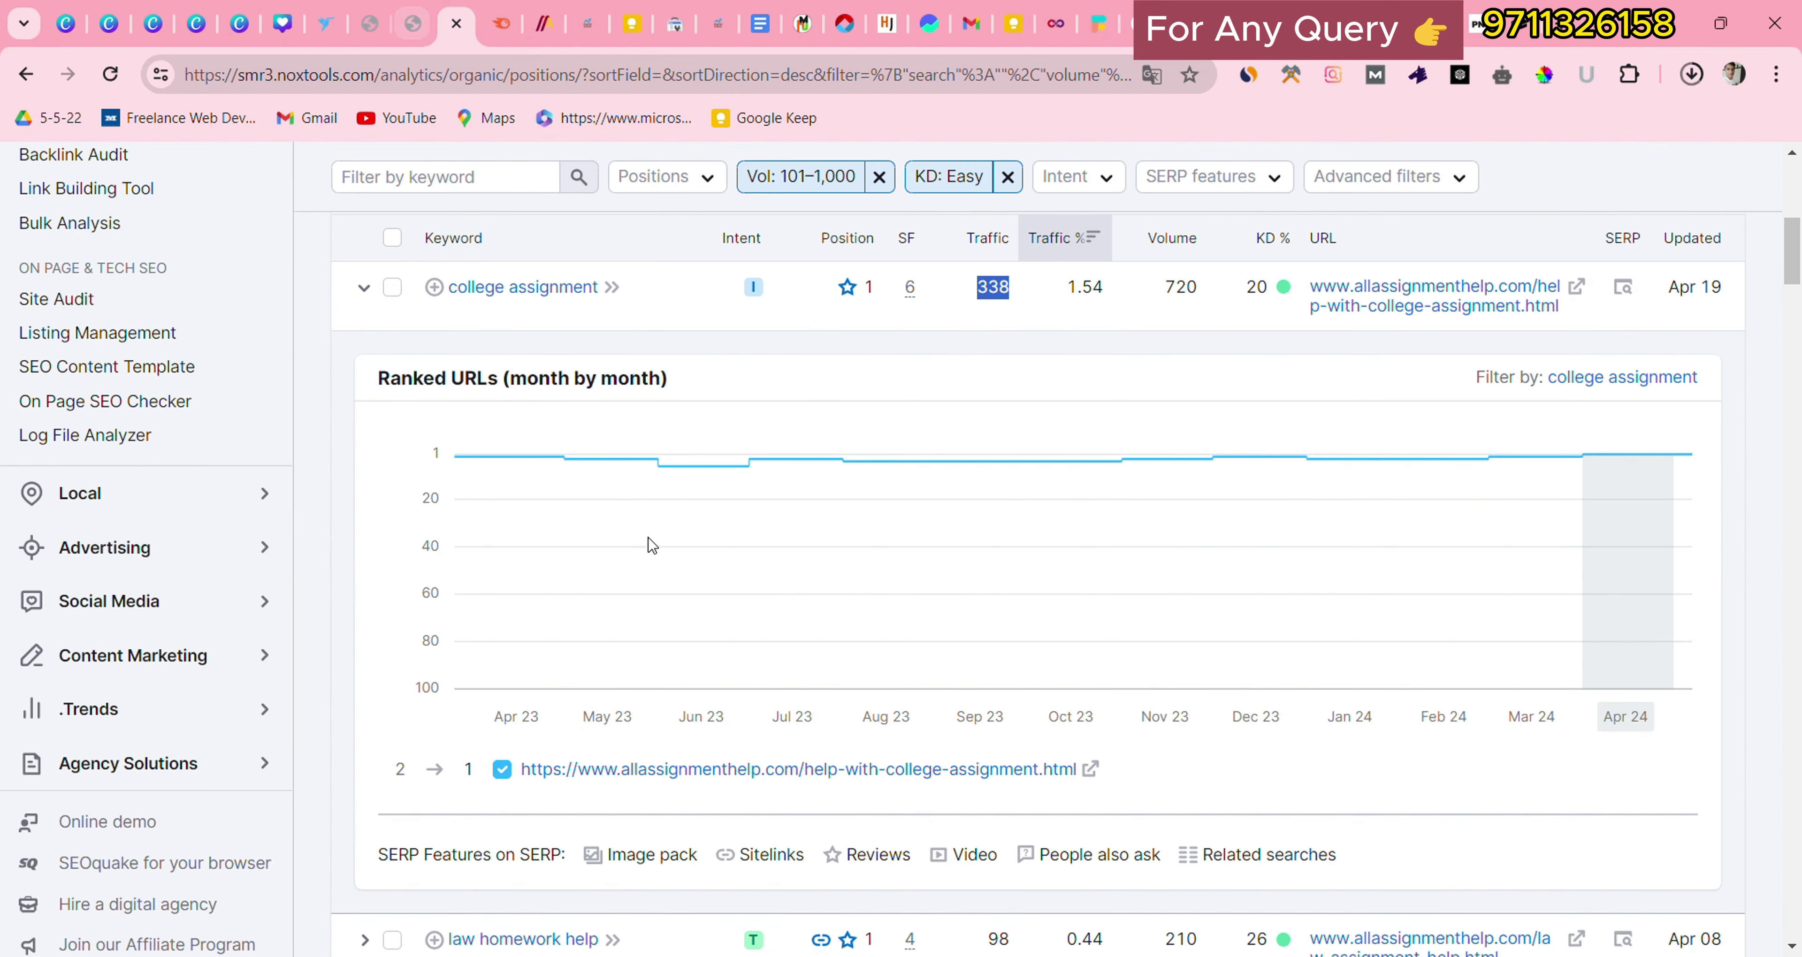
scroll(650, 542, up, 4)
scroll(651, 542, up, 3)
scroll(650, 542, down, 7)
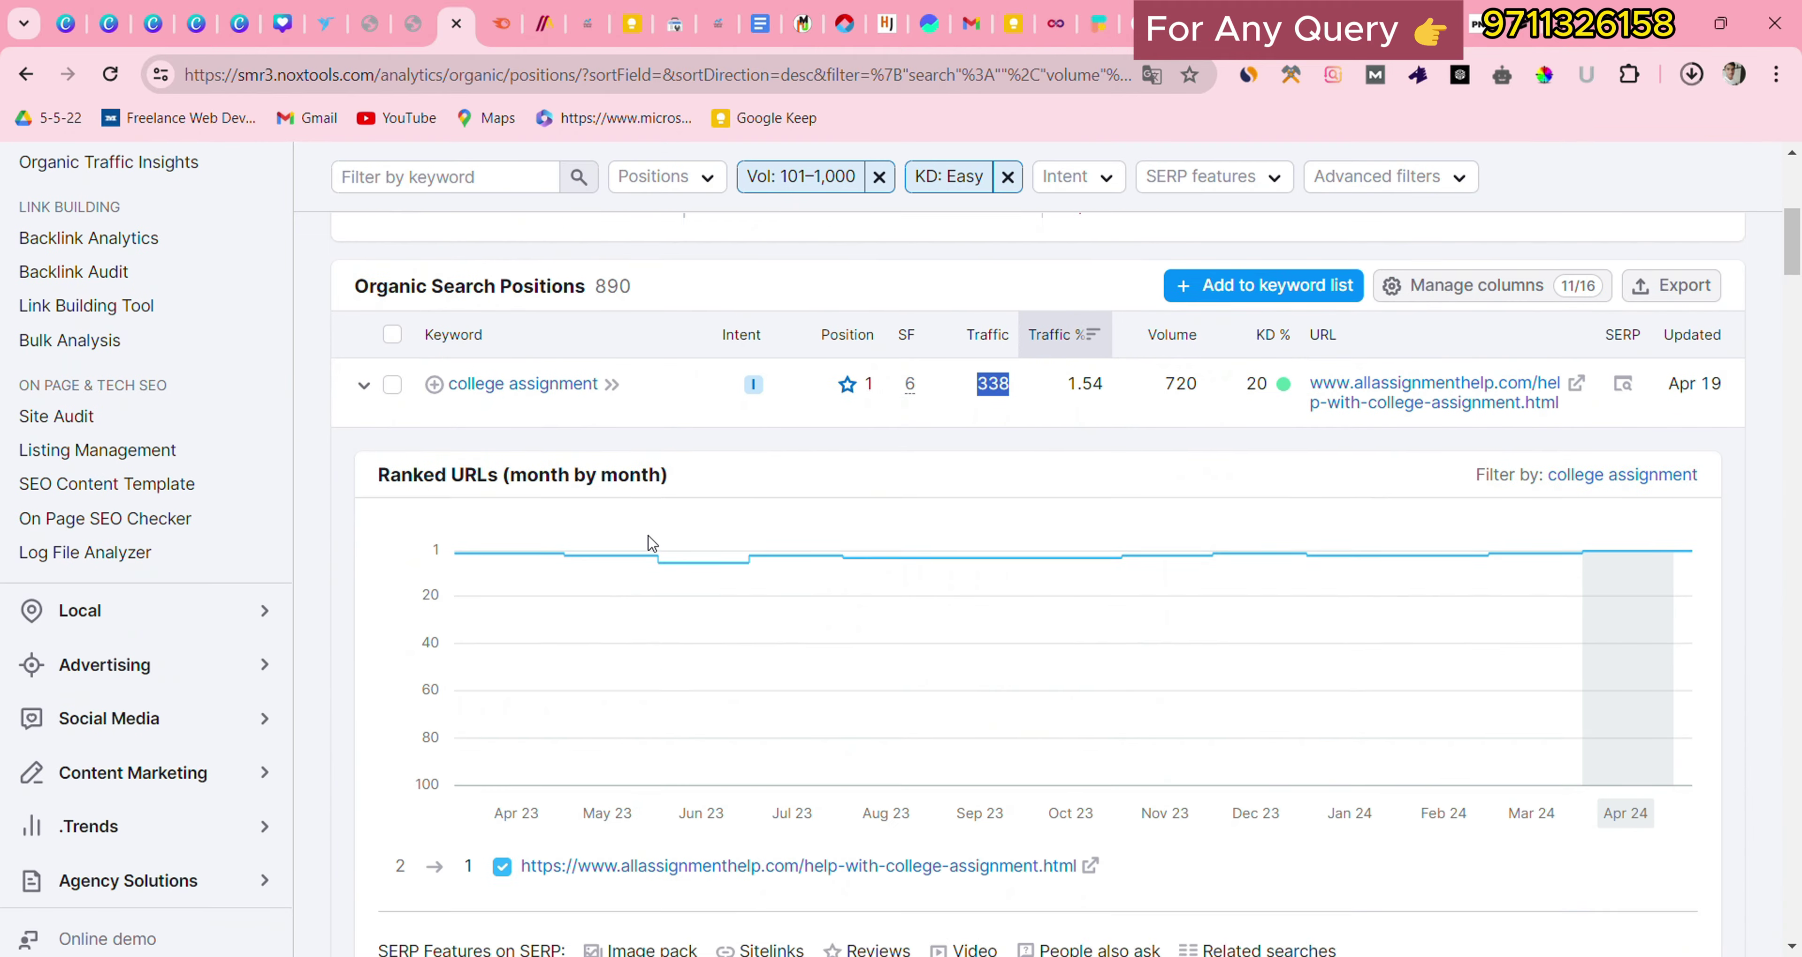
scroll(650, 543, down, 3)
key(ctrl+Tab)
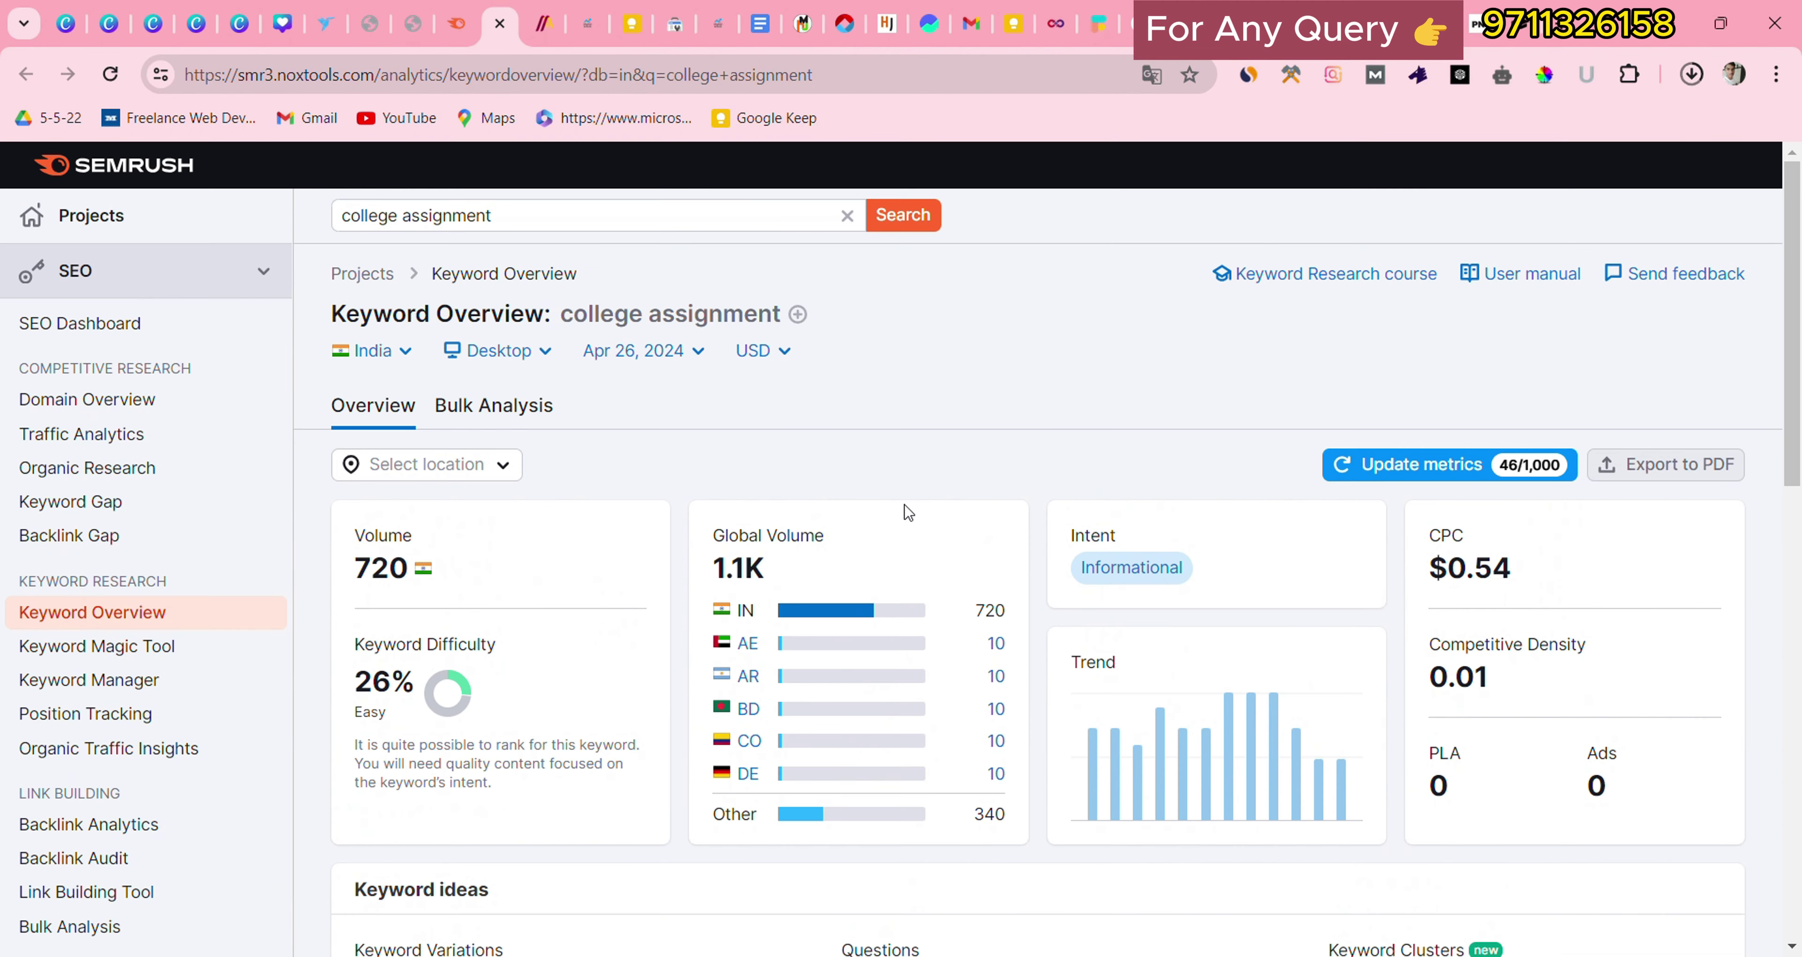
Step: Open the first two pages listed in the SERP Analysis for "college assignment" in separate browser tabs
triple_click(522, 220)
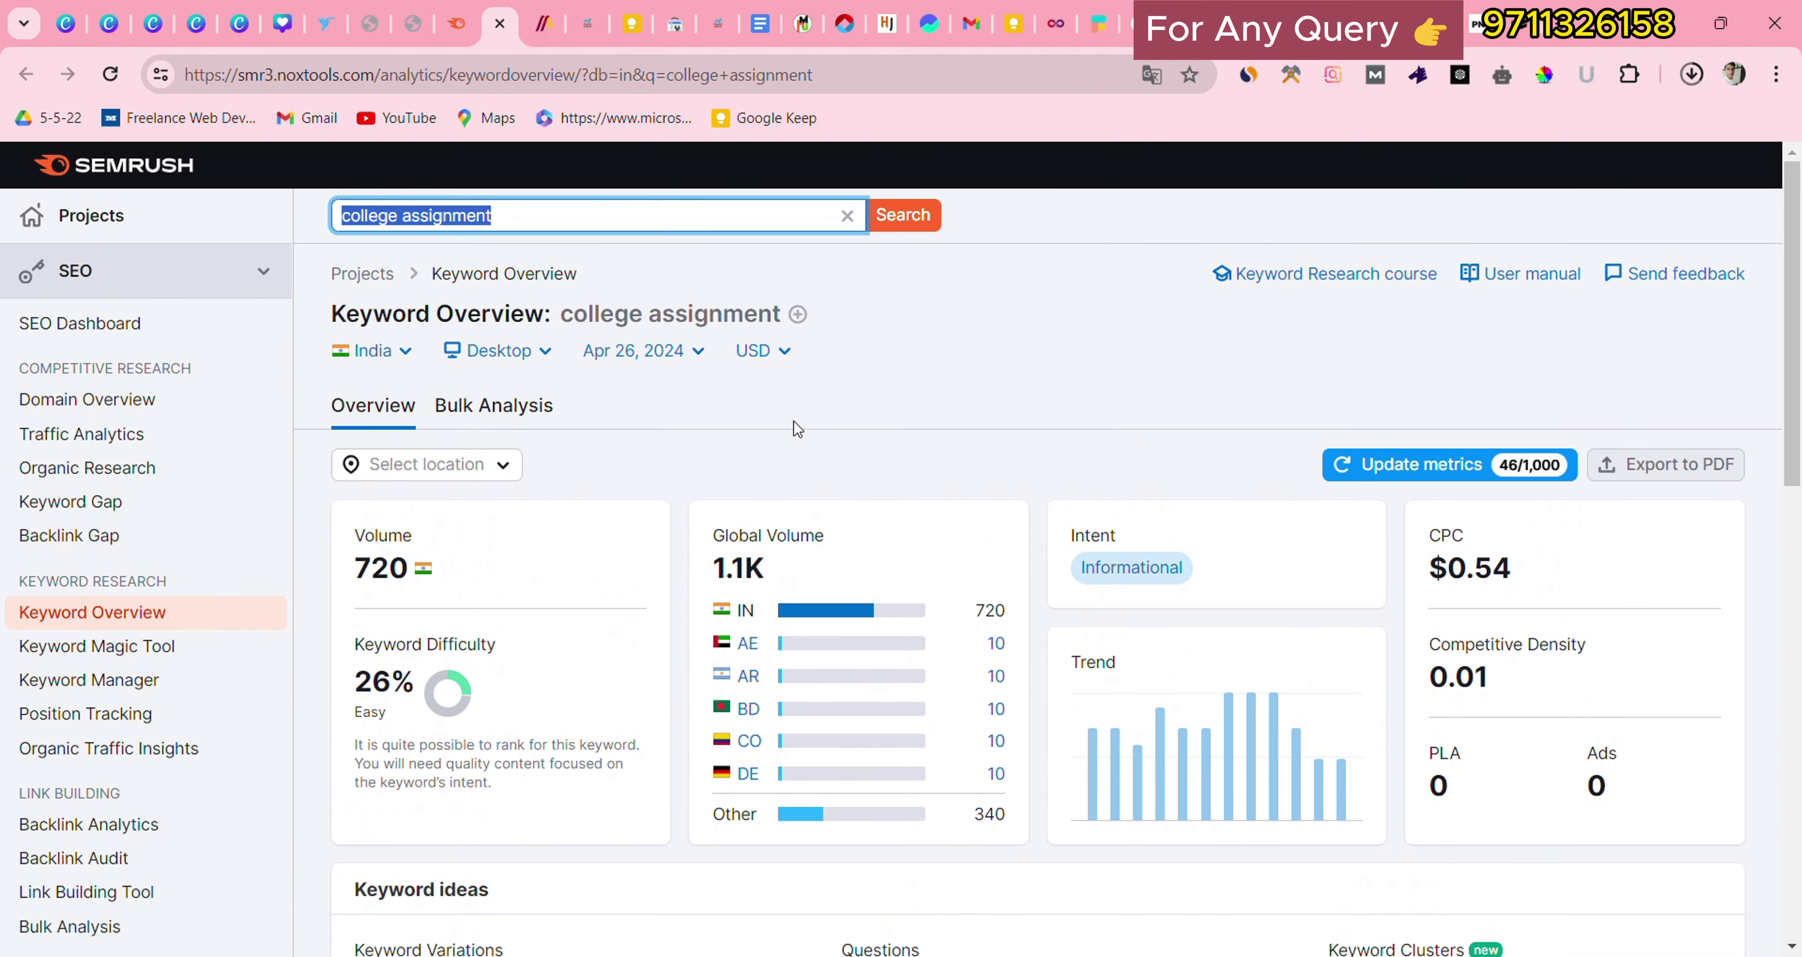
scroll(793, 423, down, 7)
scroll(759, 514, down, 7)
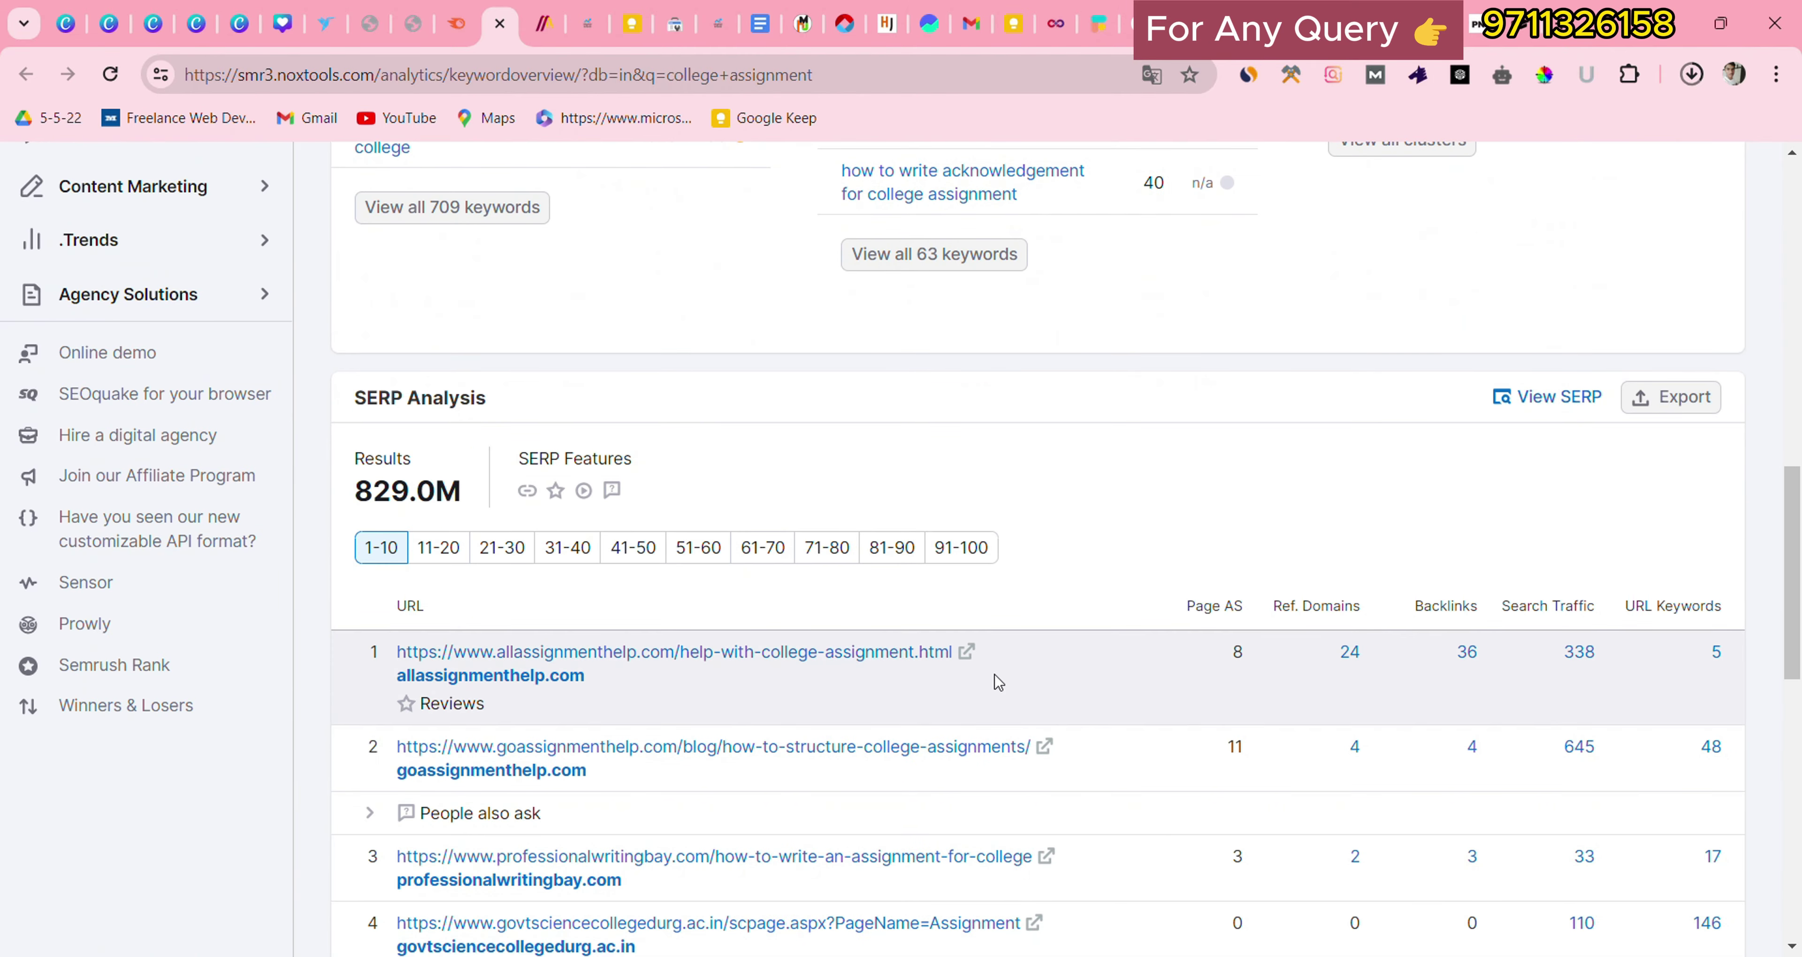
middle_click(969, 661)
middle_click(1045, 746)
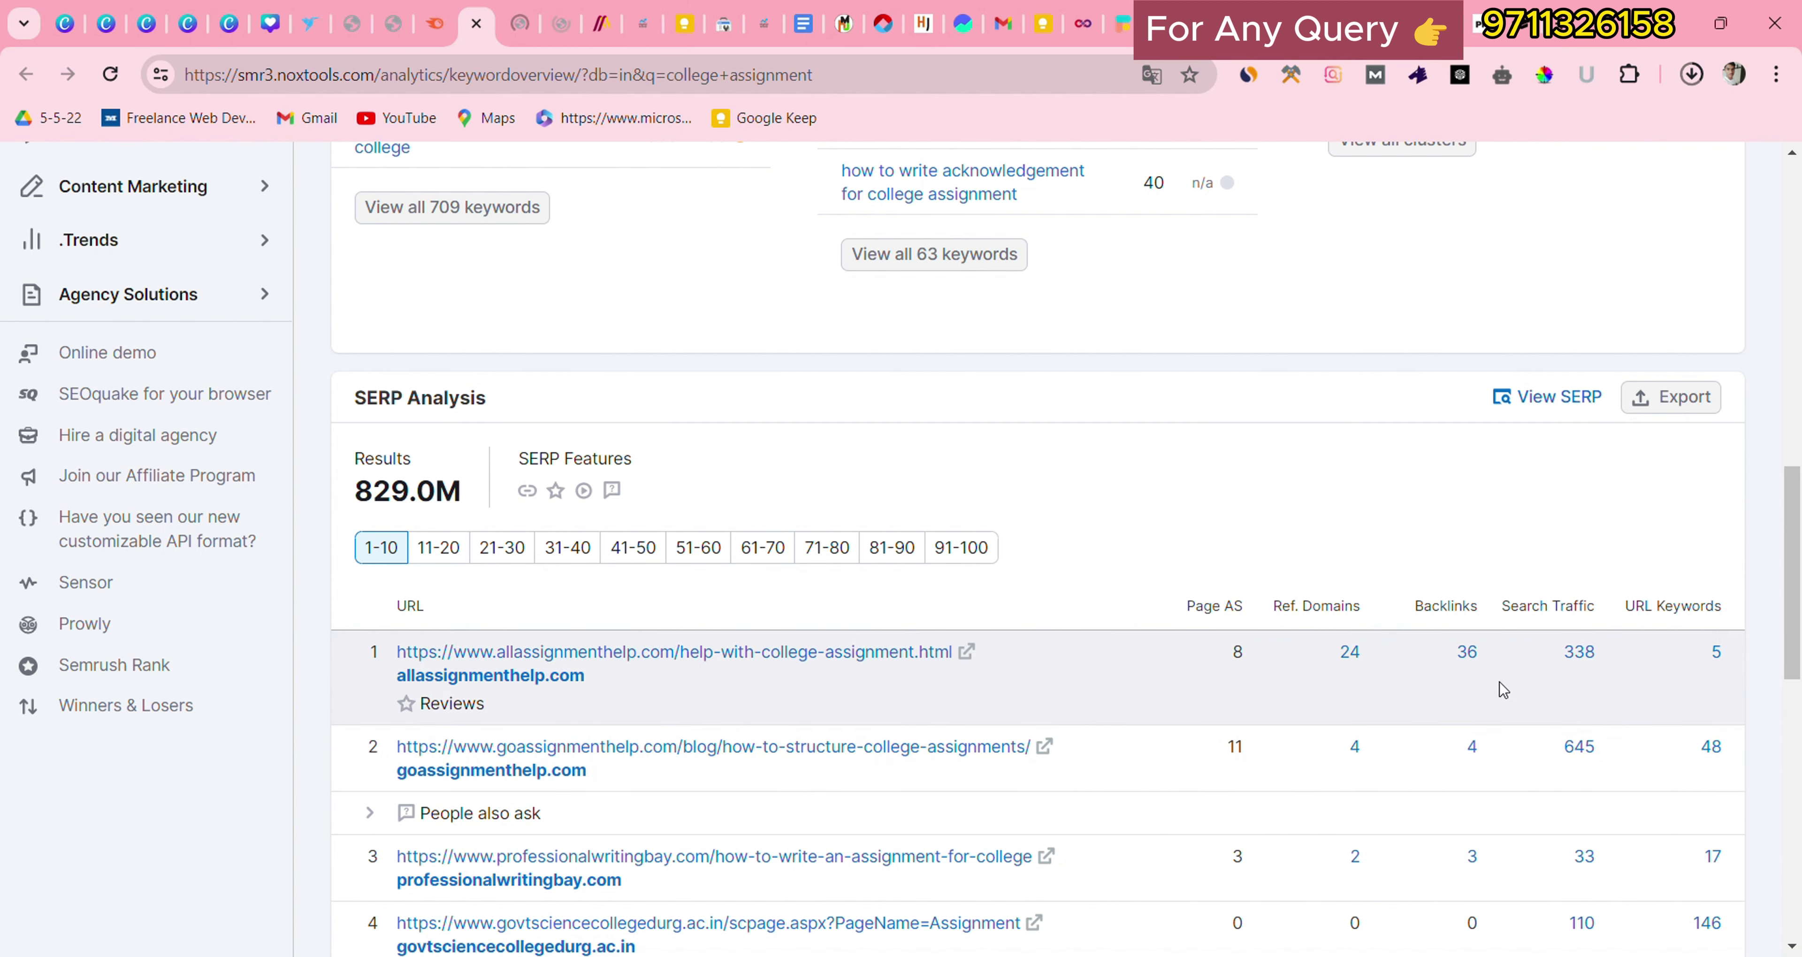
Step: Compare the backlink counts of the two top-ranking pages in the SERP Analysis
double_click(1466, 652)
click(1448, 694)
double_click(1472, 747)
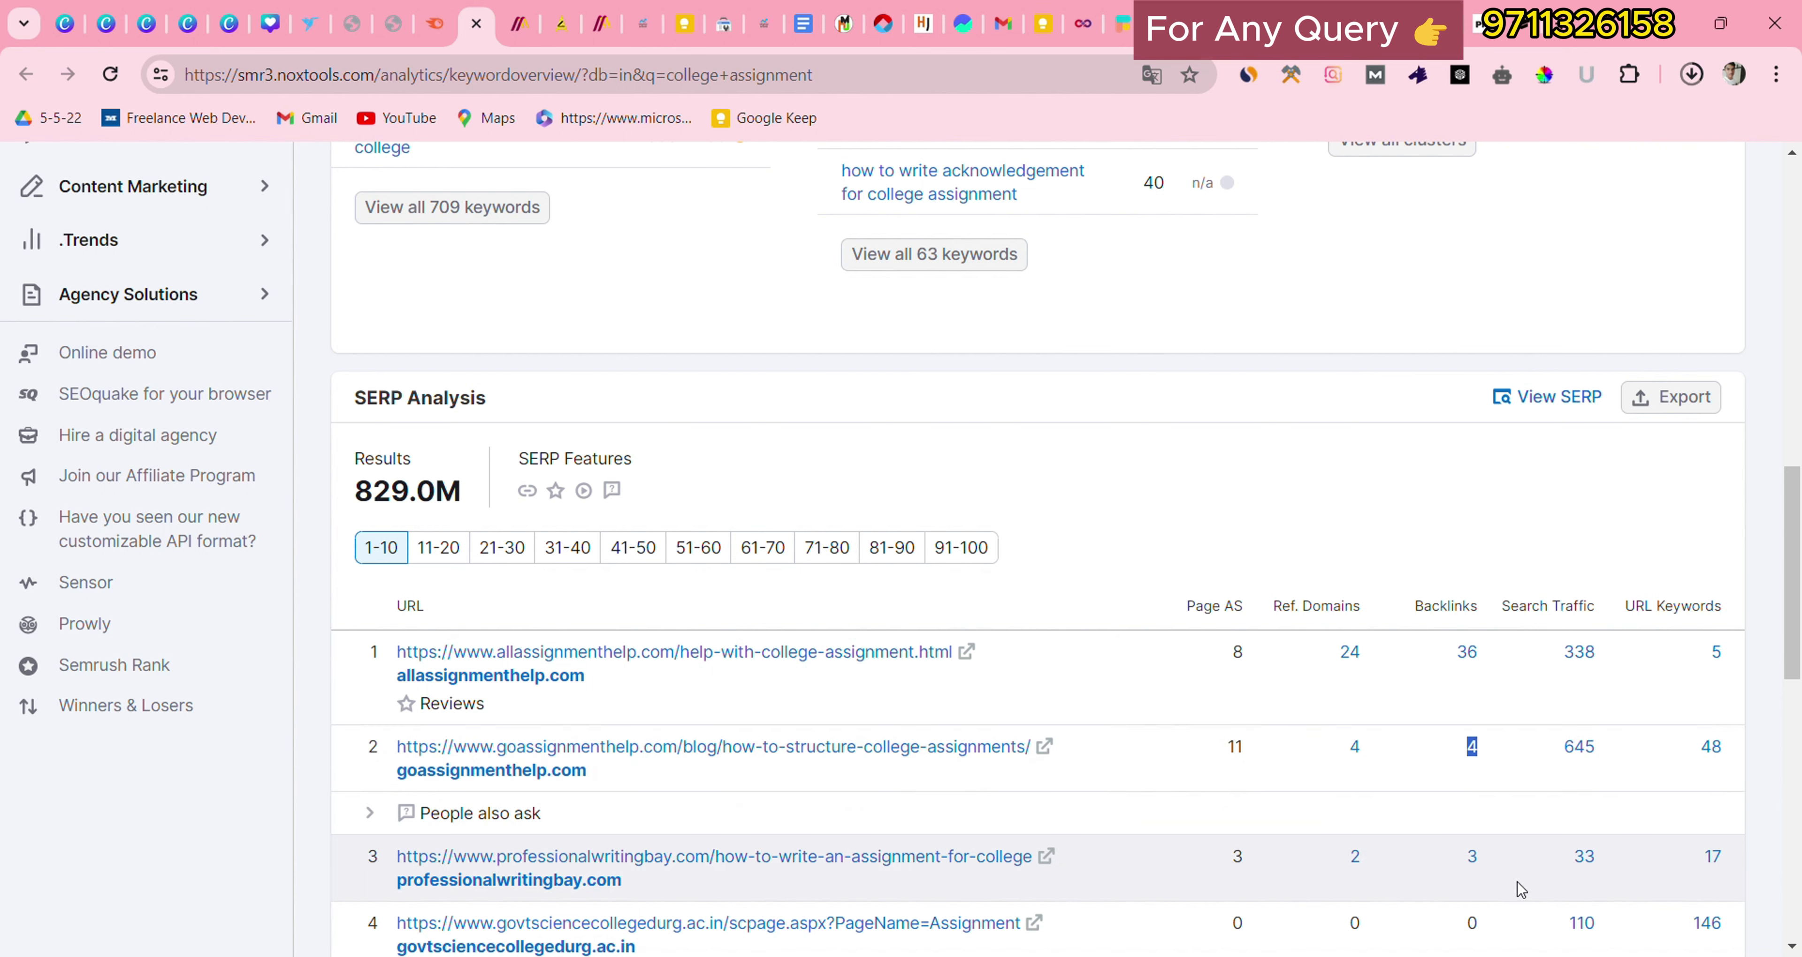
Step: Examine the featured posts, their headings, images and excerpts on the allassignmenthelp.com blog page
click(600, 24)
scroll(710, 510, down, 2)
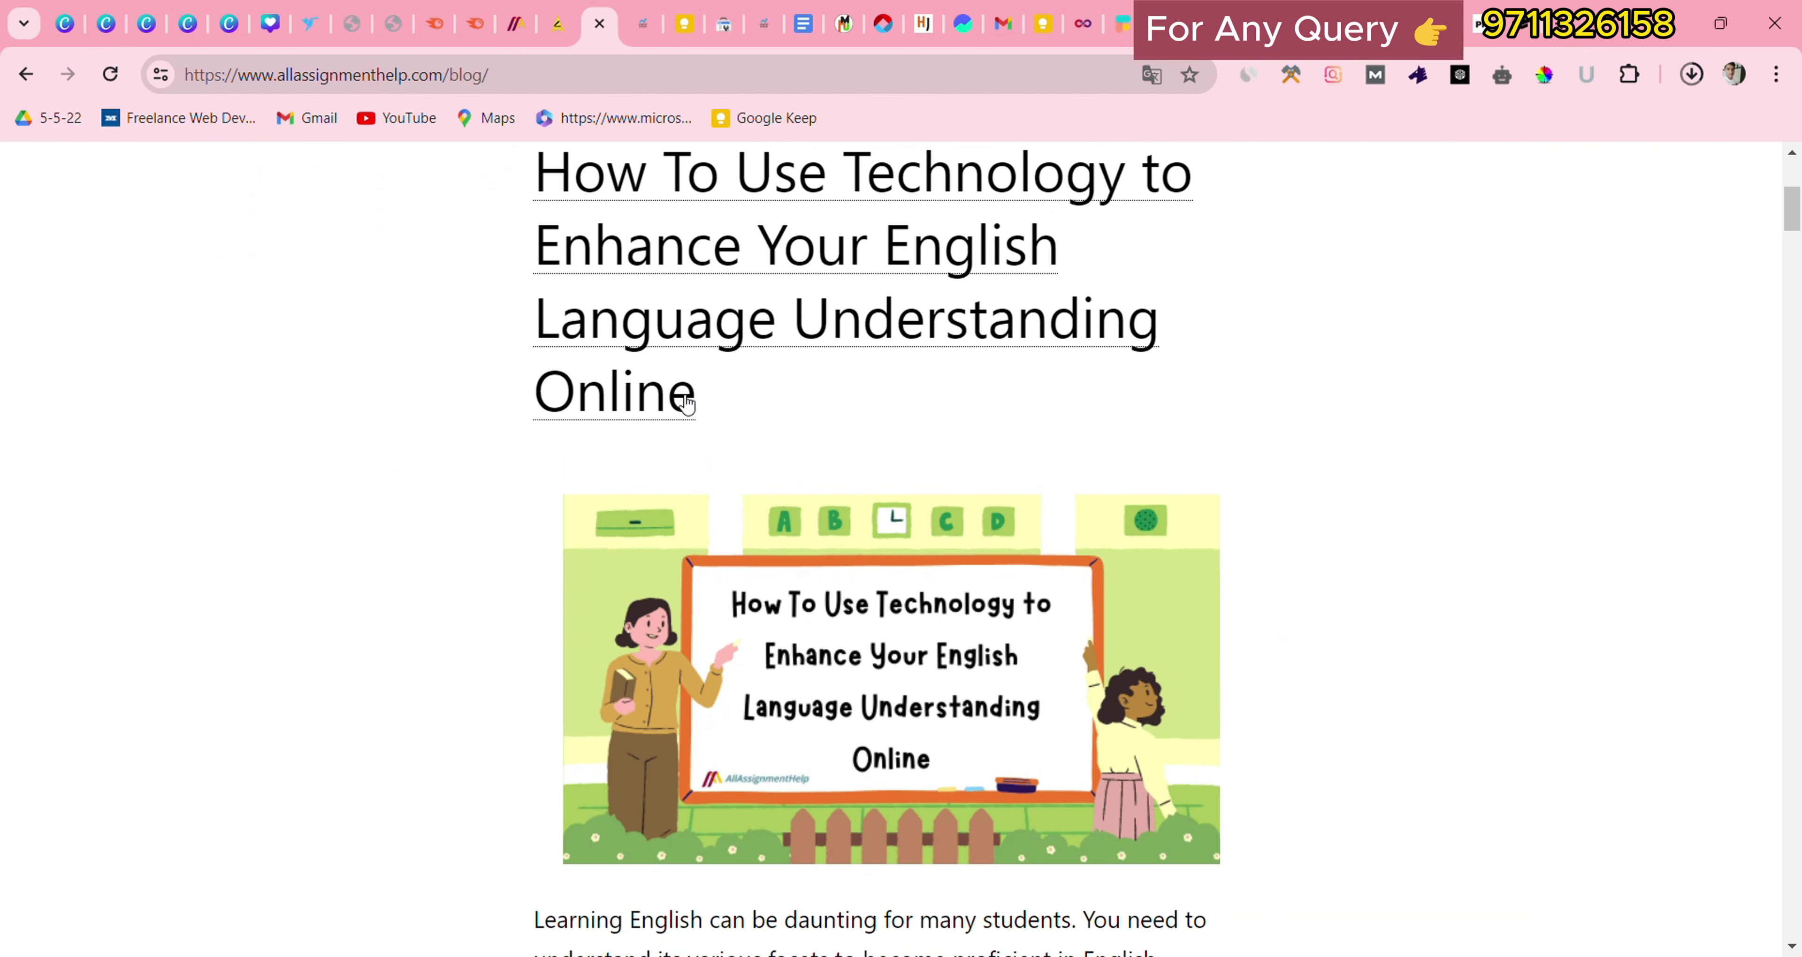
scroll(735, 559, down, 8)
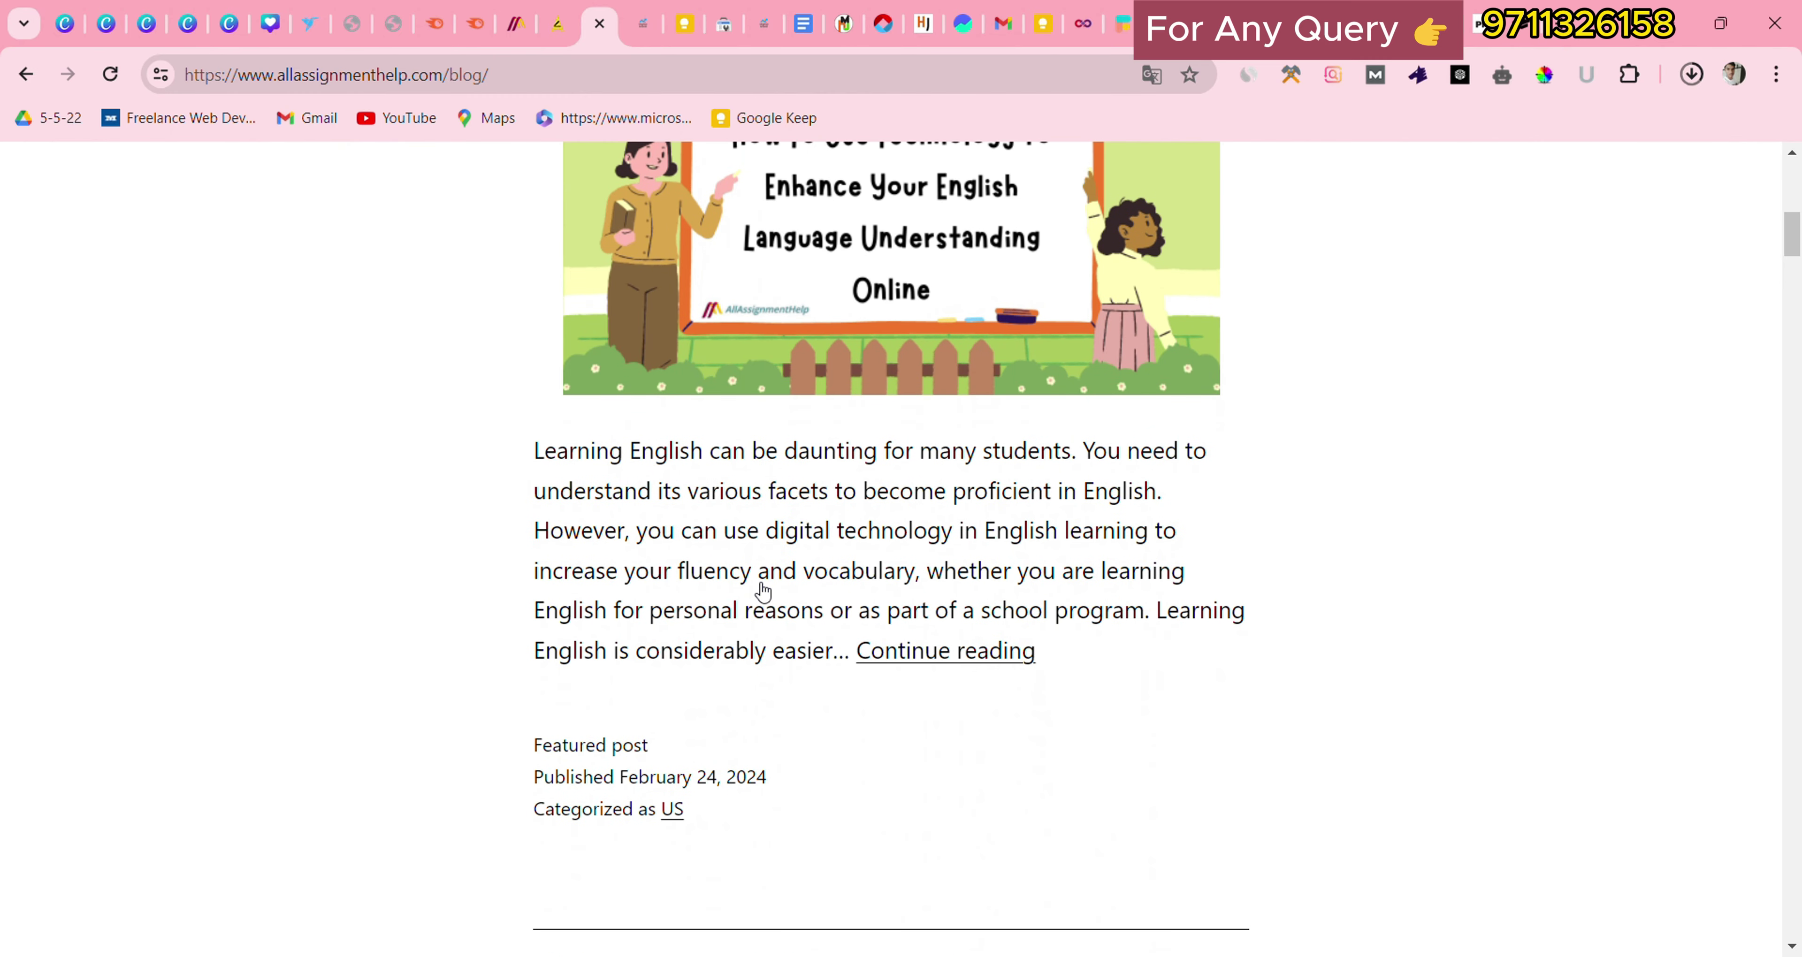
scroll(758, 602, down, 1)
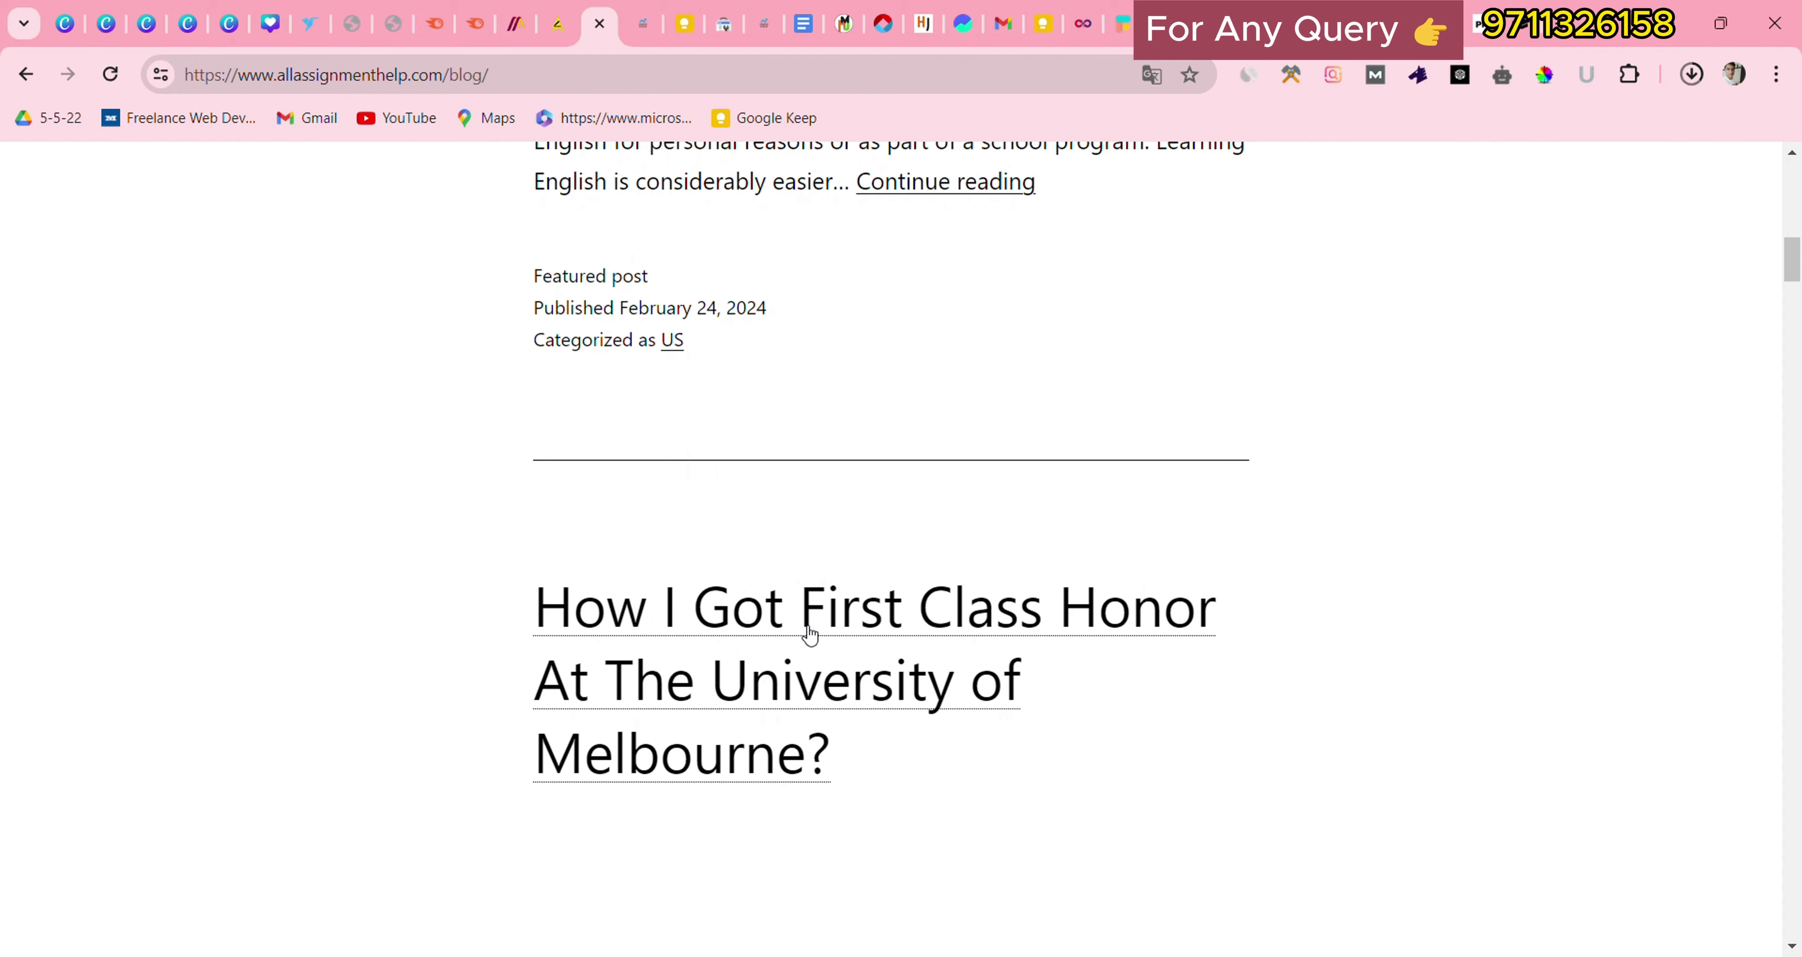
scroll(804, 634, down, 1)
scroll(783, 622, up, 9)
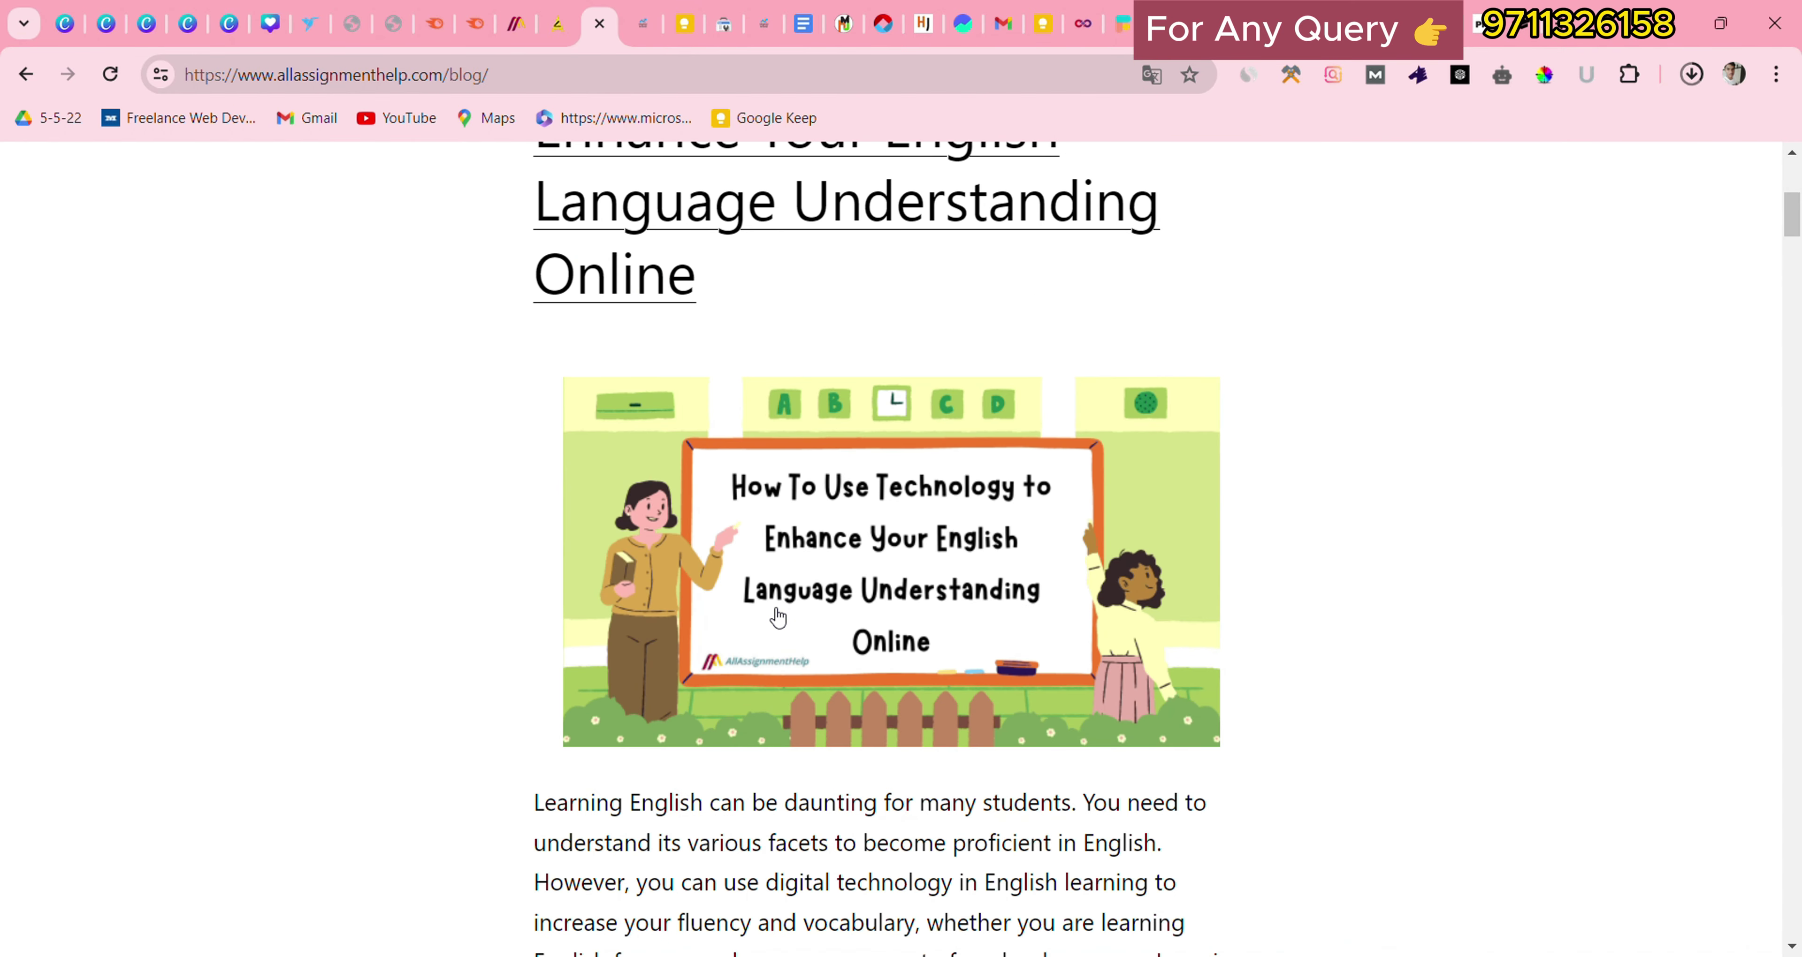
scroll(941, 314, down, 7)
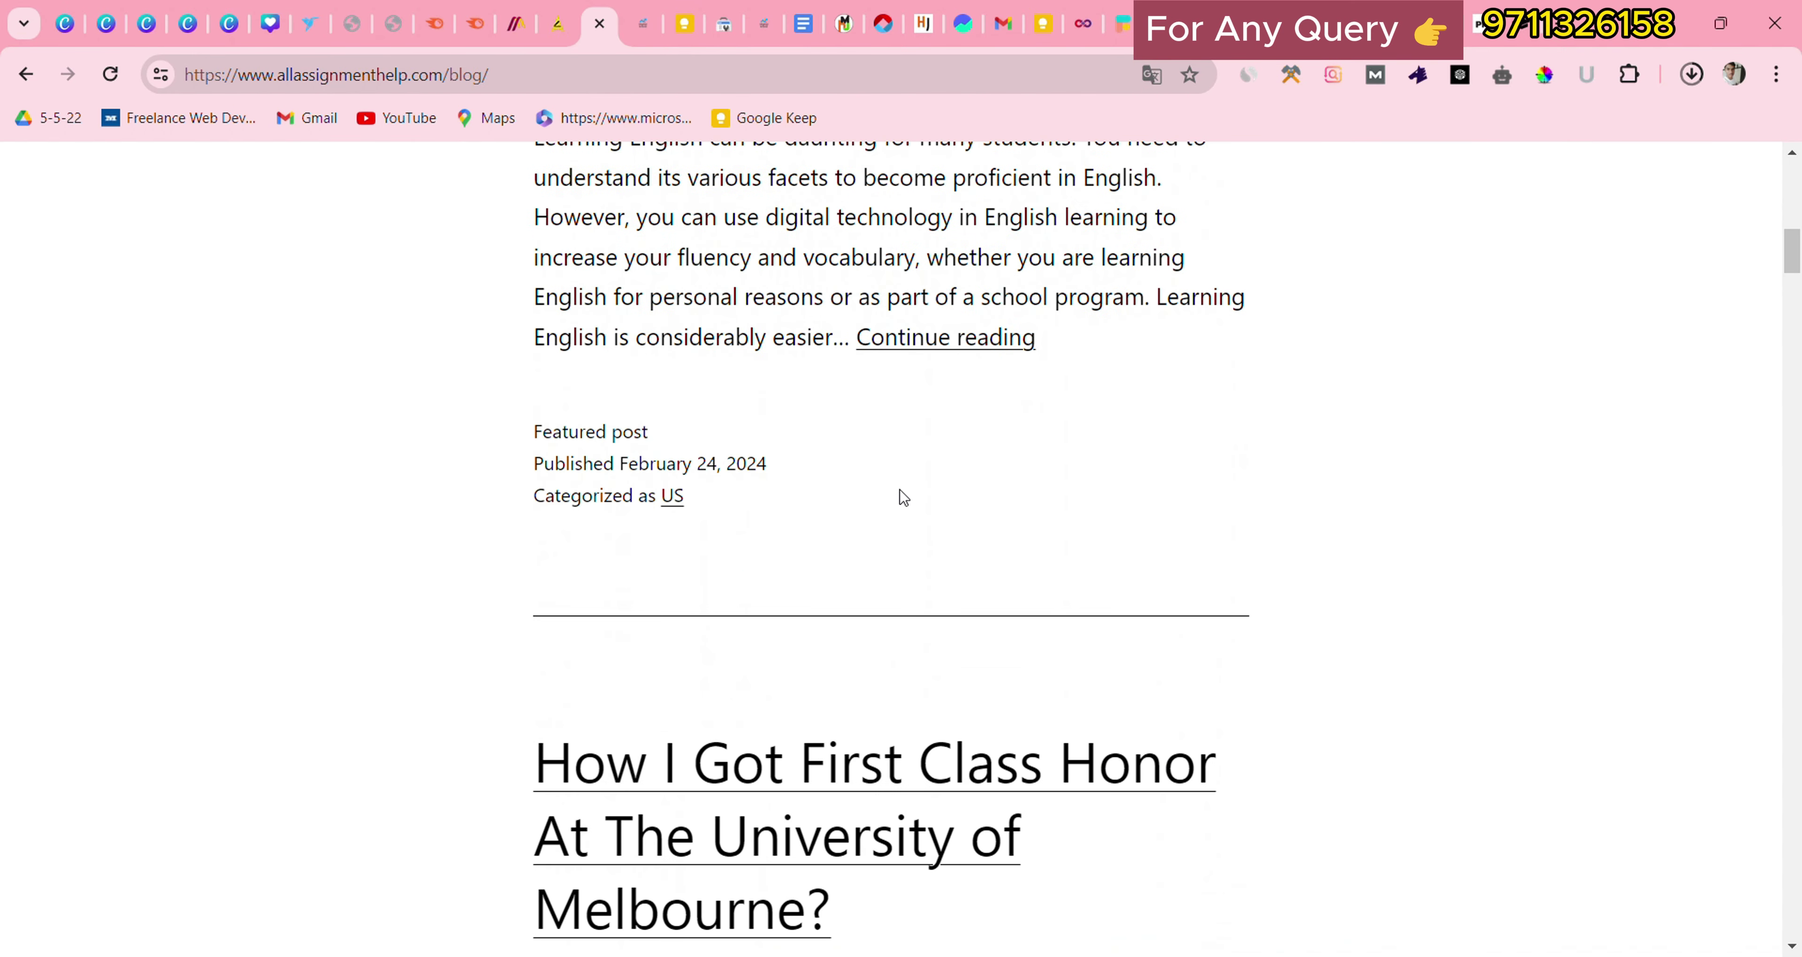
scroll(876, 527, down, 8)
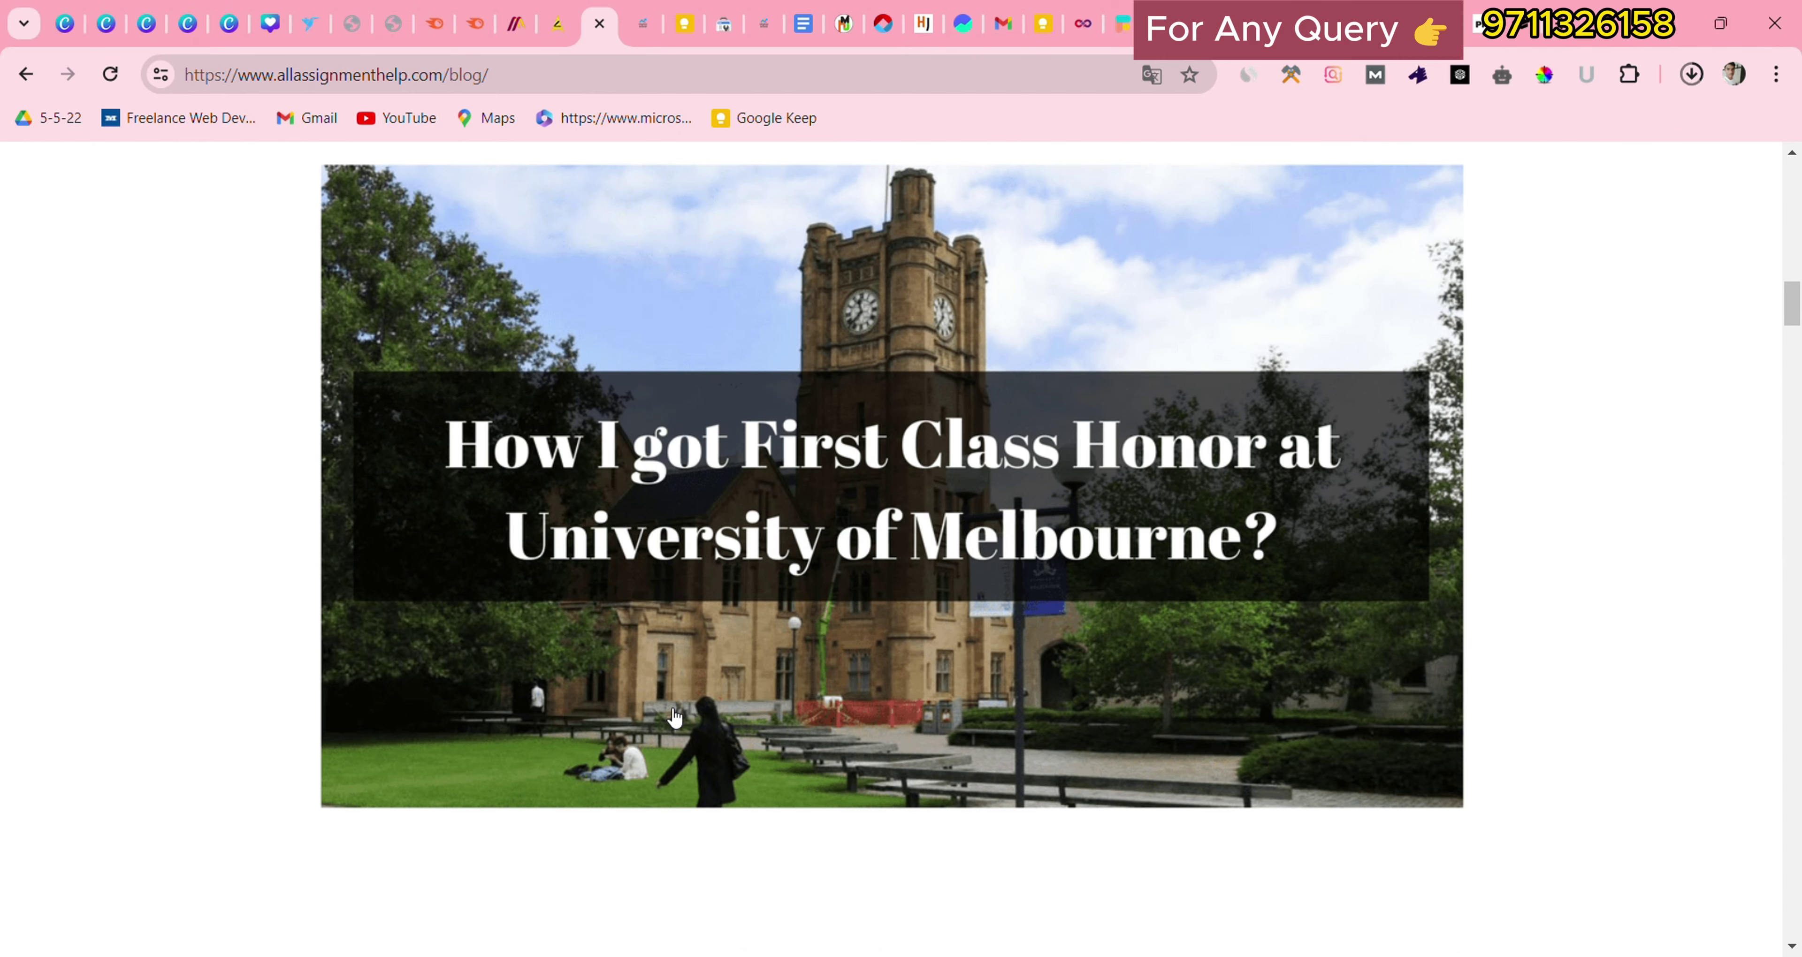
scroll(716, 491, up, 6)
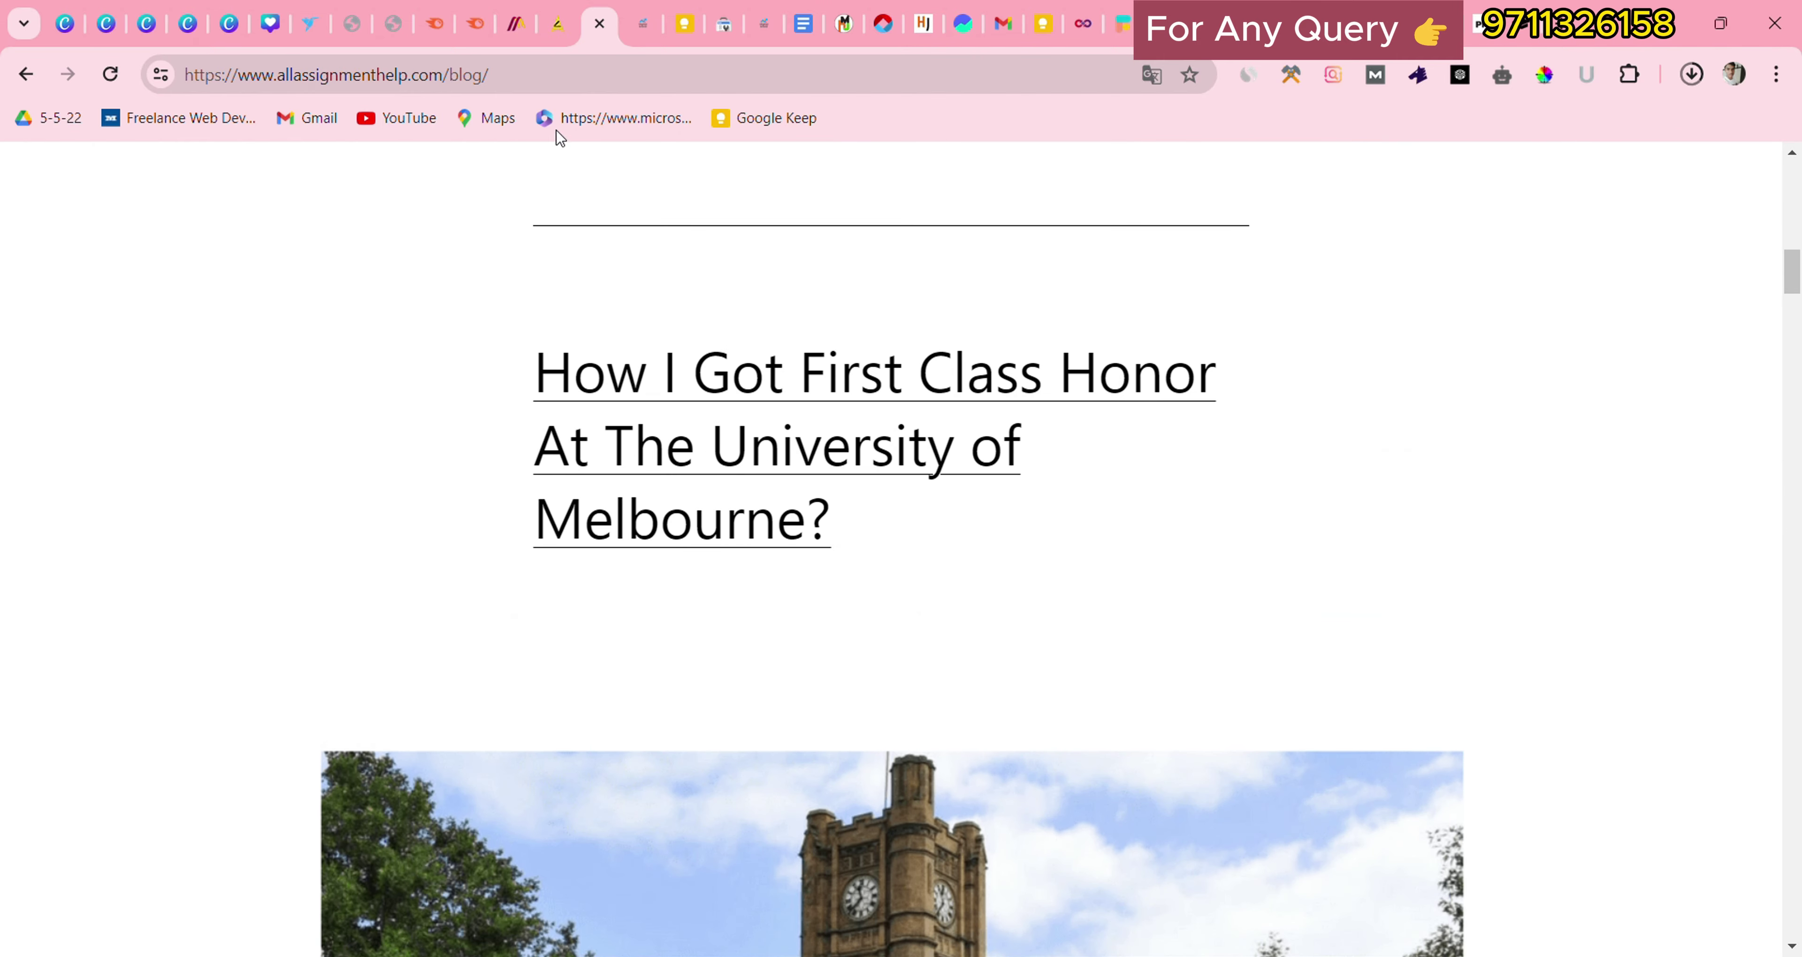
click(560, 88)
key(ctrl+a)
key(ctrl+c)
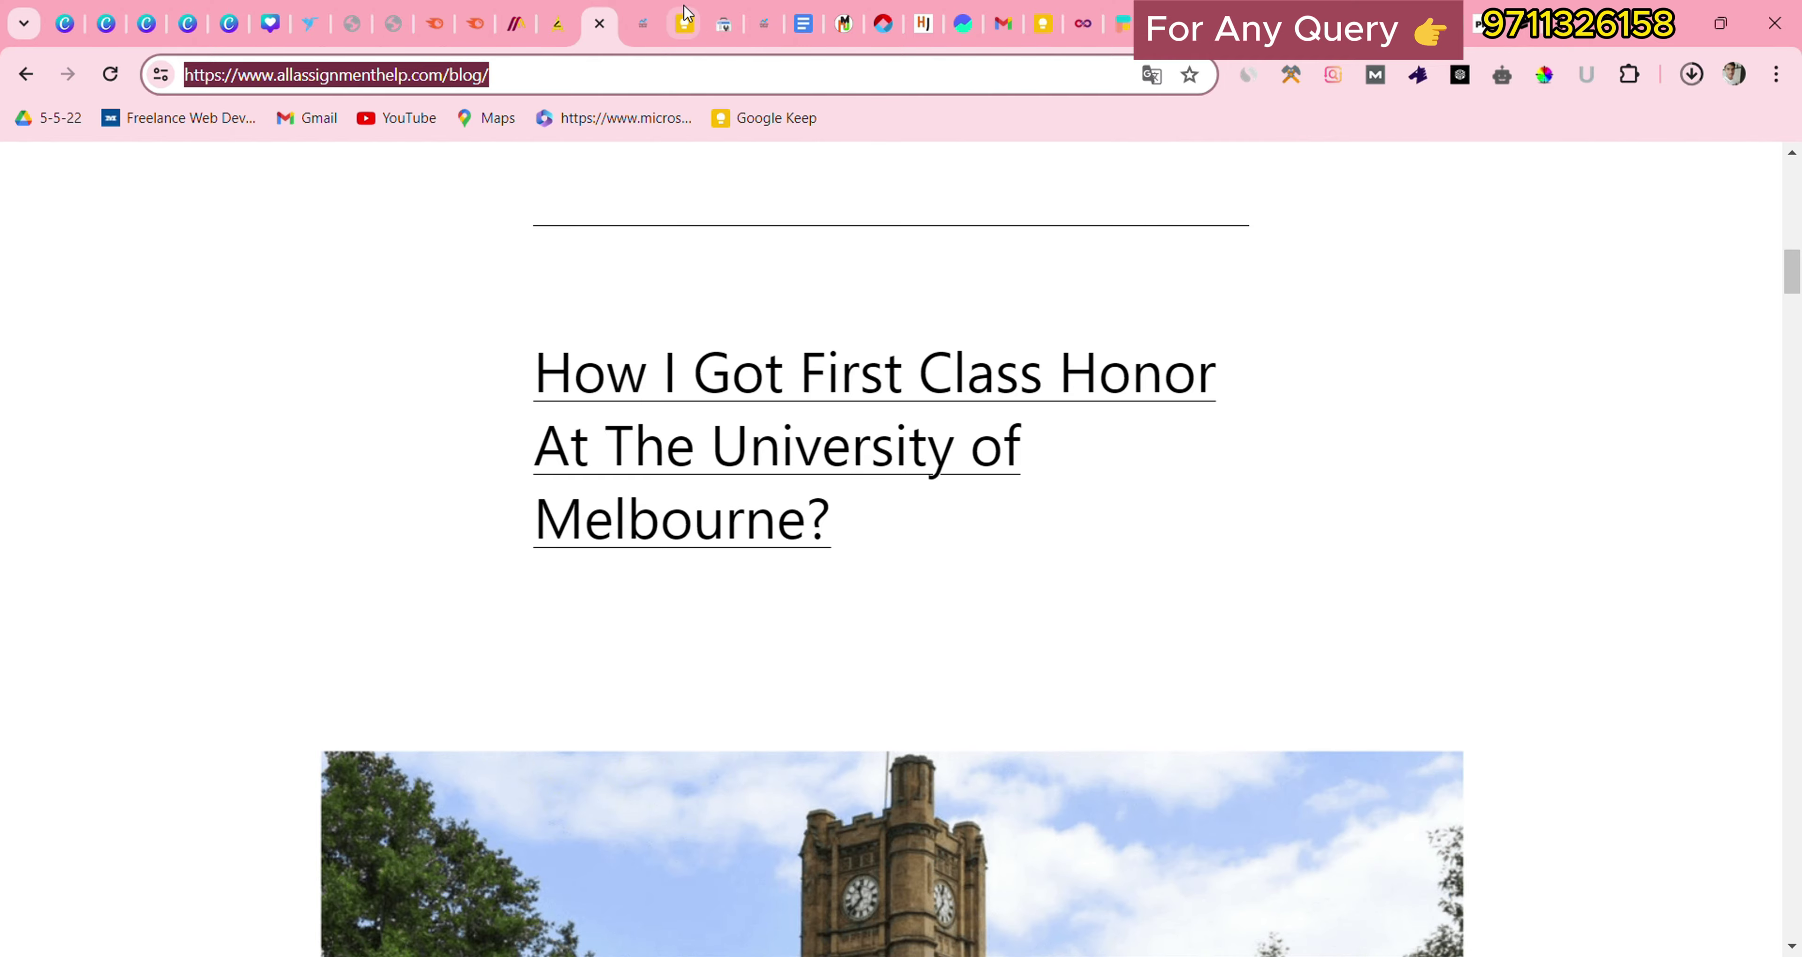
click(684, 24)
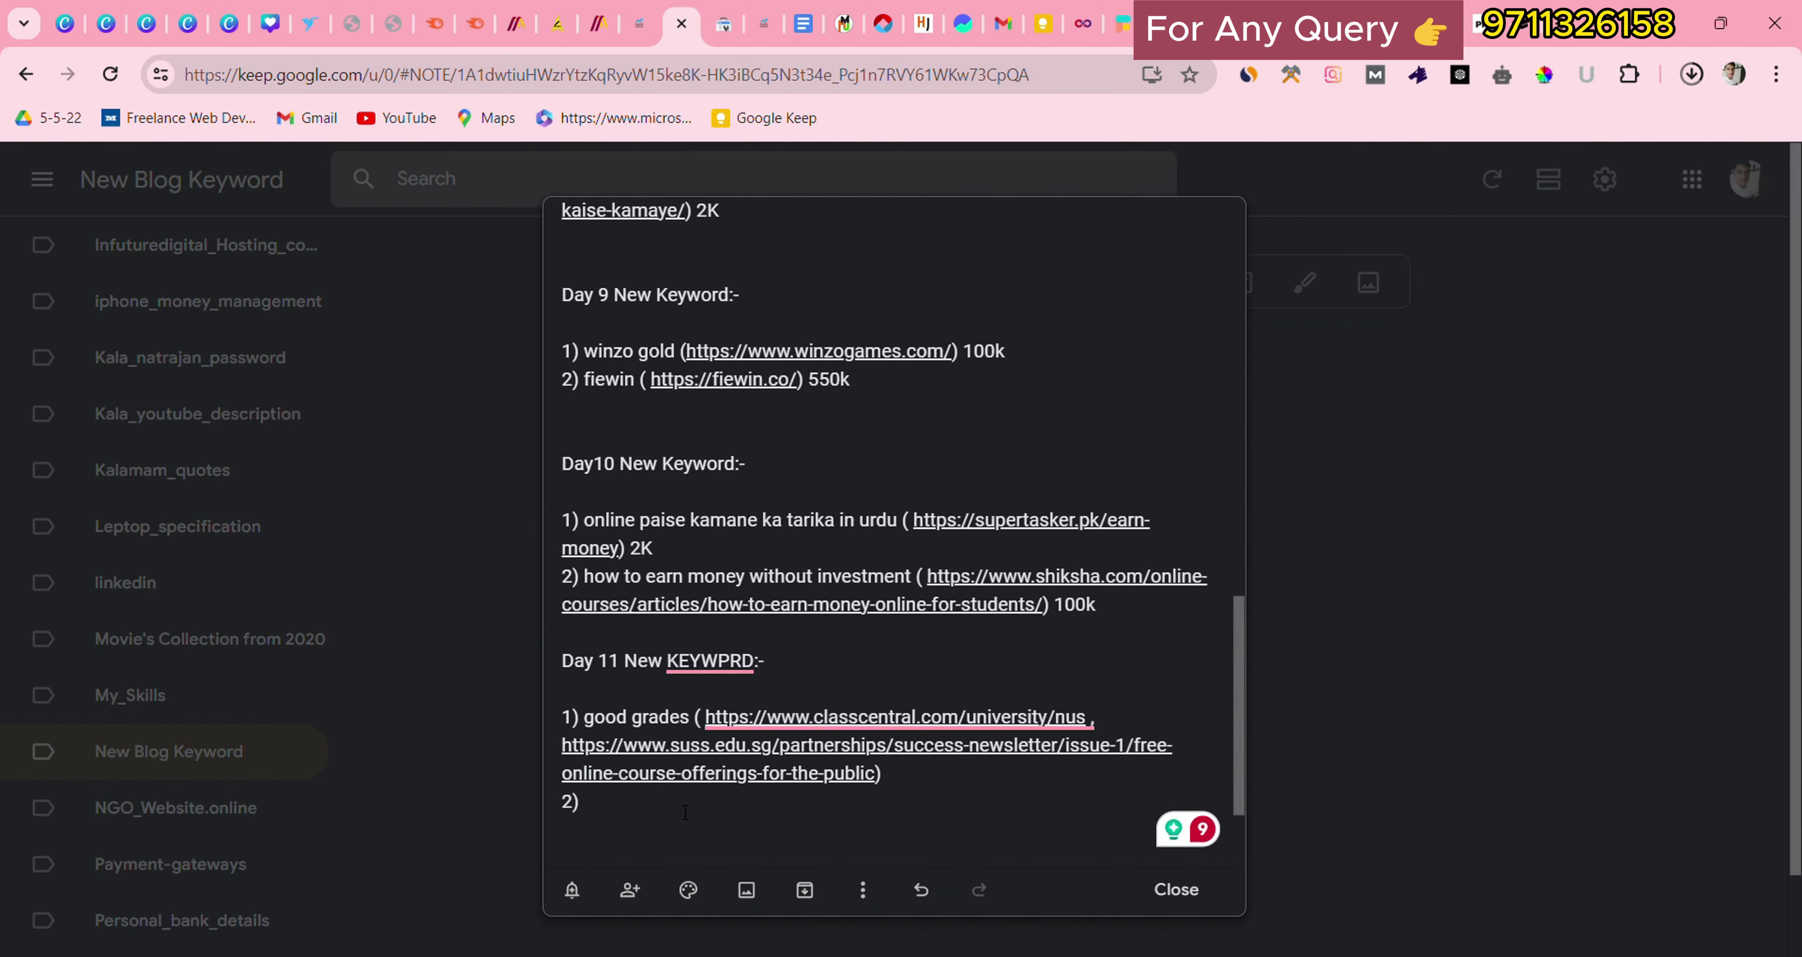
key(ctrl+v)
Step: Copy the keyword "college assignment" from the search field of its Semrush keyword overview
click(437, 25)
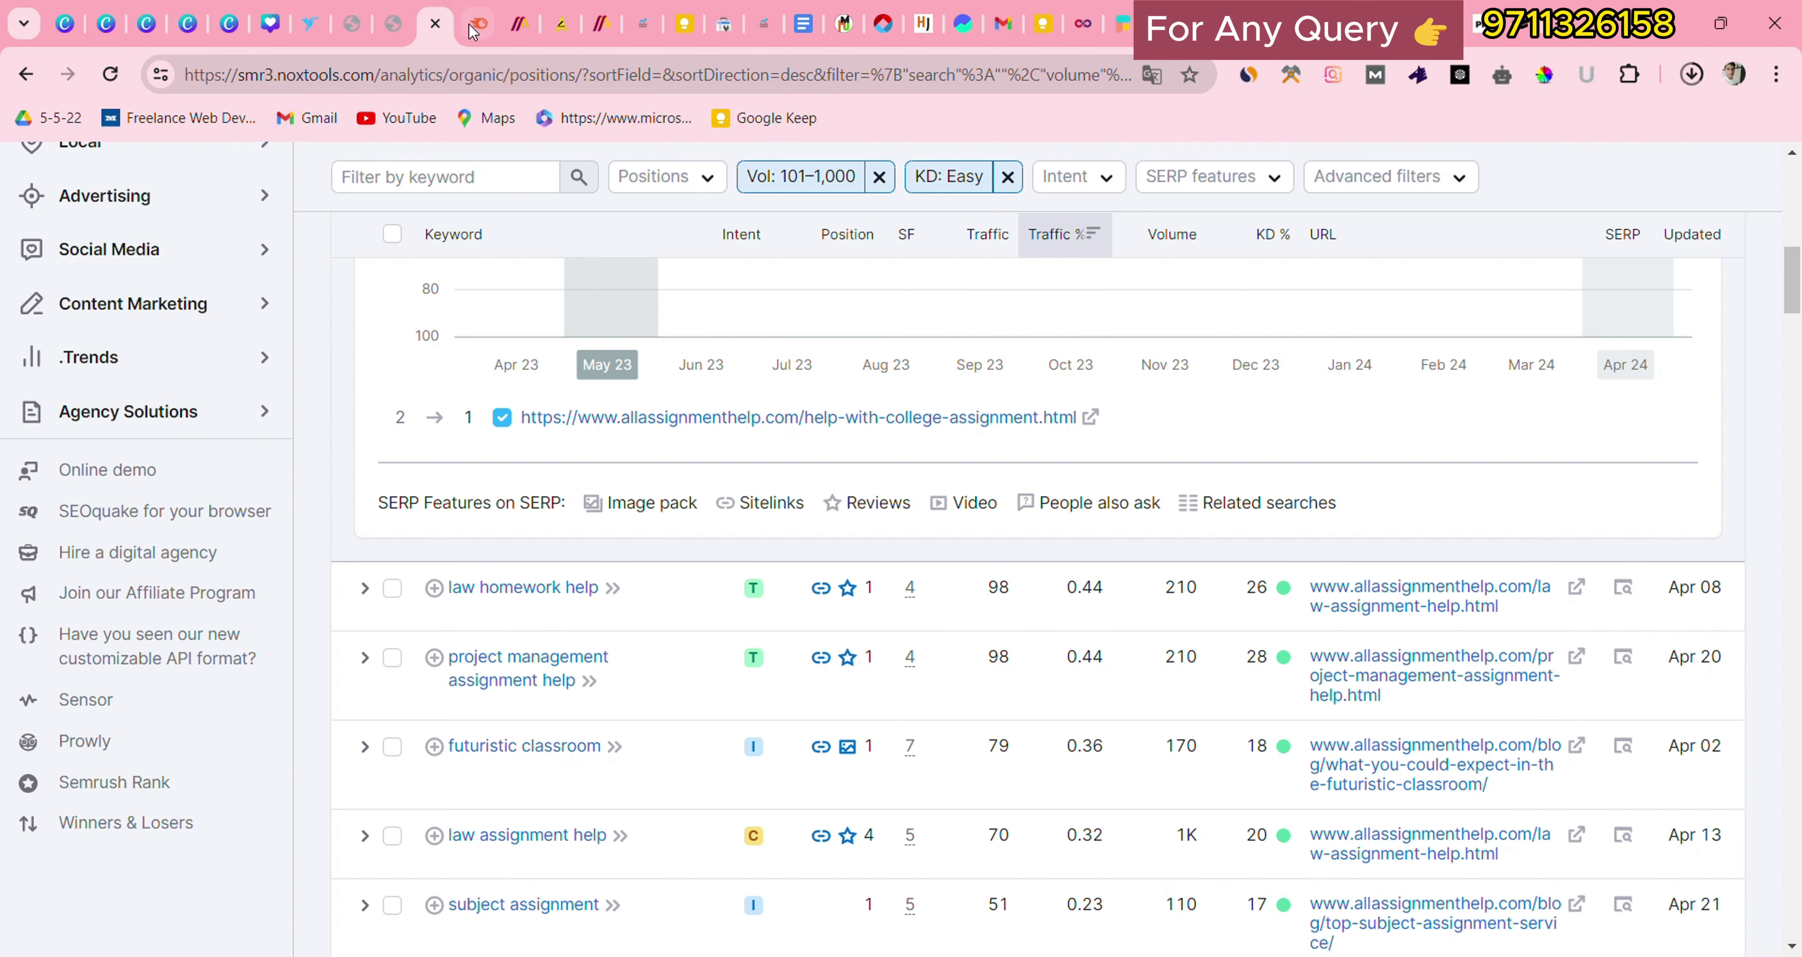
key(Home)
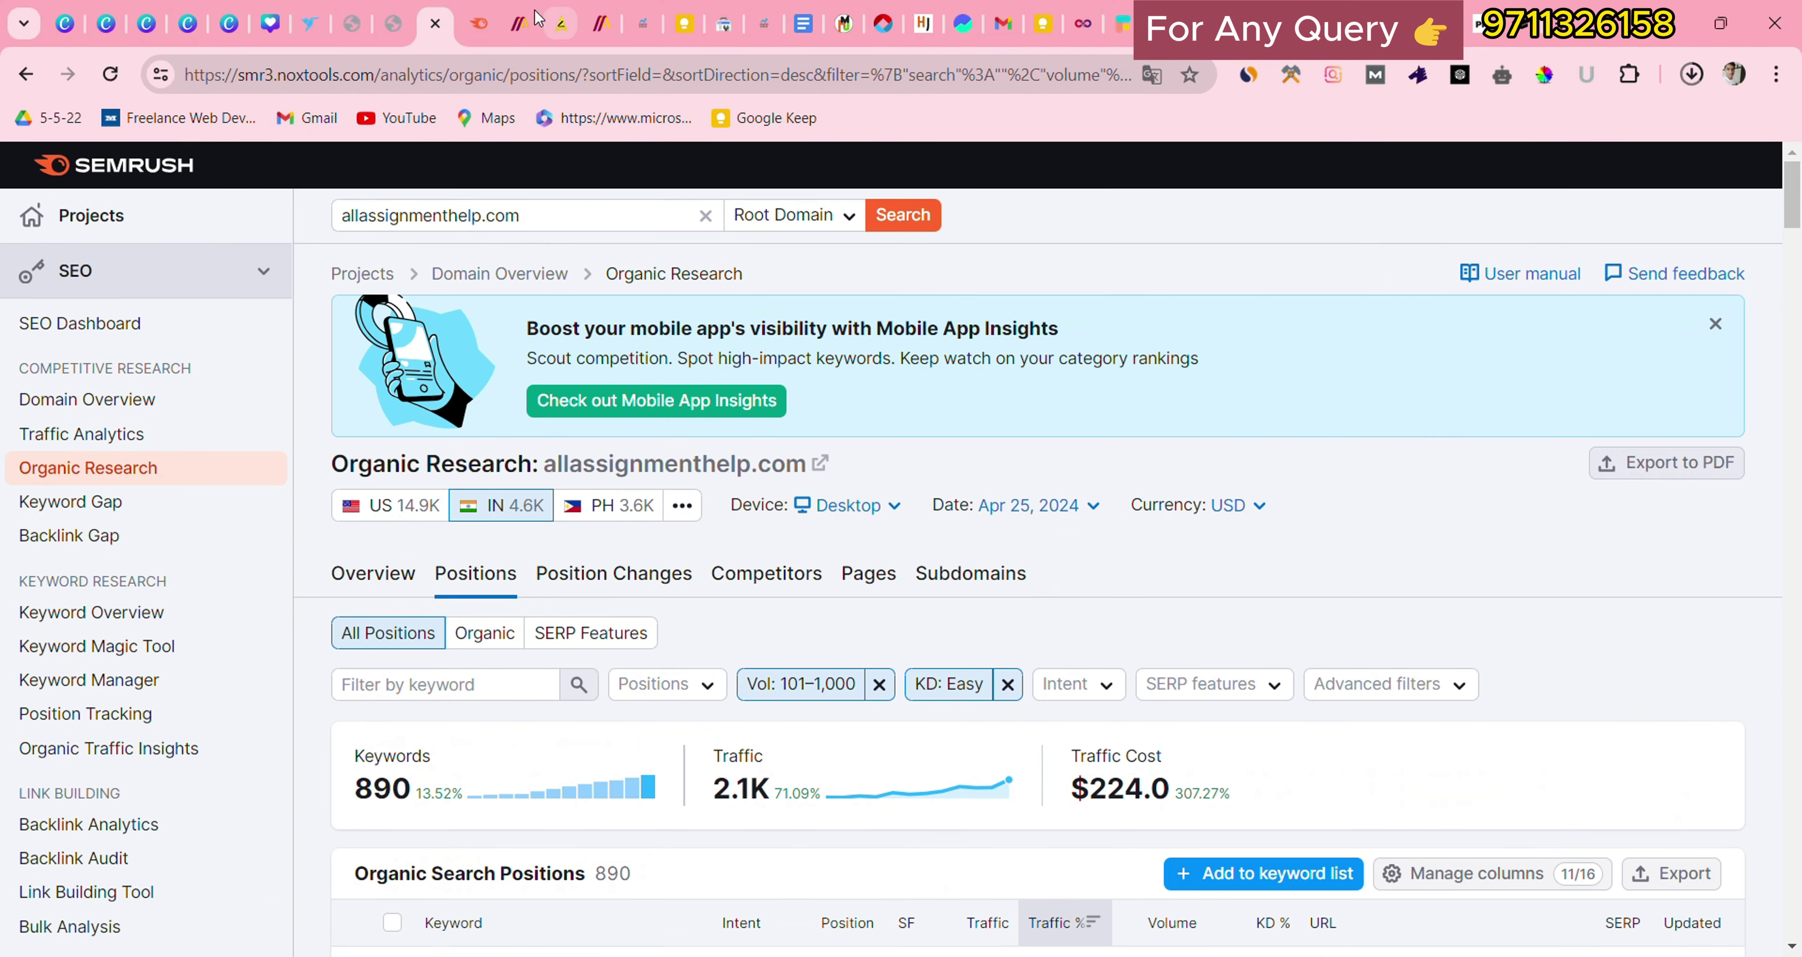
click(483, 24)
scroll(521, 231, up, 10)
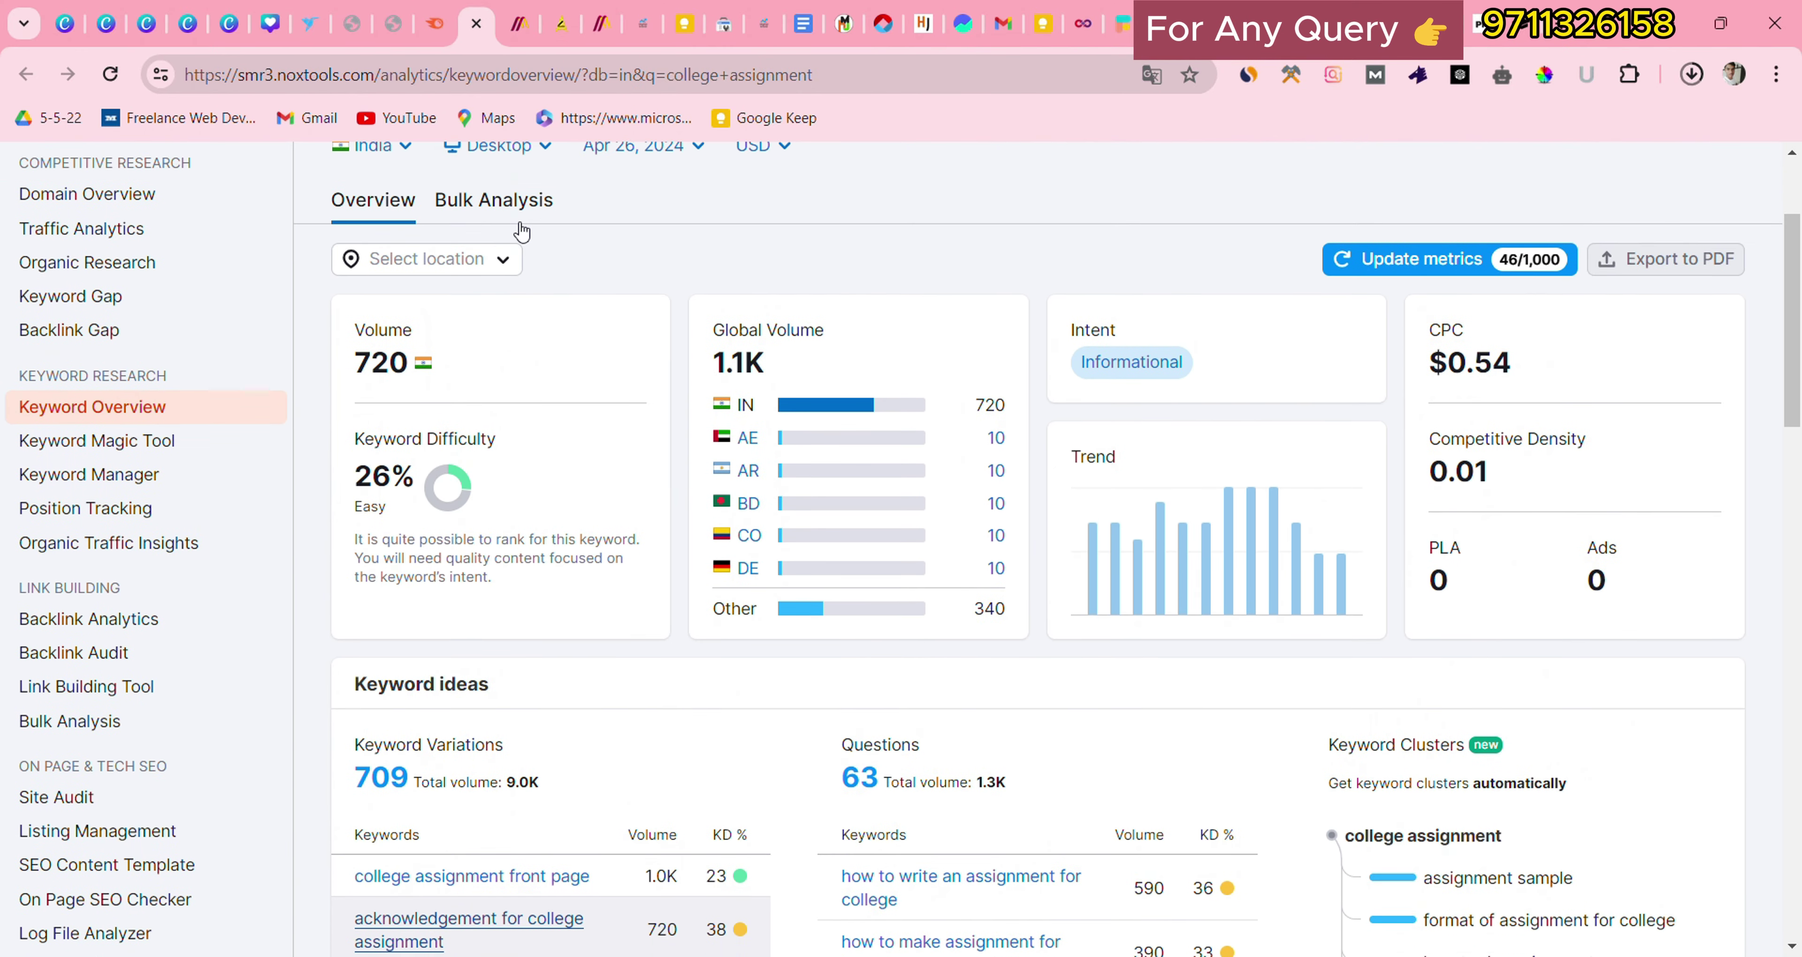
scroll(521, 231, up, 3)
double_click(523, 225)
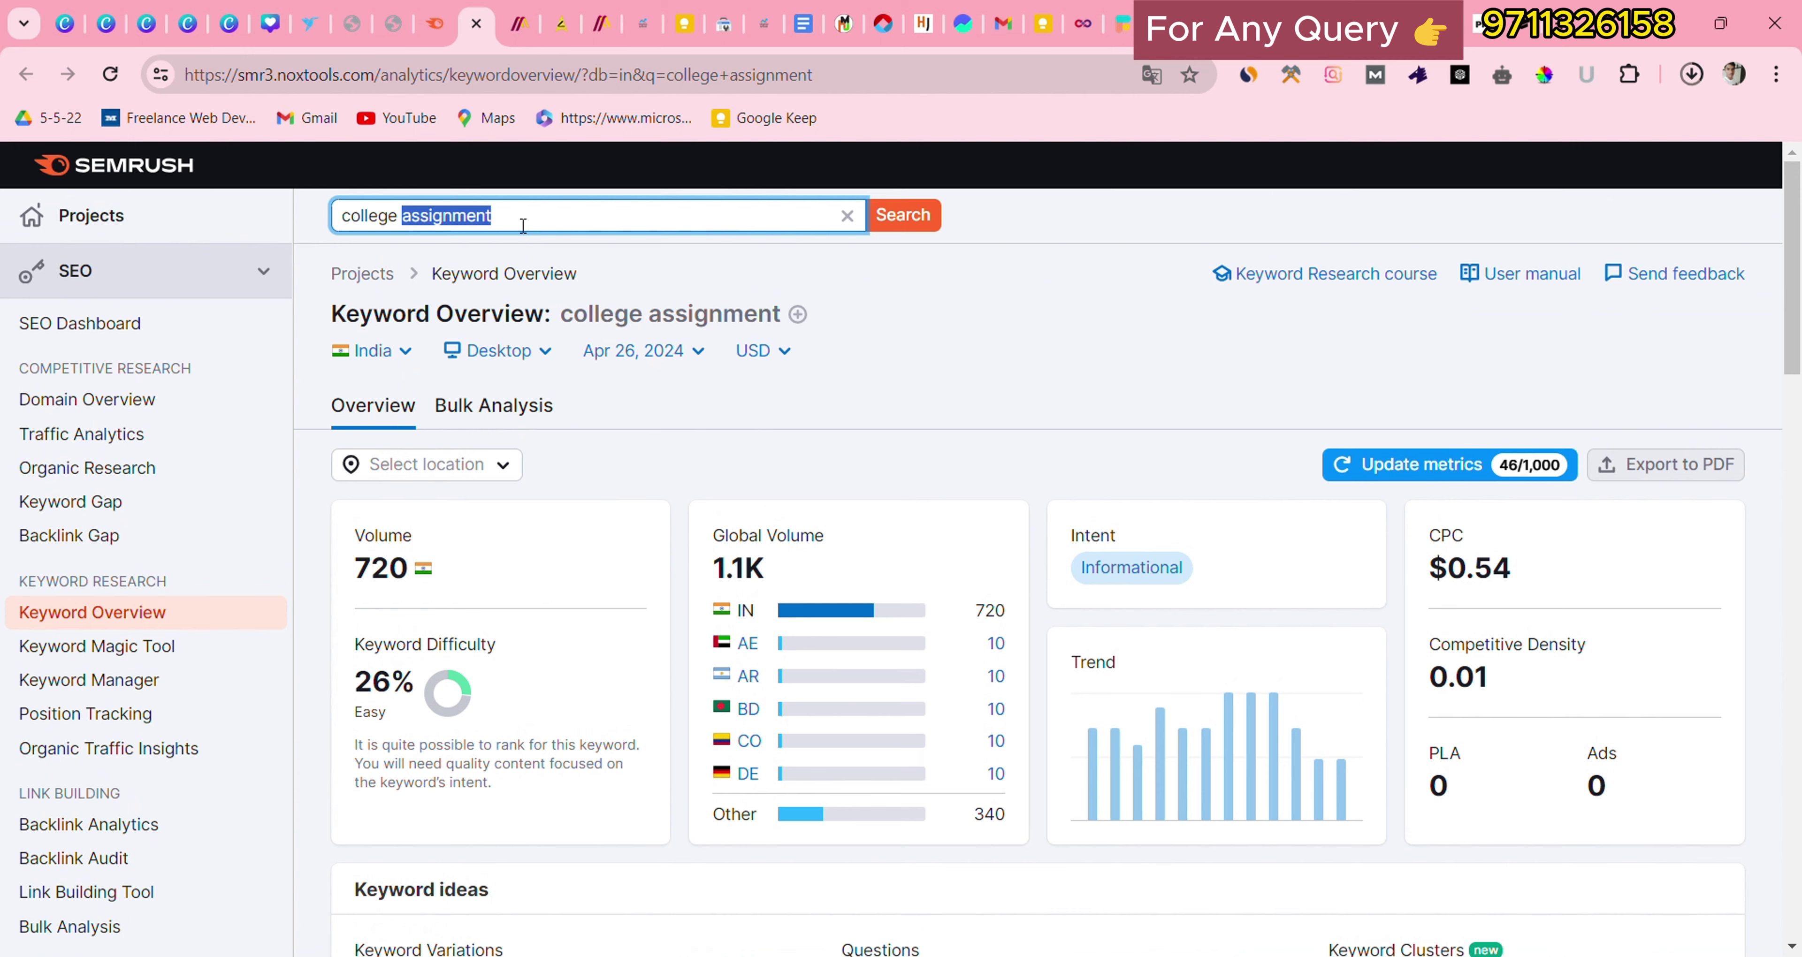
triple_click(523, 225)
key(ctrl+c)
Step: Insert "college assignment" before the blog URL in item 2) of the Keep note and enclose the URL in parentheses
click(684, 24)
click(597, 801)
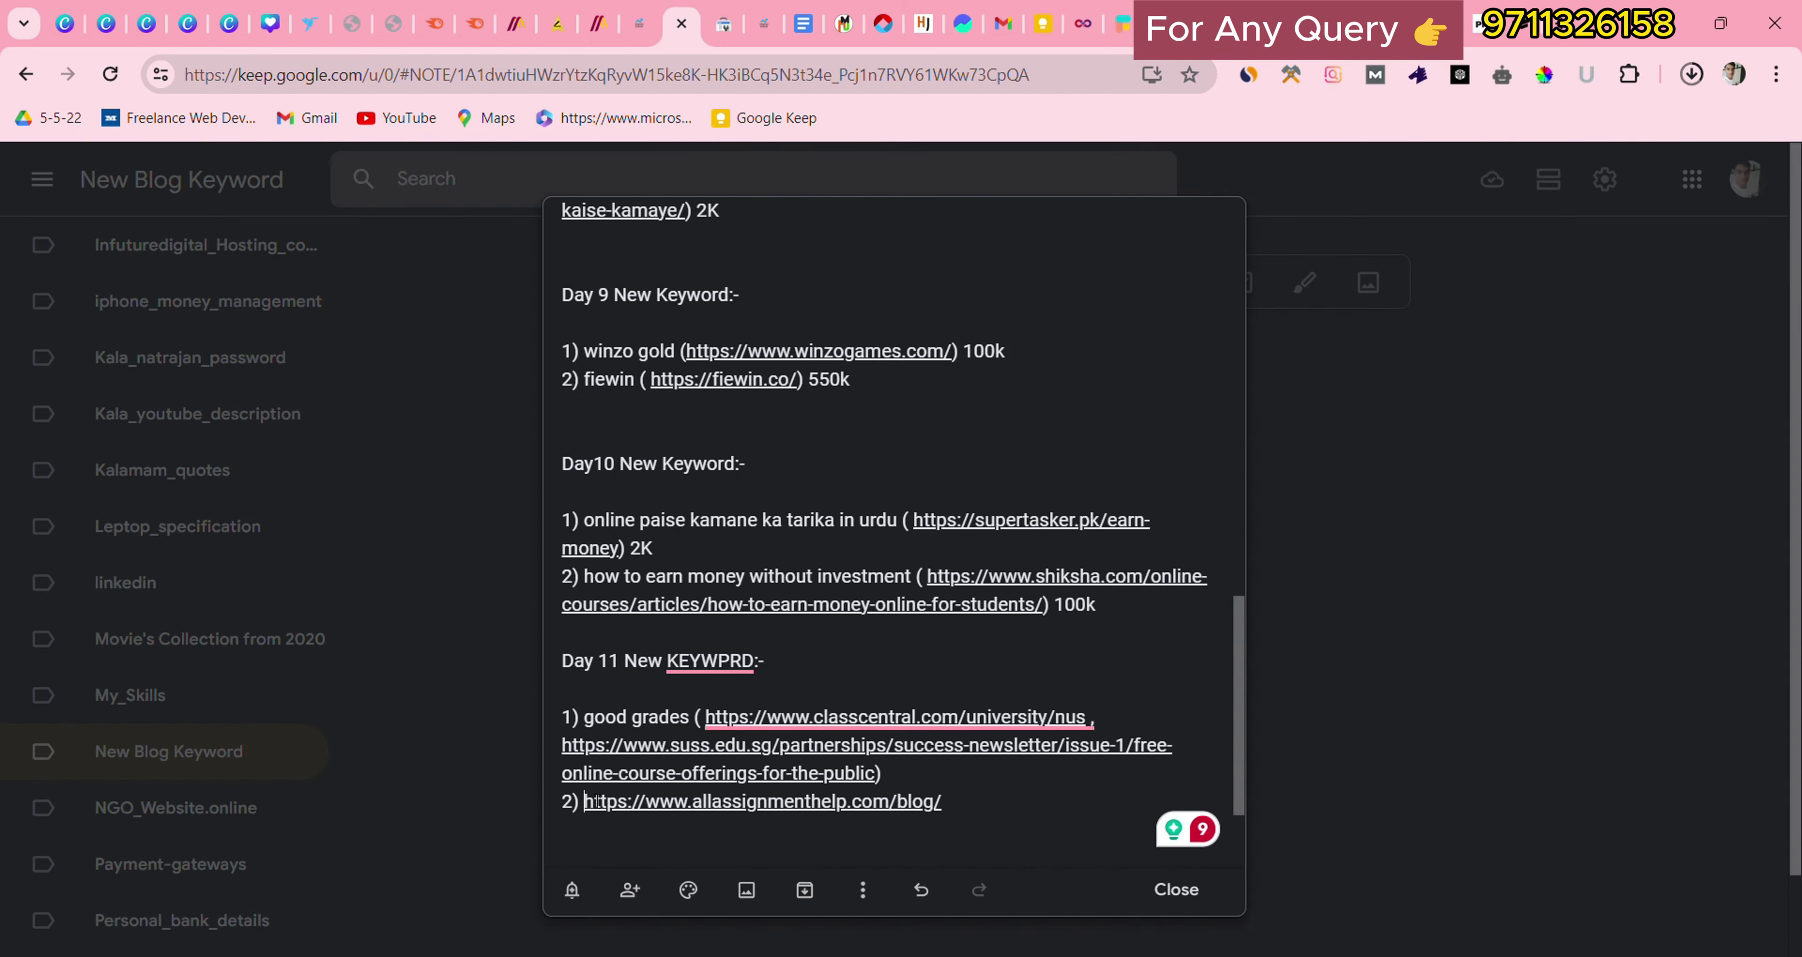
key(ctrl+v)
text(()
key(End)
text())
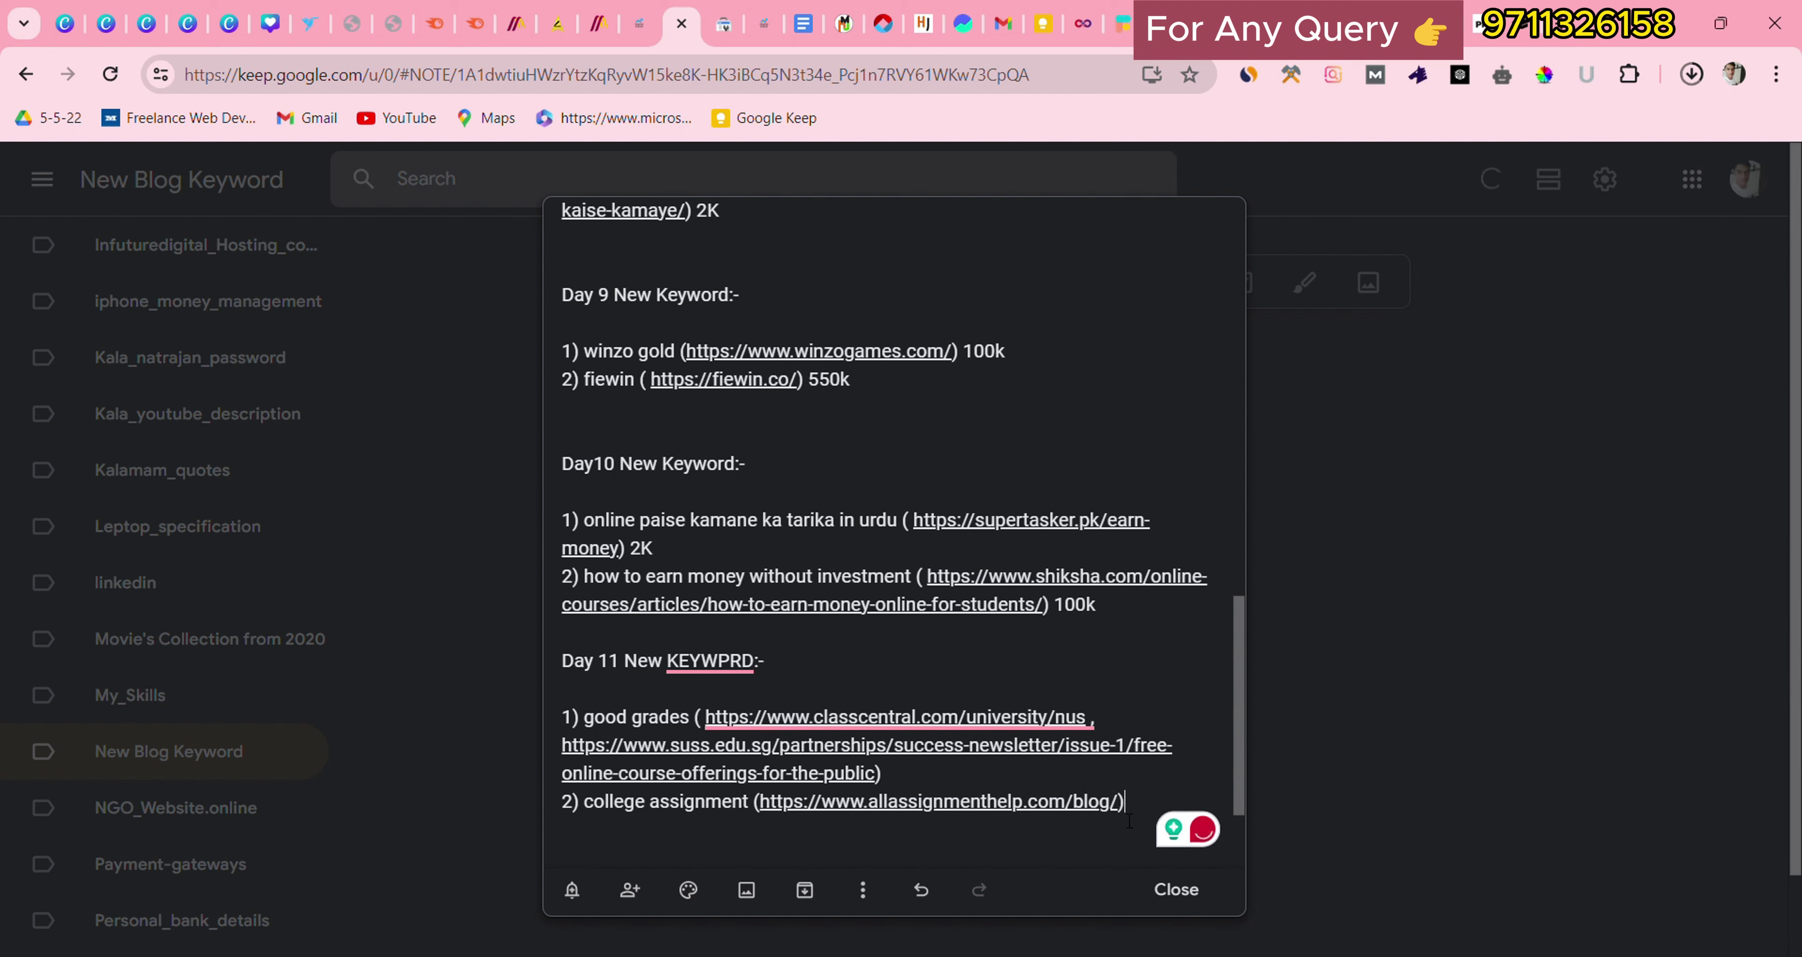
Step: Review the "good grades" and "college assignment" entries under Day 11 in the Keep note
scroll(1127, 822, down, 2)
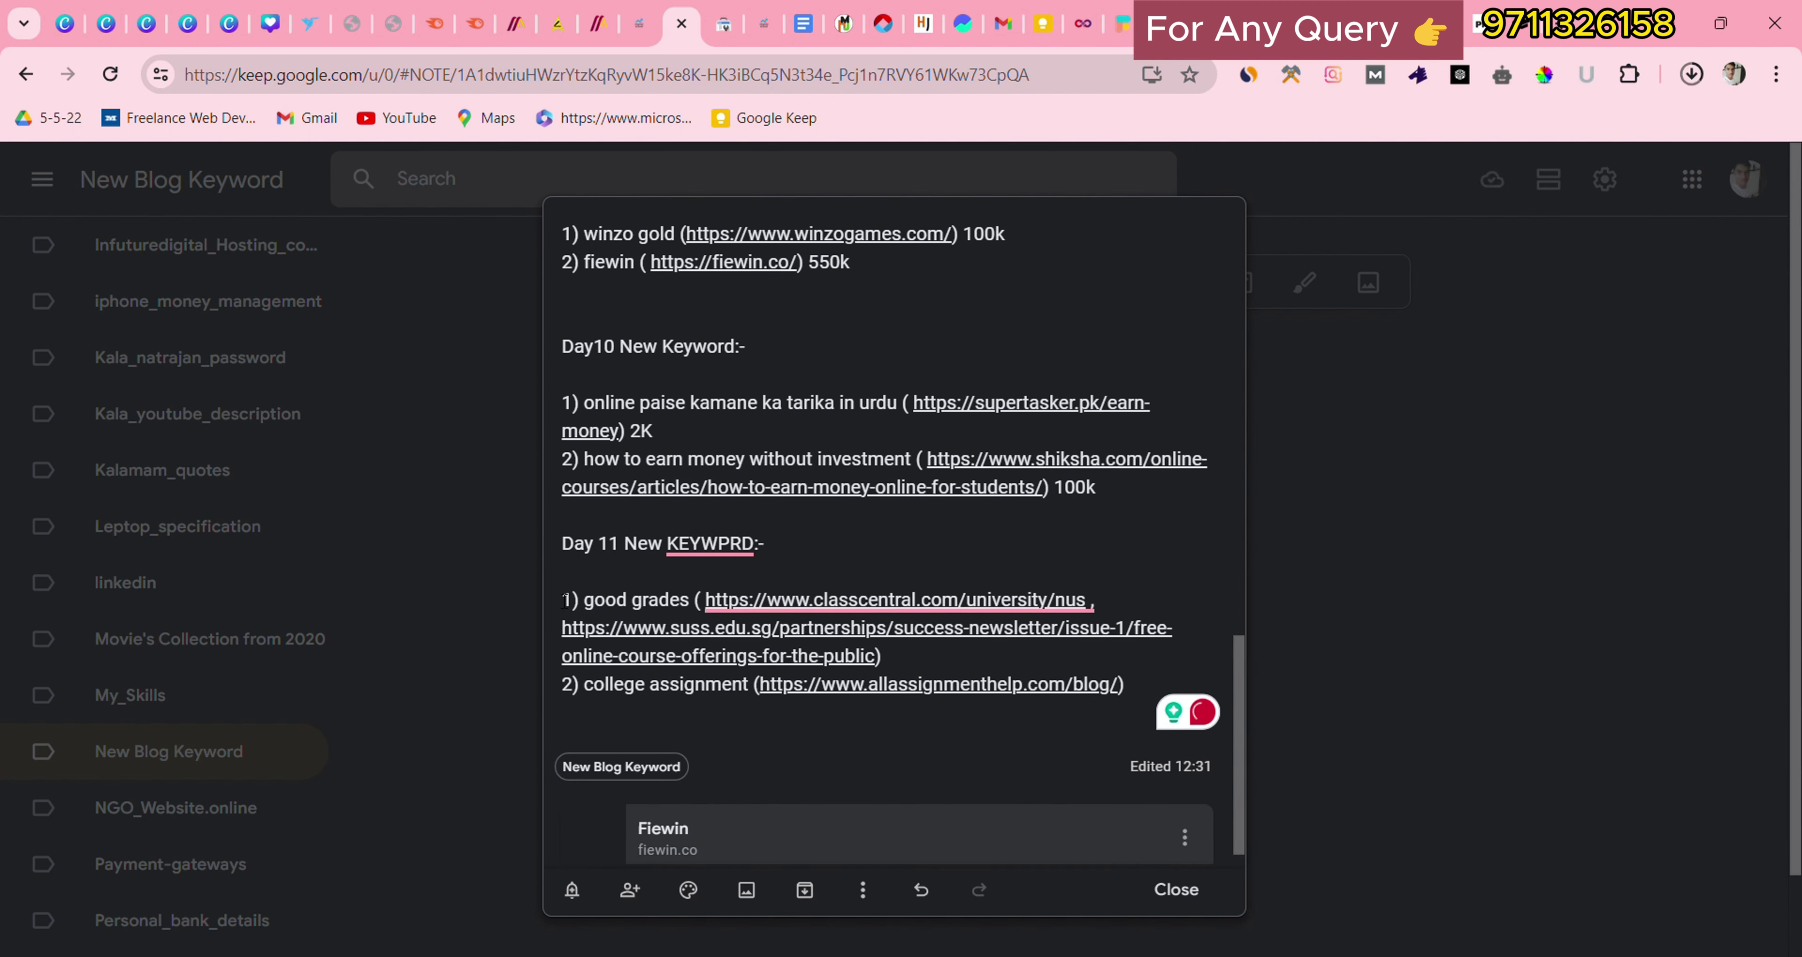
drag(565, 599, 689, 600)
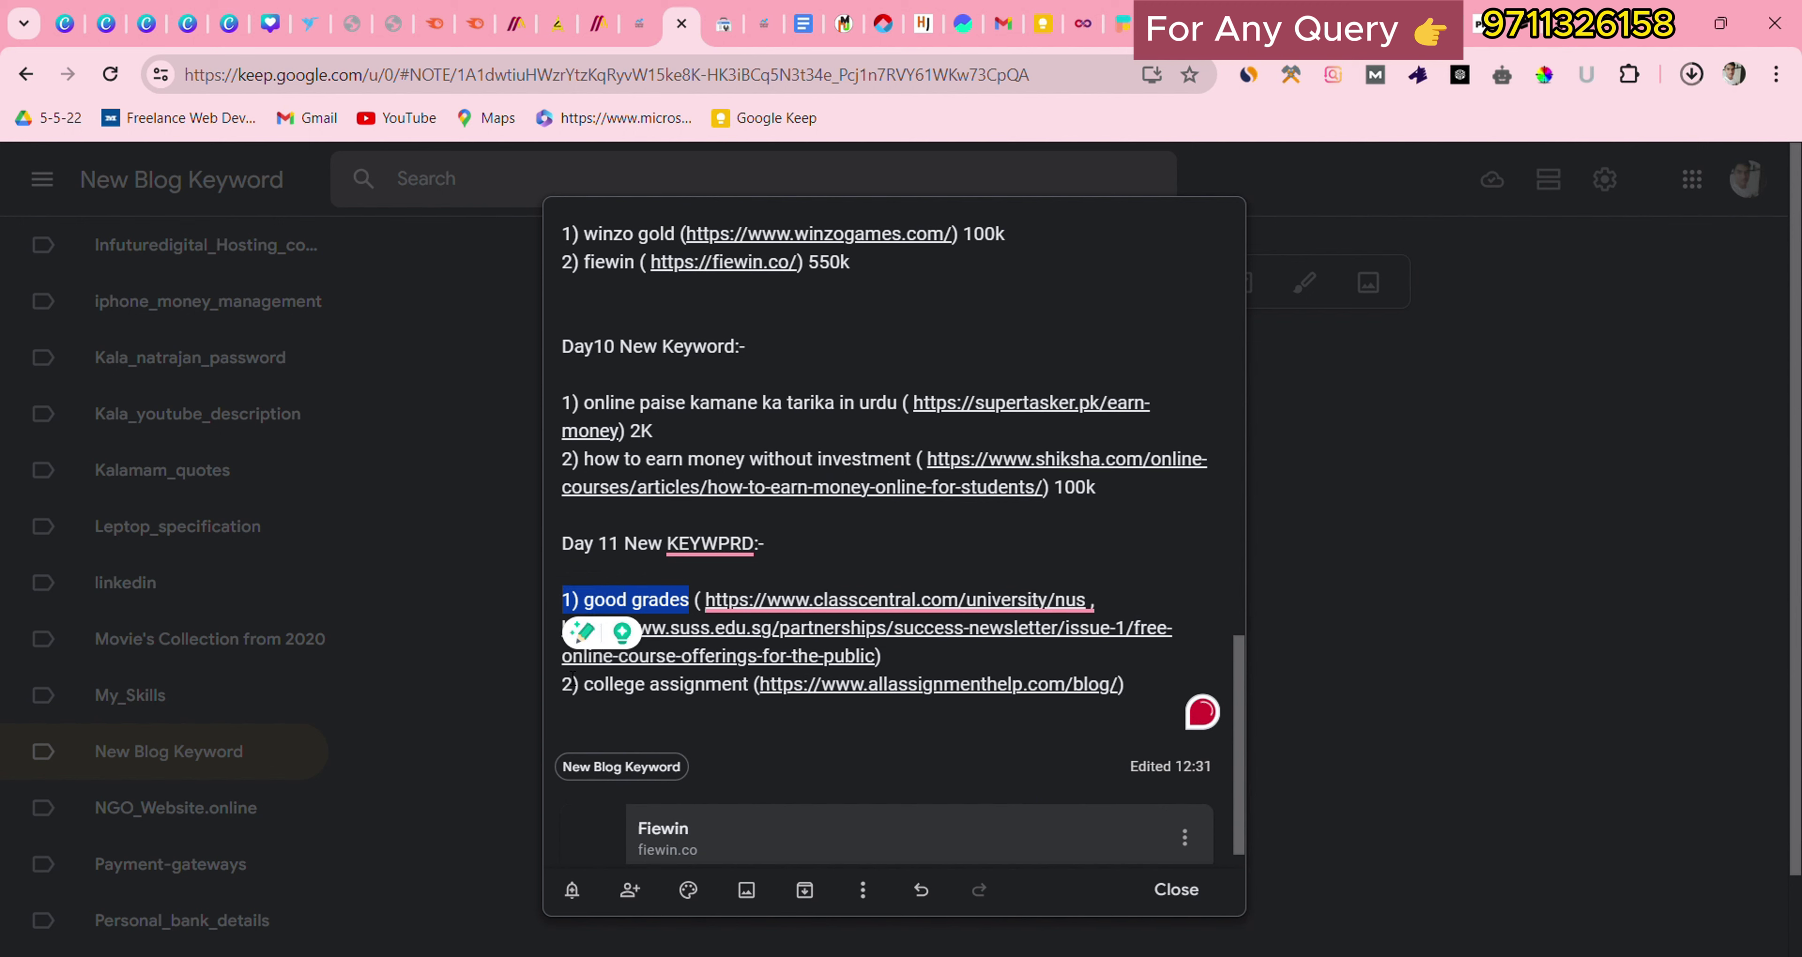
drag(564, 684, 1127, 683)
shift+click(570, 613)
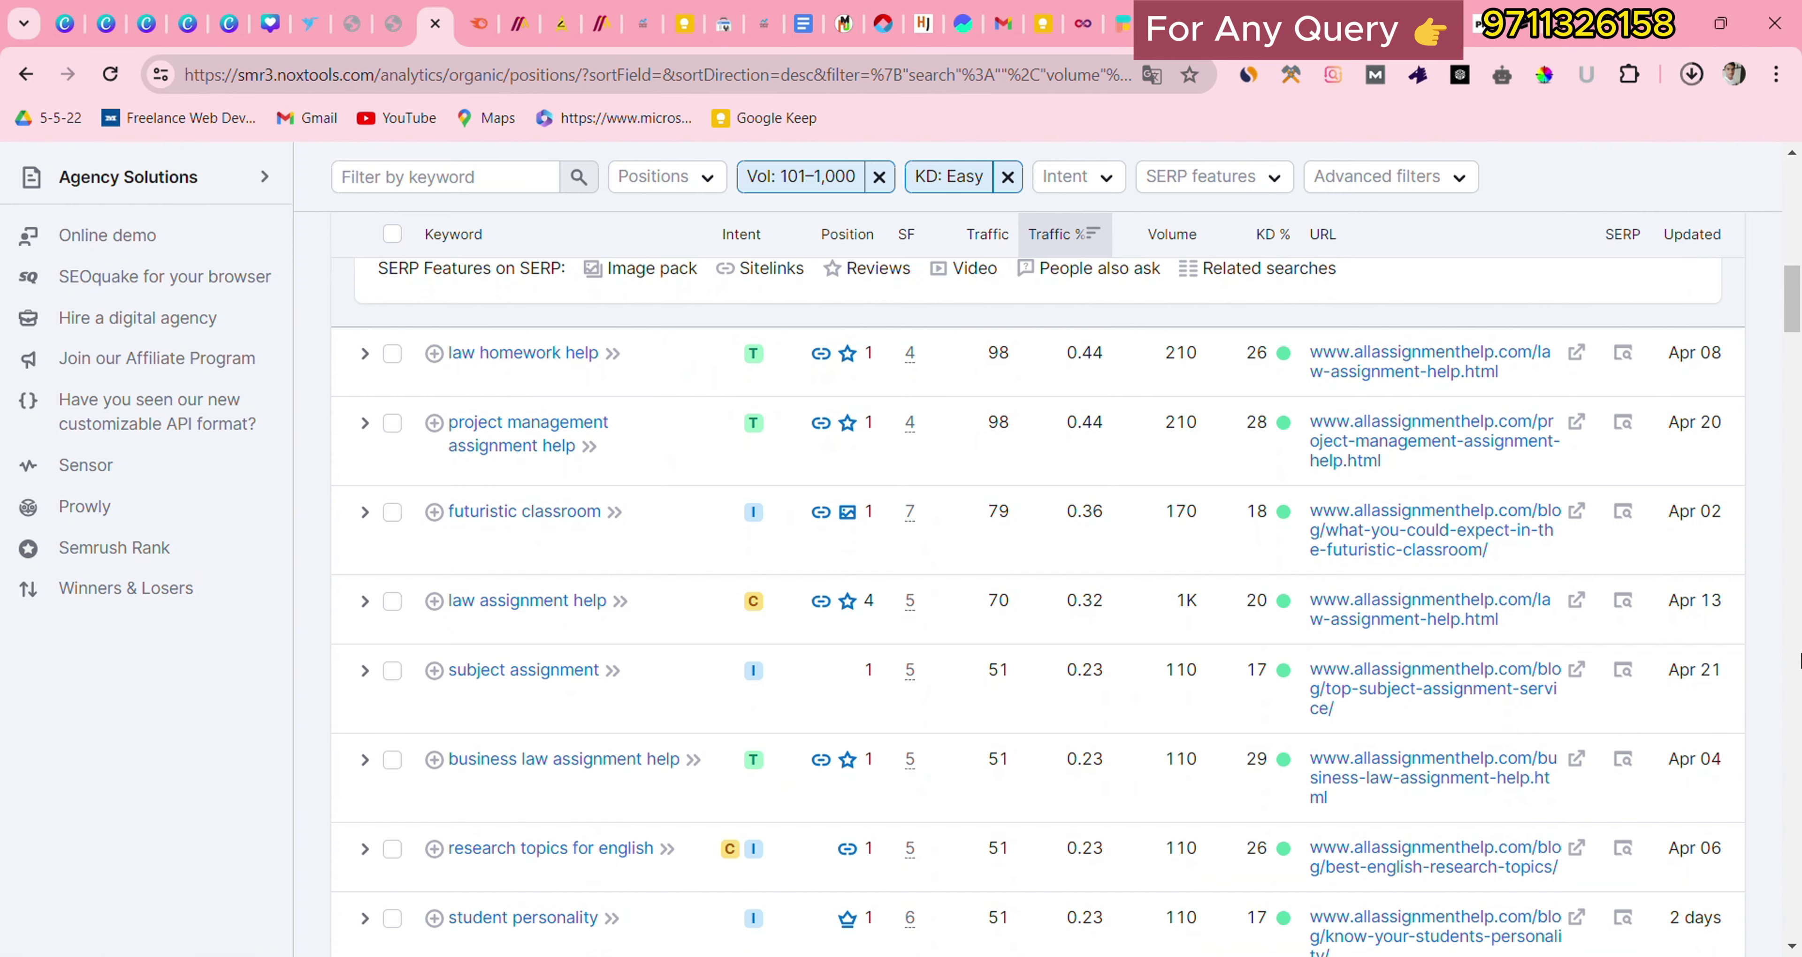
Step: Look through the remaining easy keywords in the Semrush positions list, including "futuristic classroom" and "law assignment help"
click(435, 24)
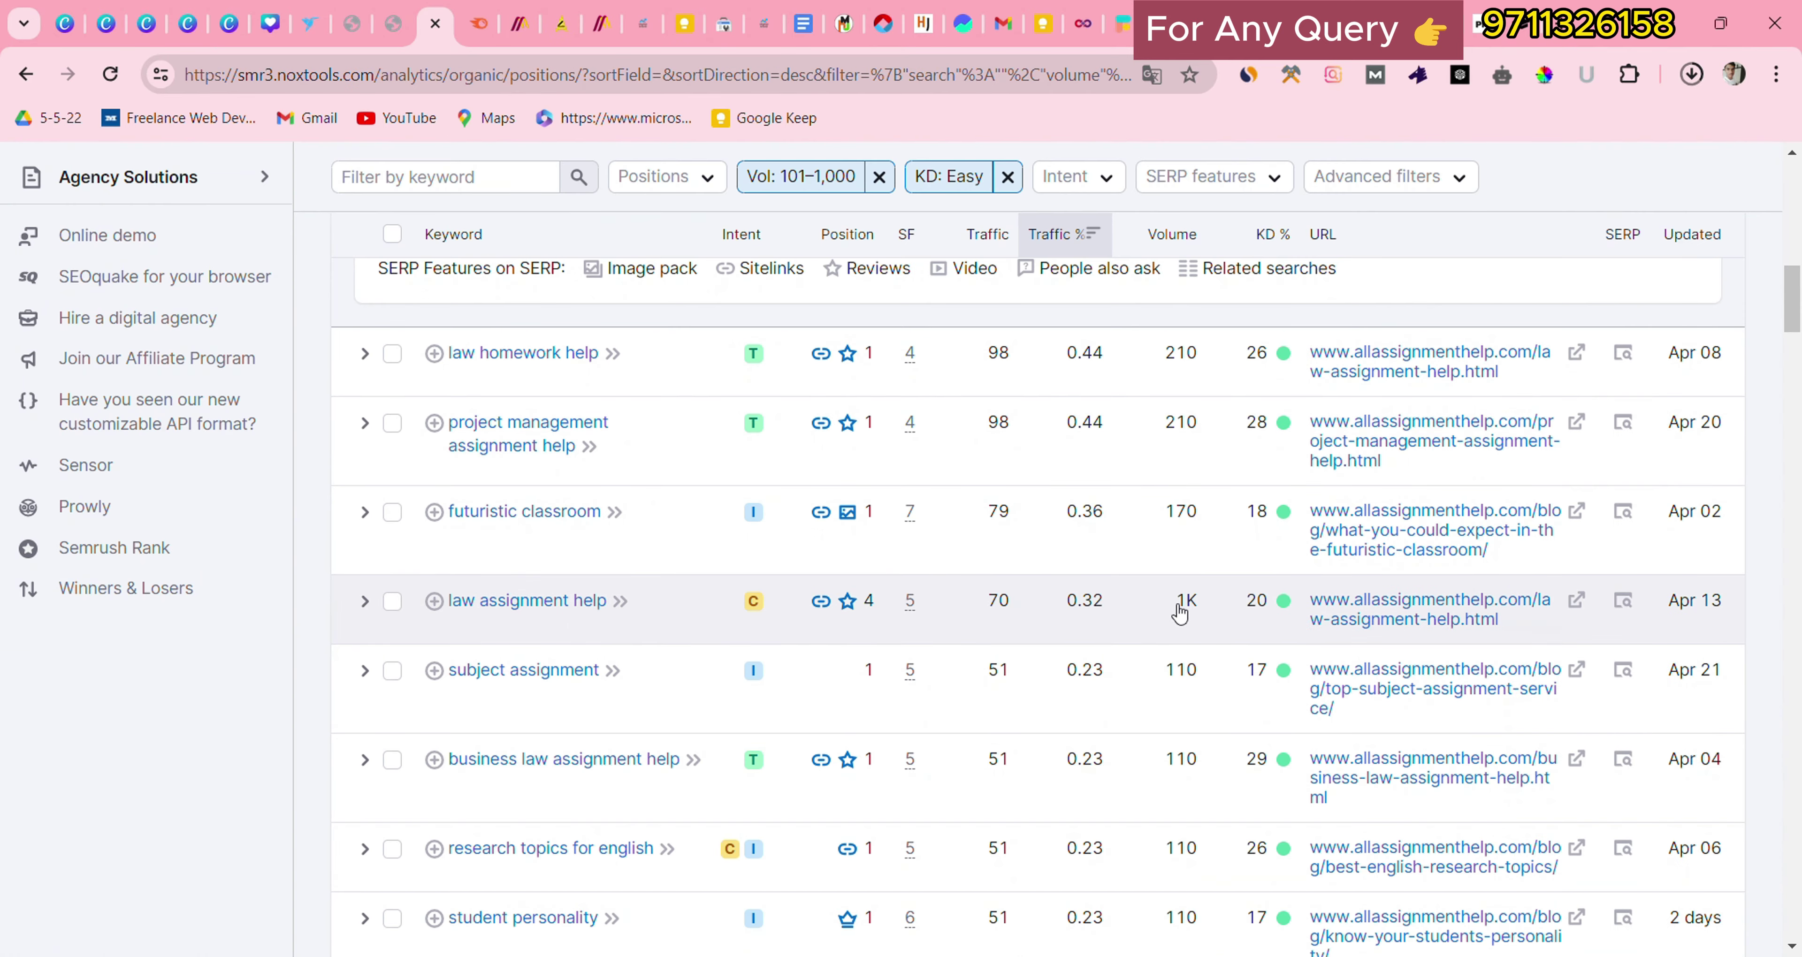
mouse_move(1193, 618)
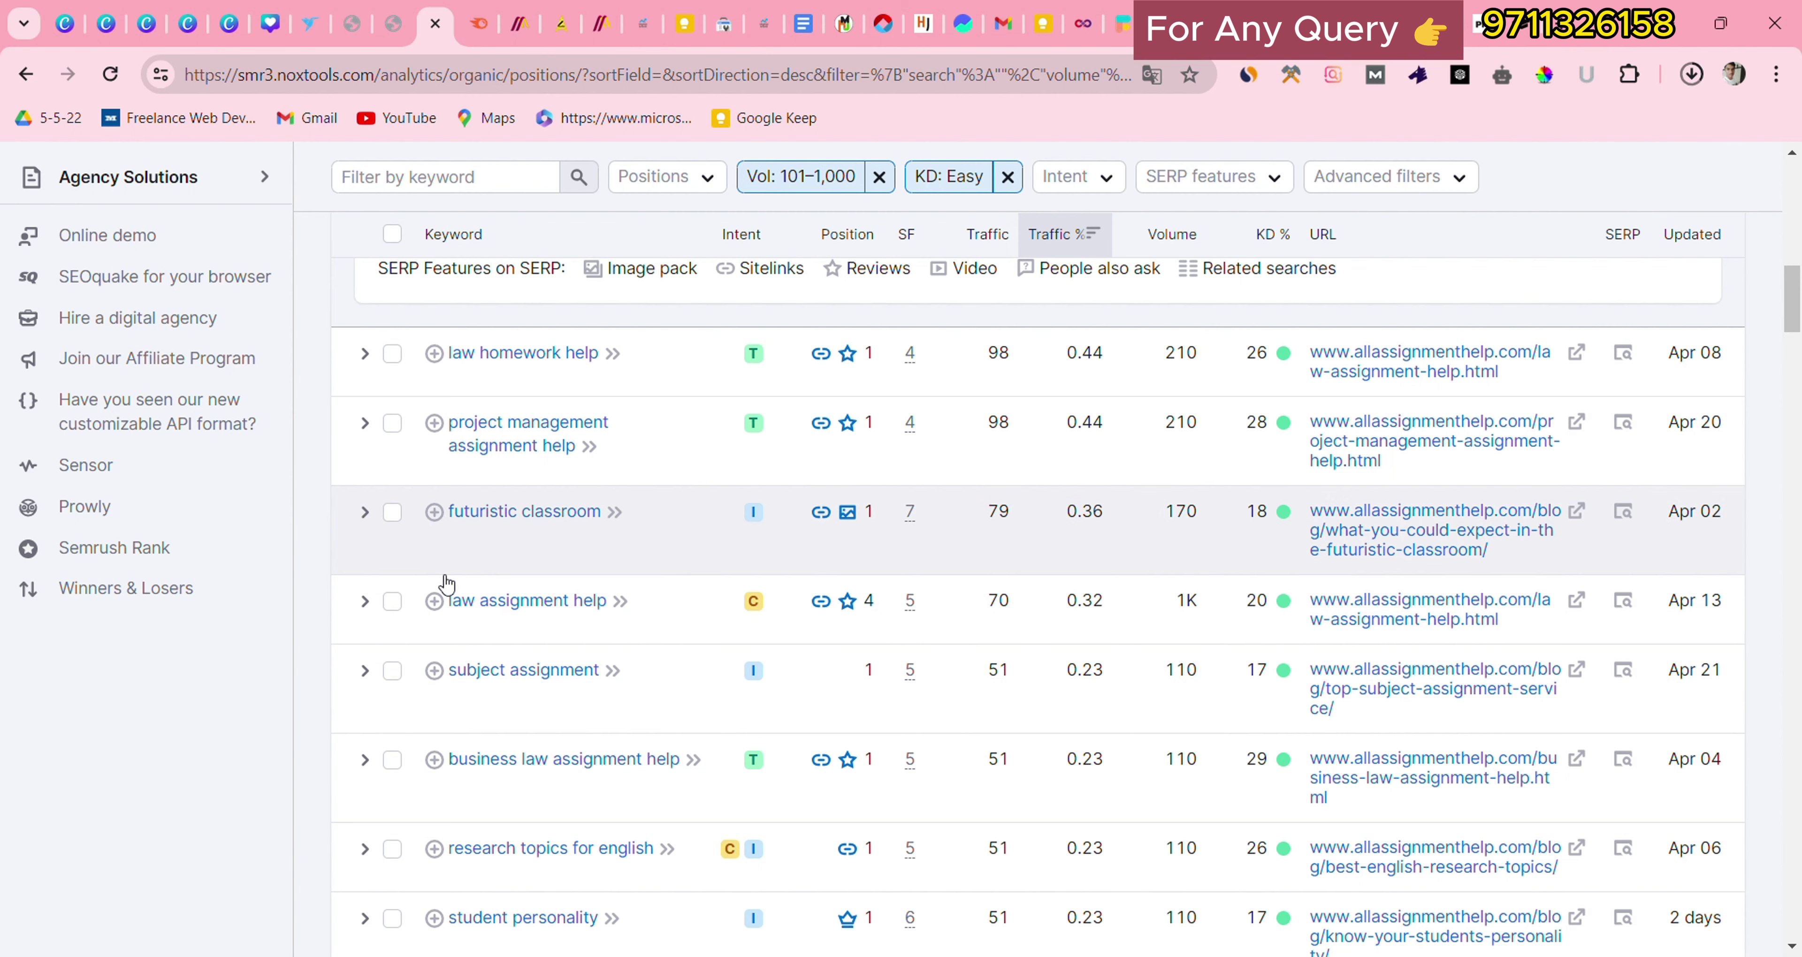
drag(441, 583, 631, 632)
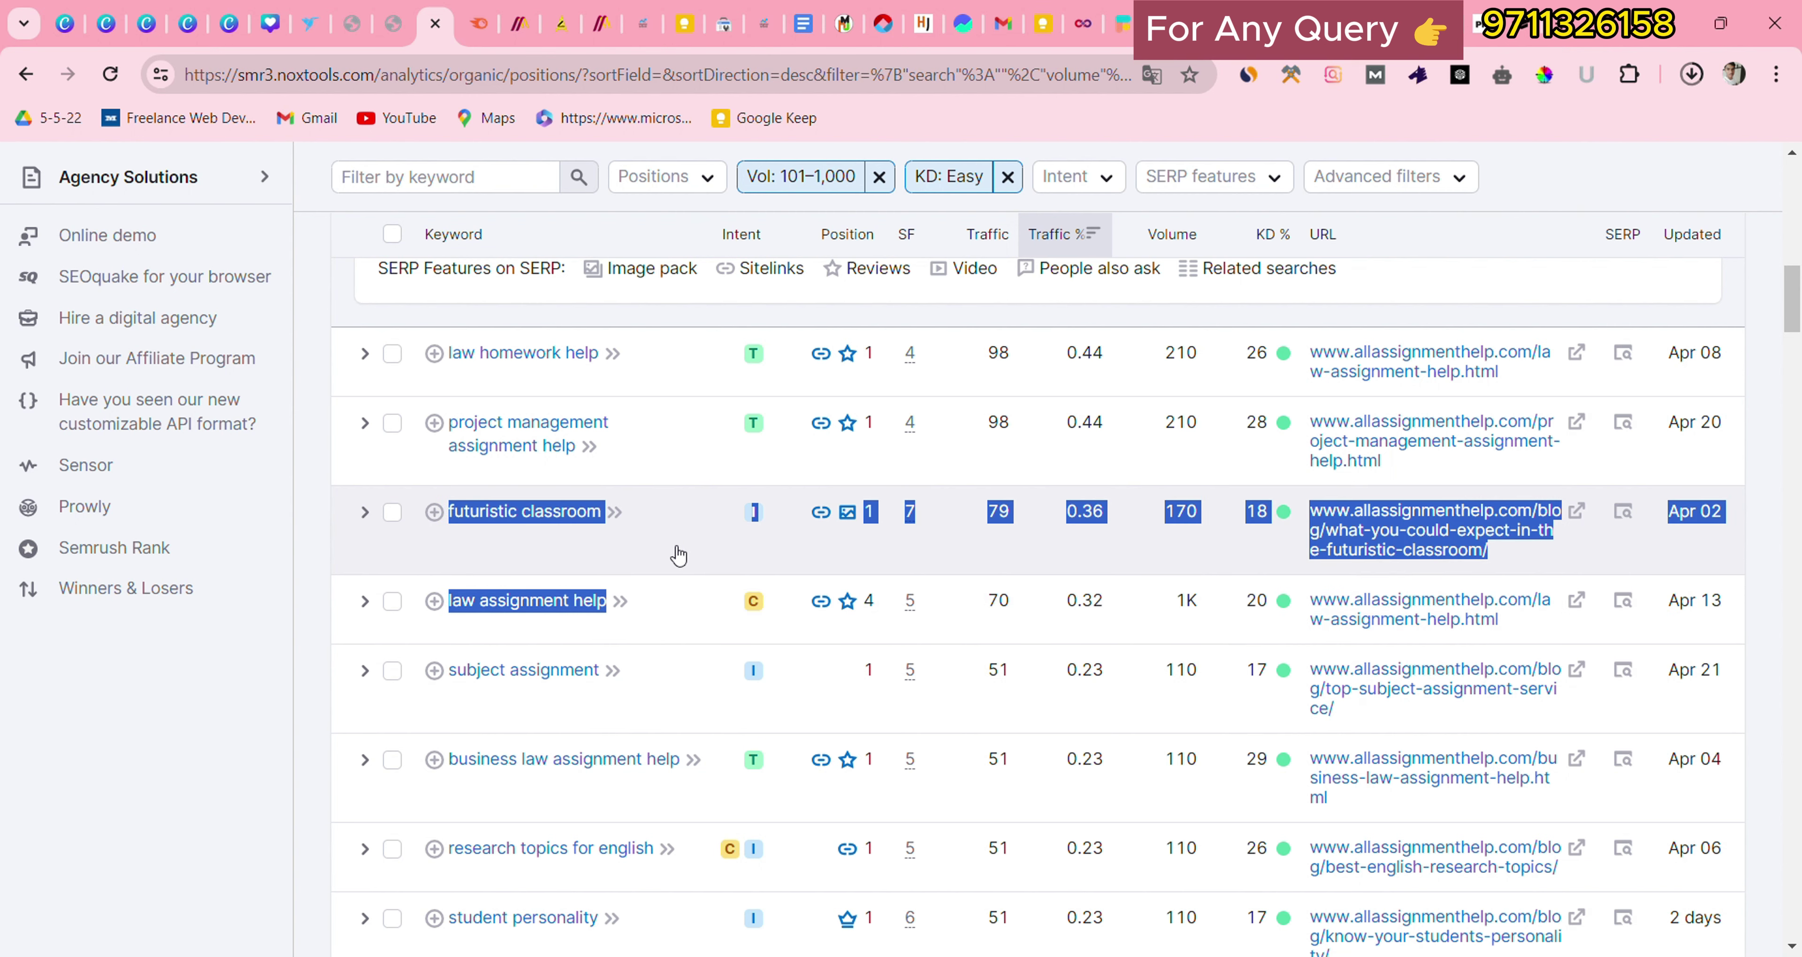
click(669, 557)
scroll(699, 553, down, 3)
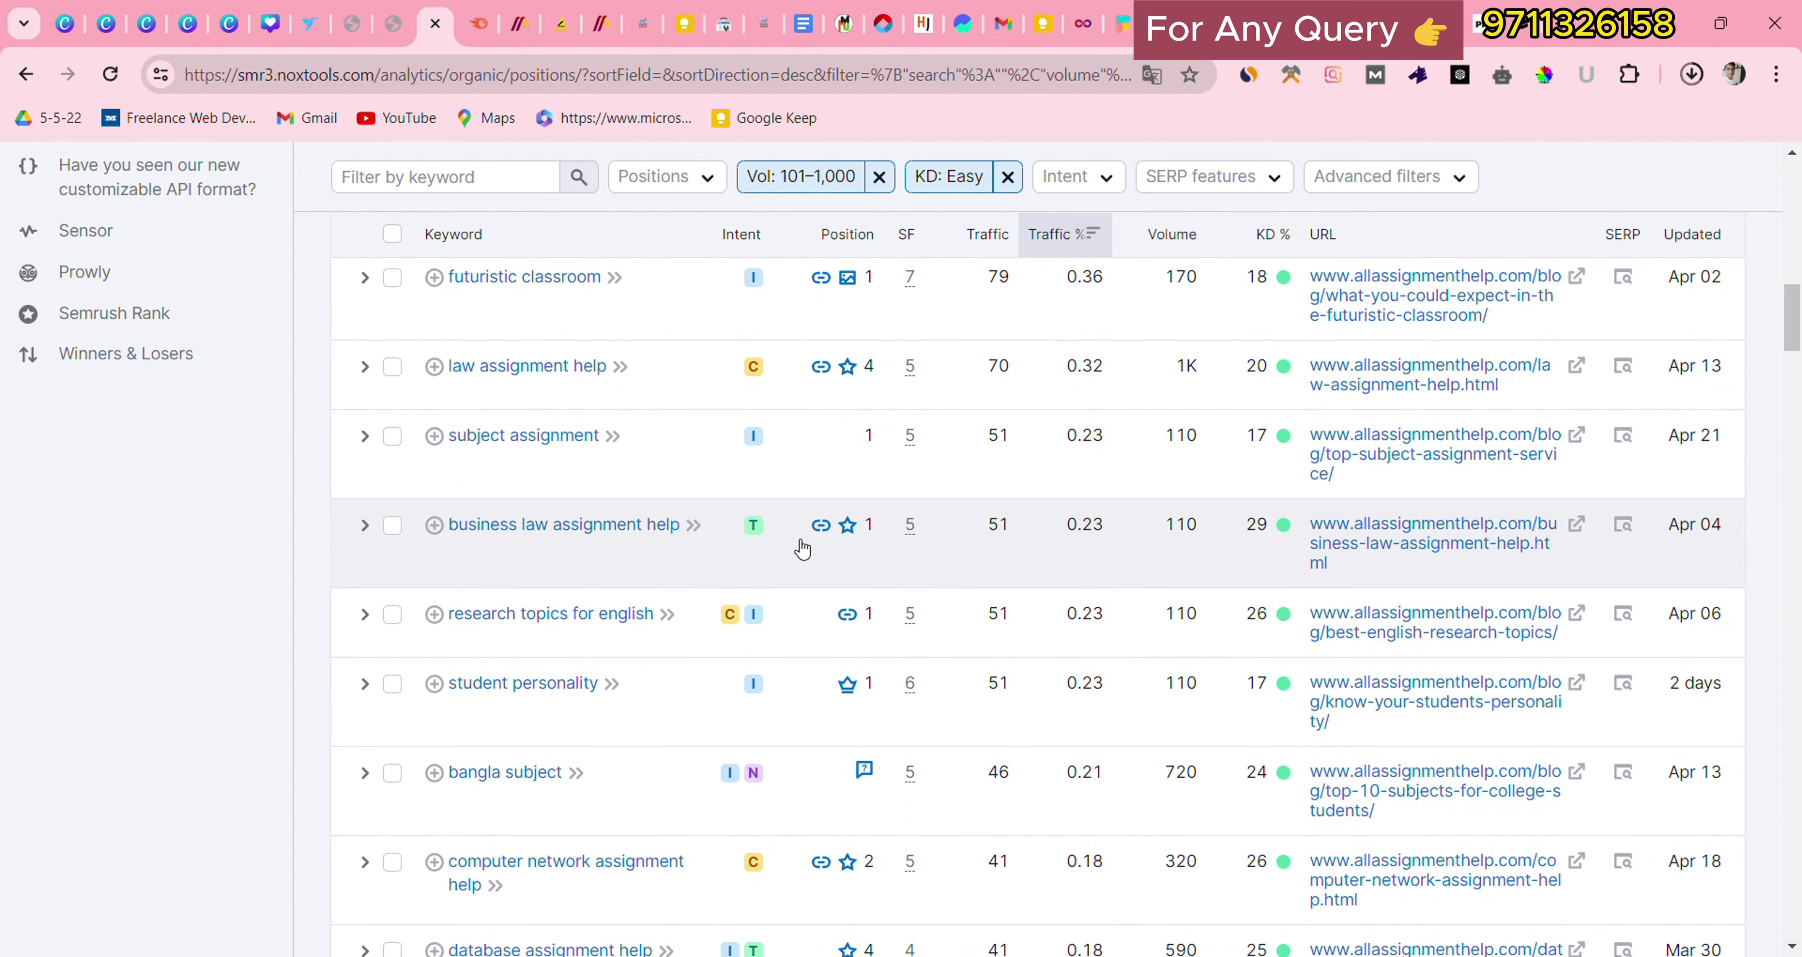
scroll(802, 549, up, 5)
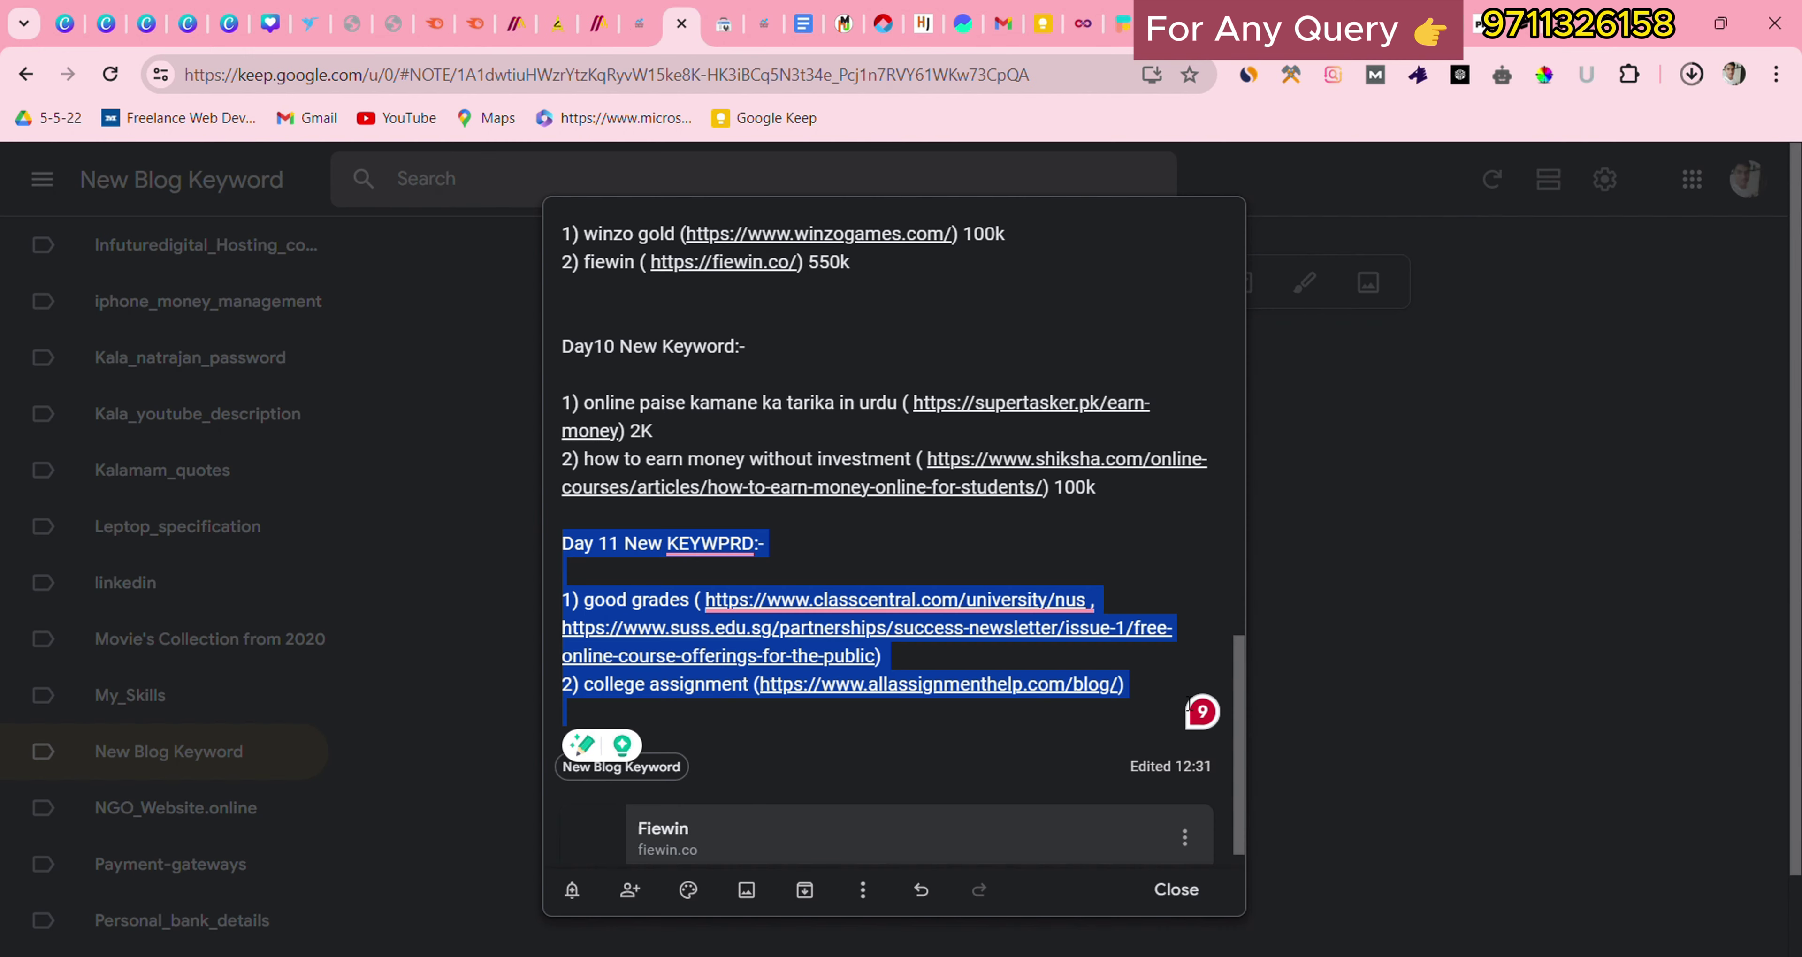
Step: Highlight the whole Day 11 keyword section, heading and both entries, in the Google Keep note
drag(1189, 703, 605, 531)
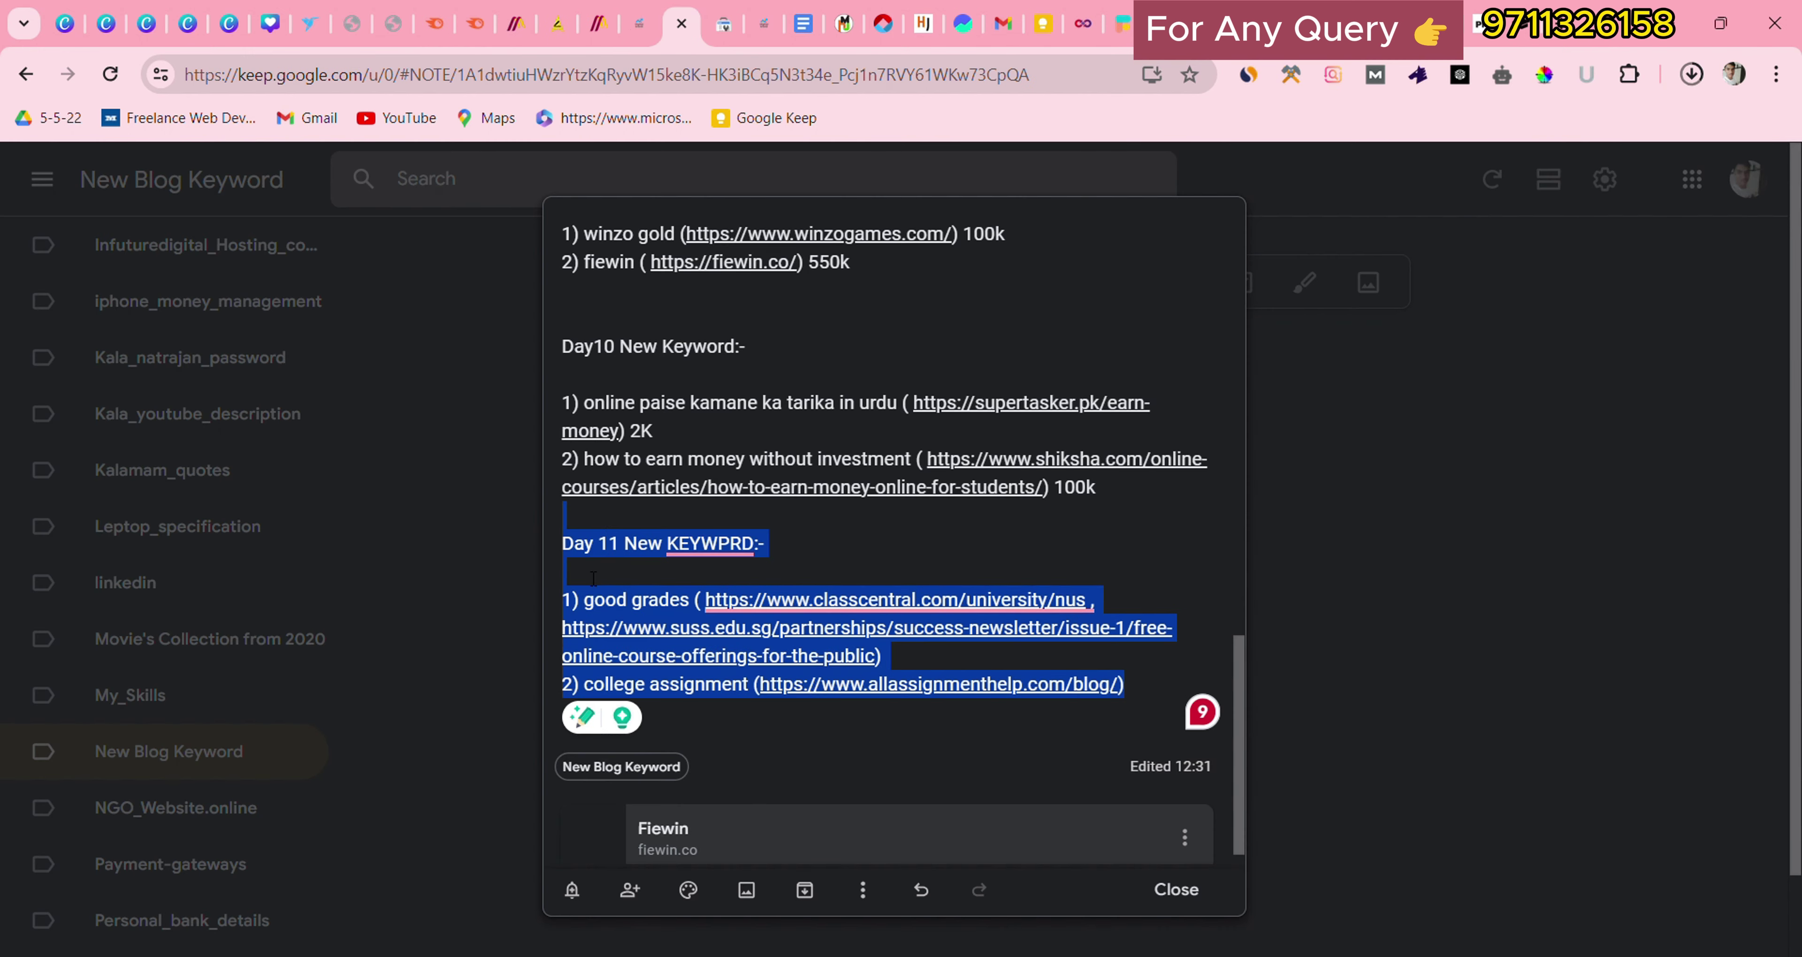